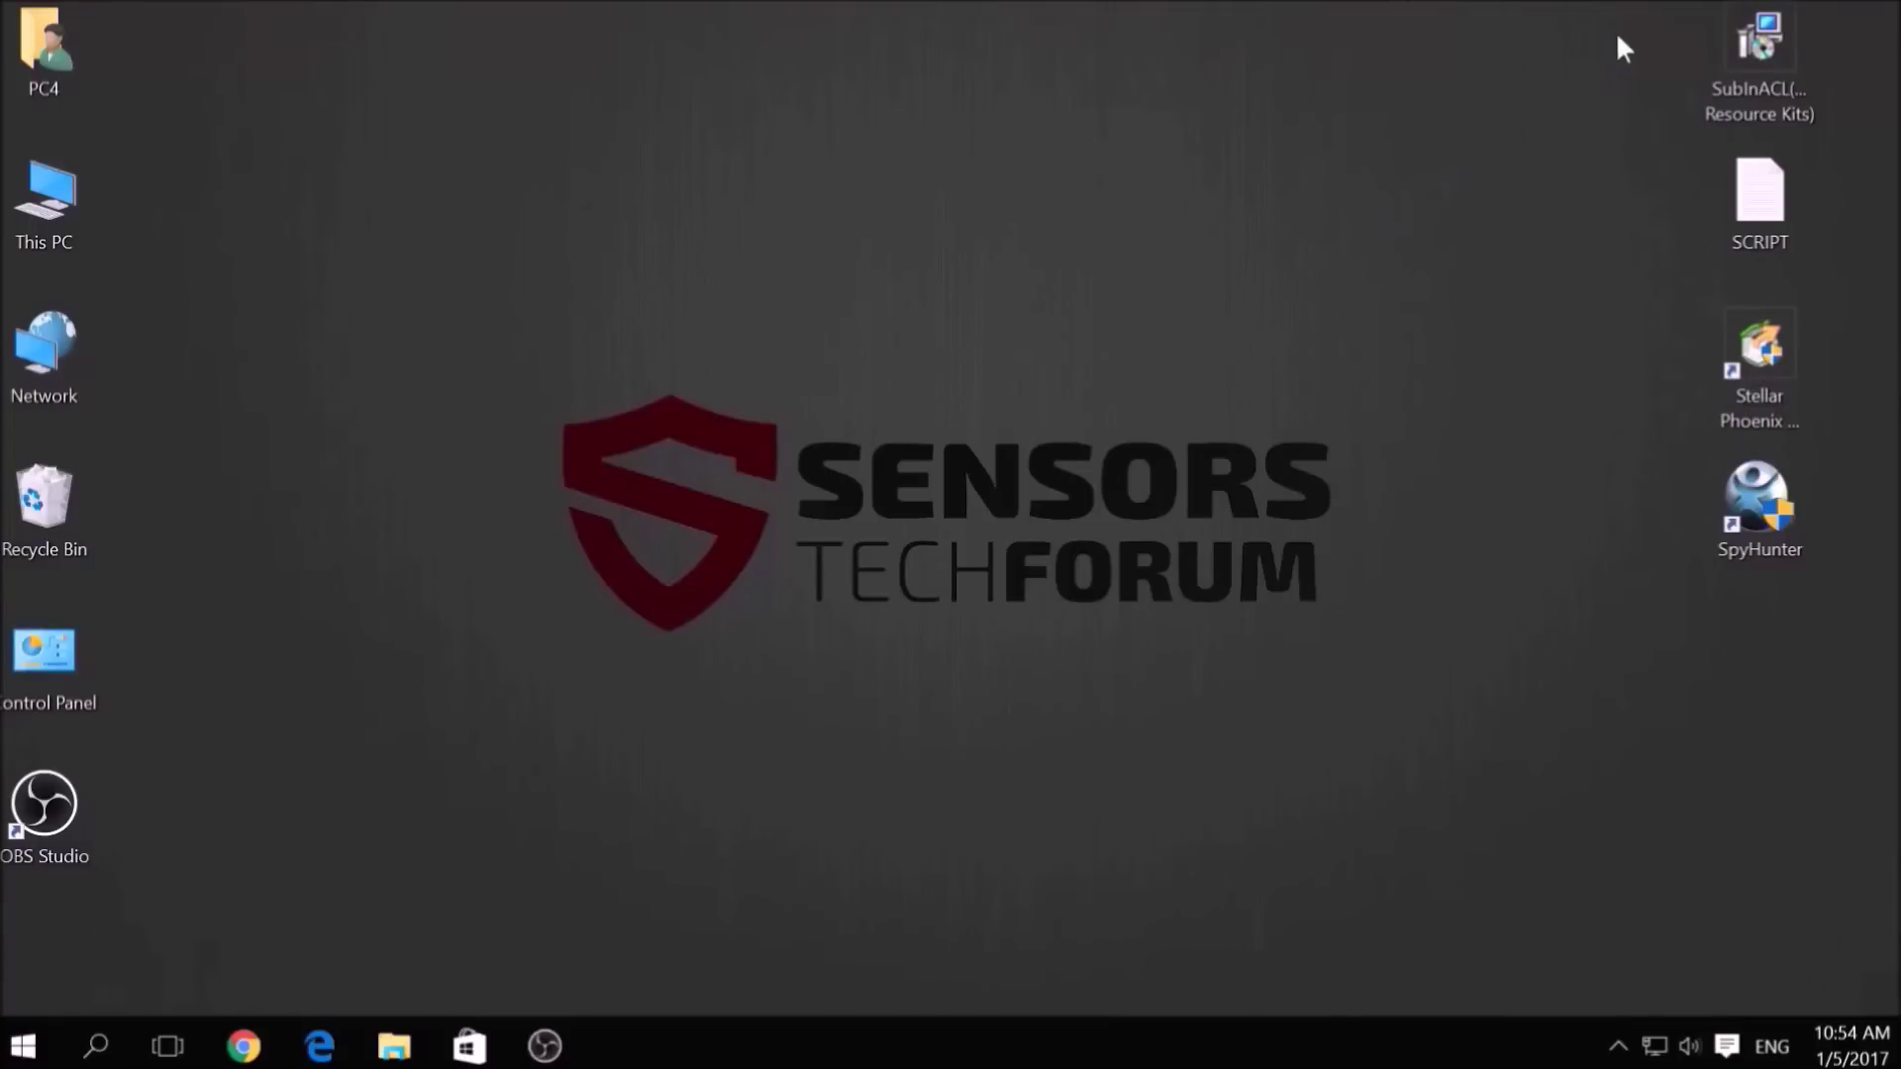
Launch System Configuration by running msconfig from the Run prompt.
drag(1618, 30, 1804, 618)
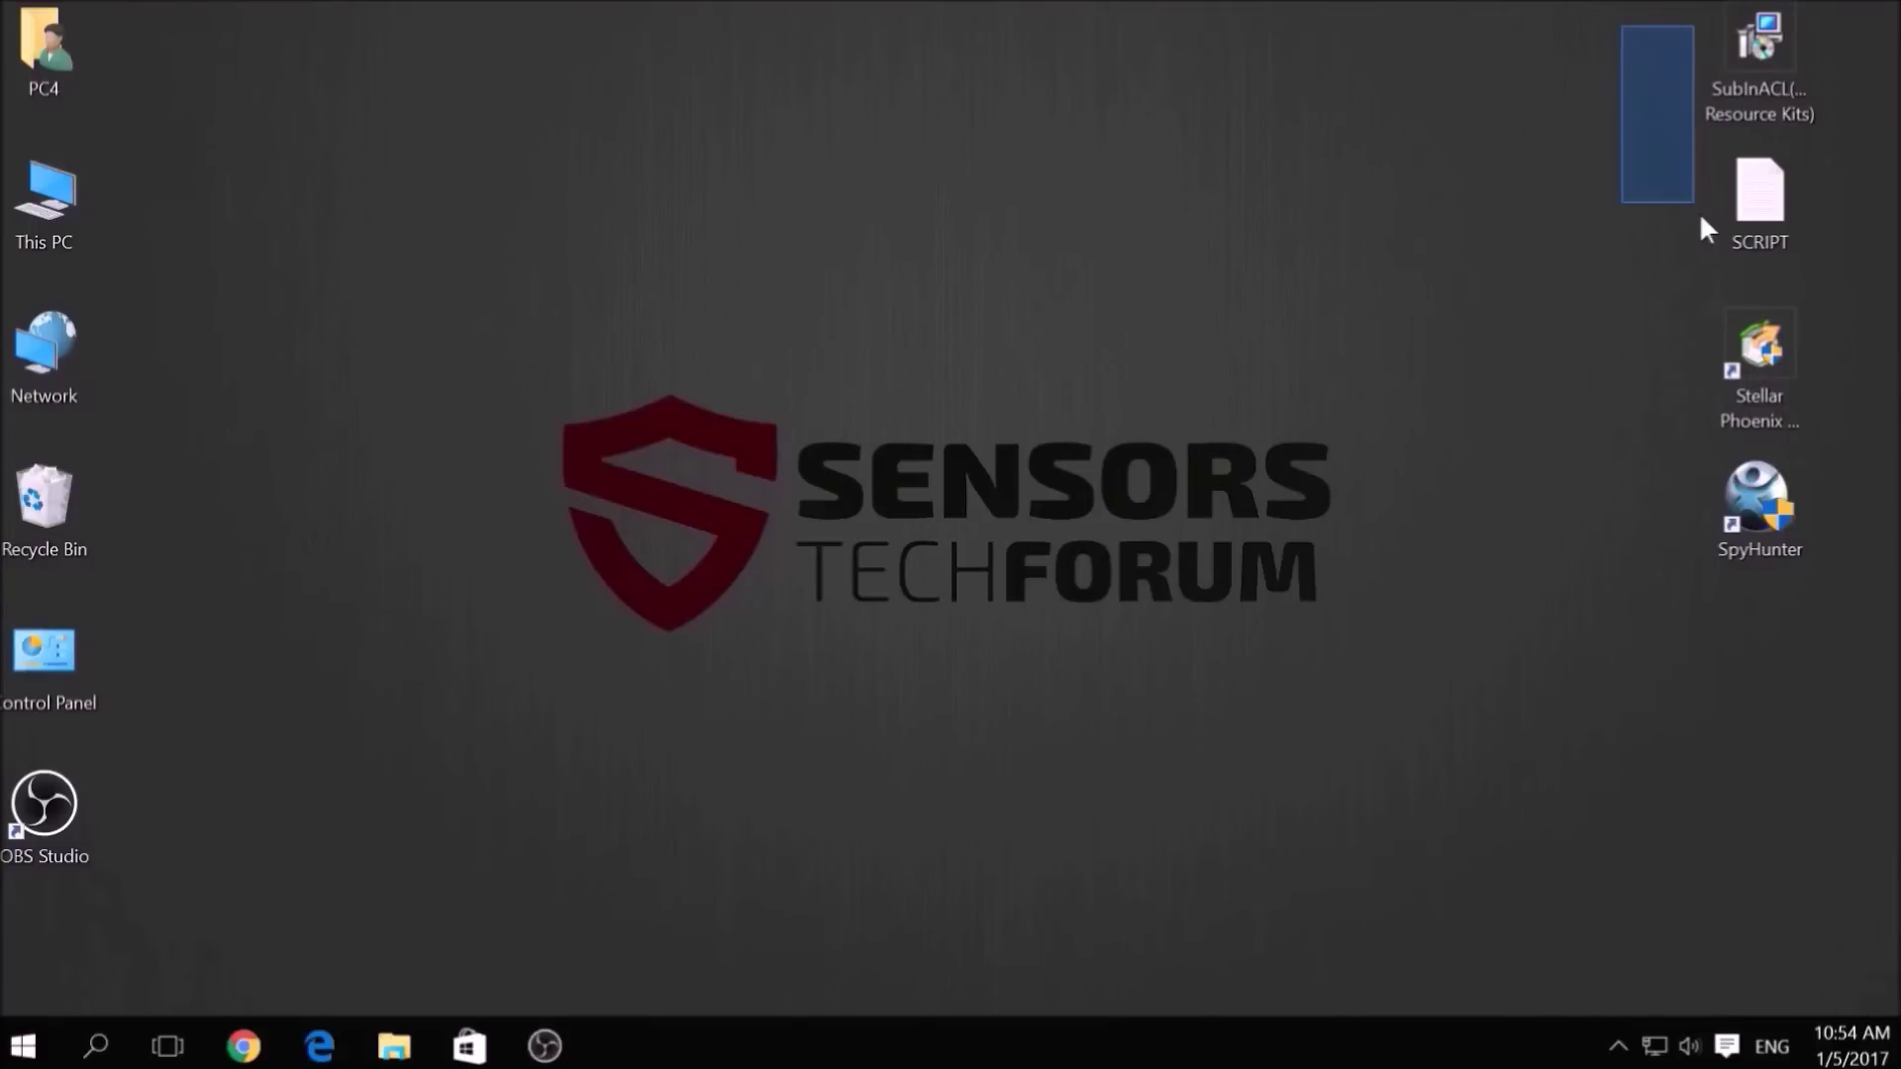
click(1388, 704)
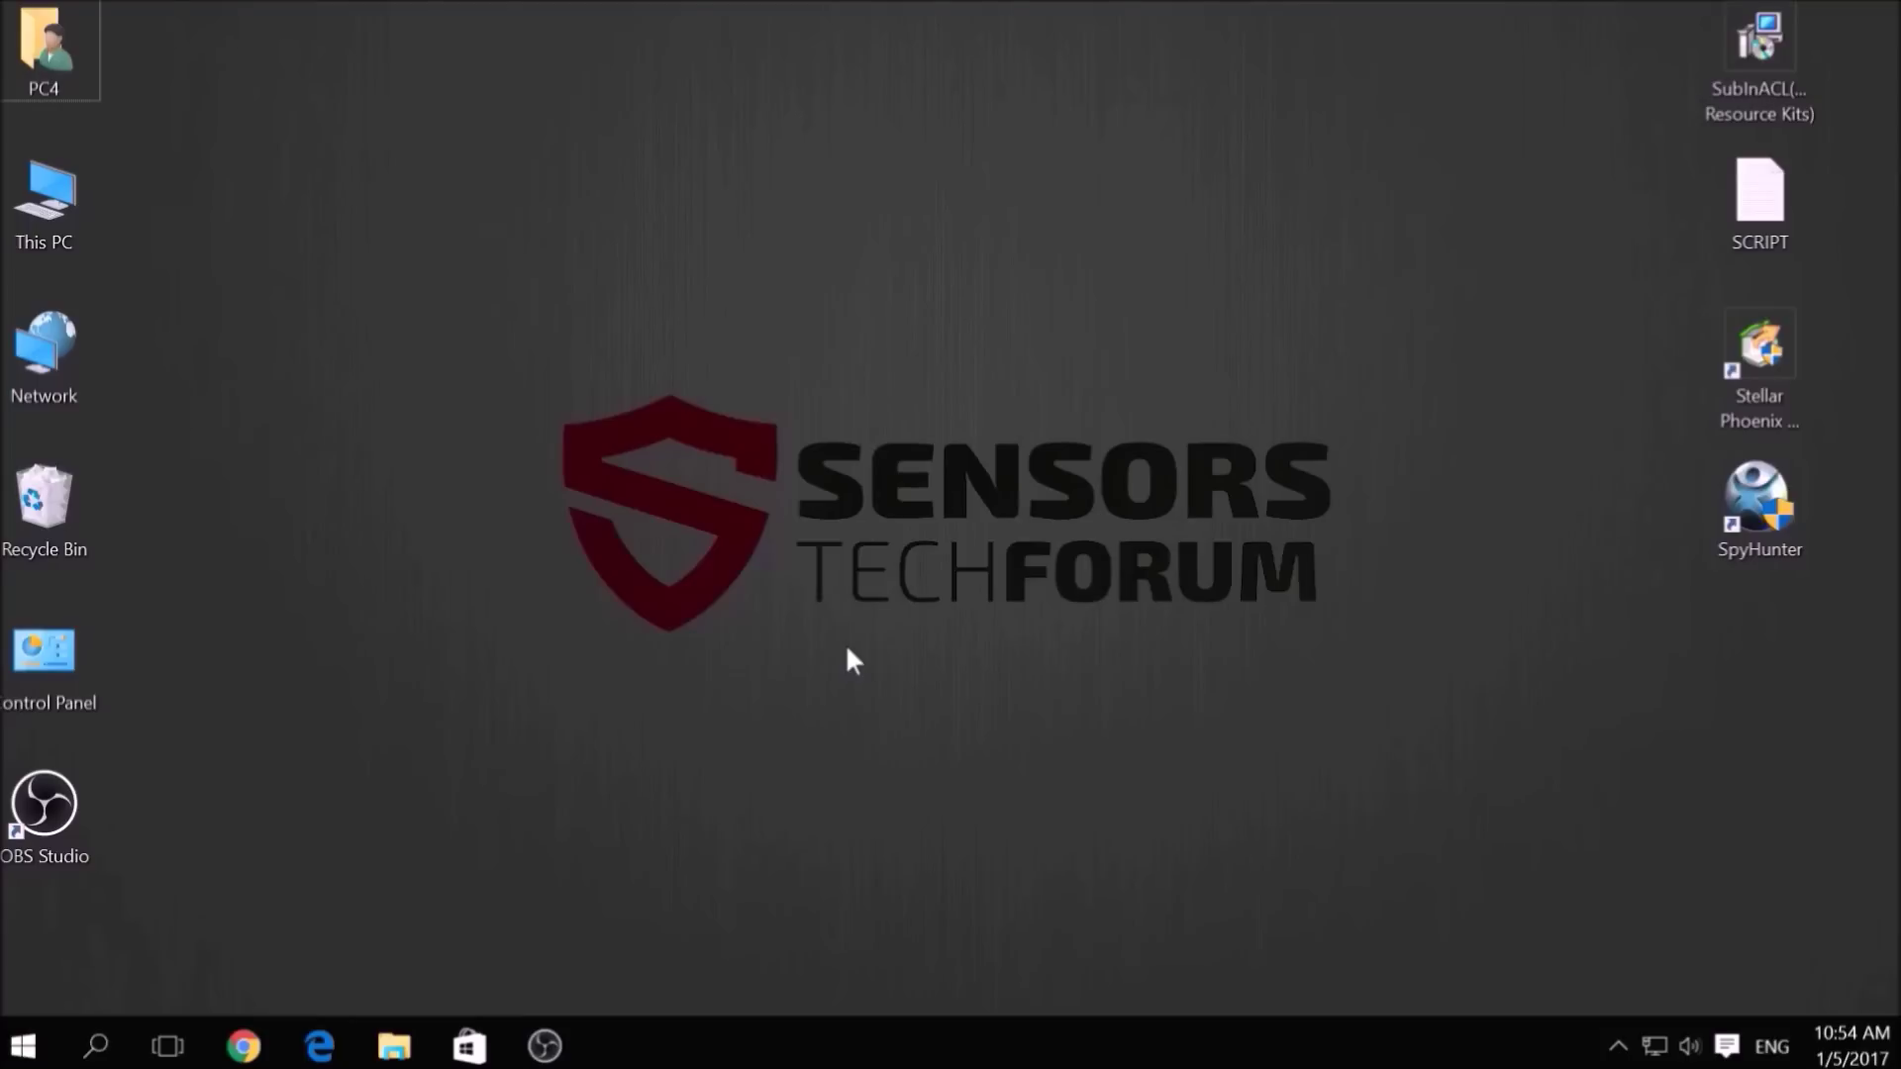
key(super+r)
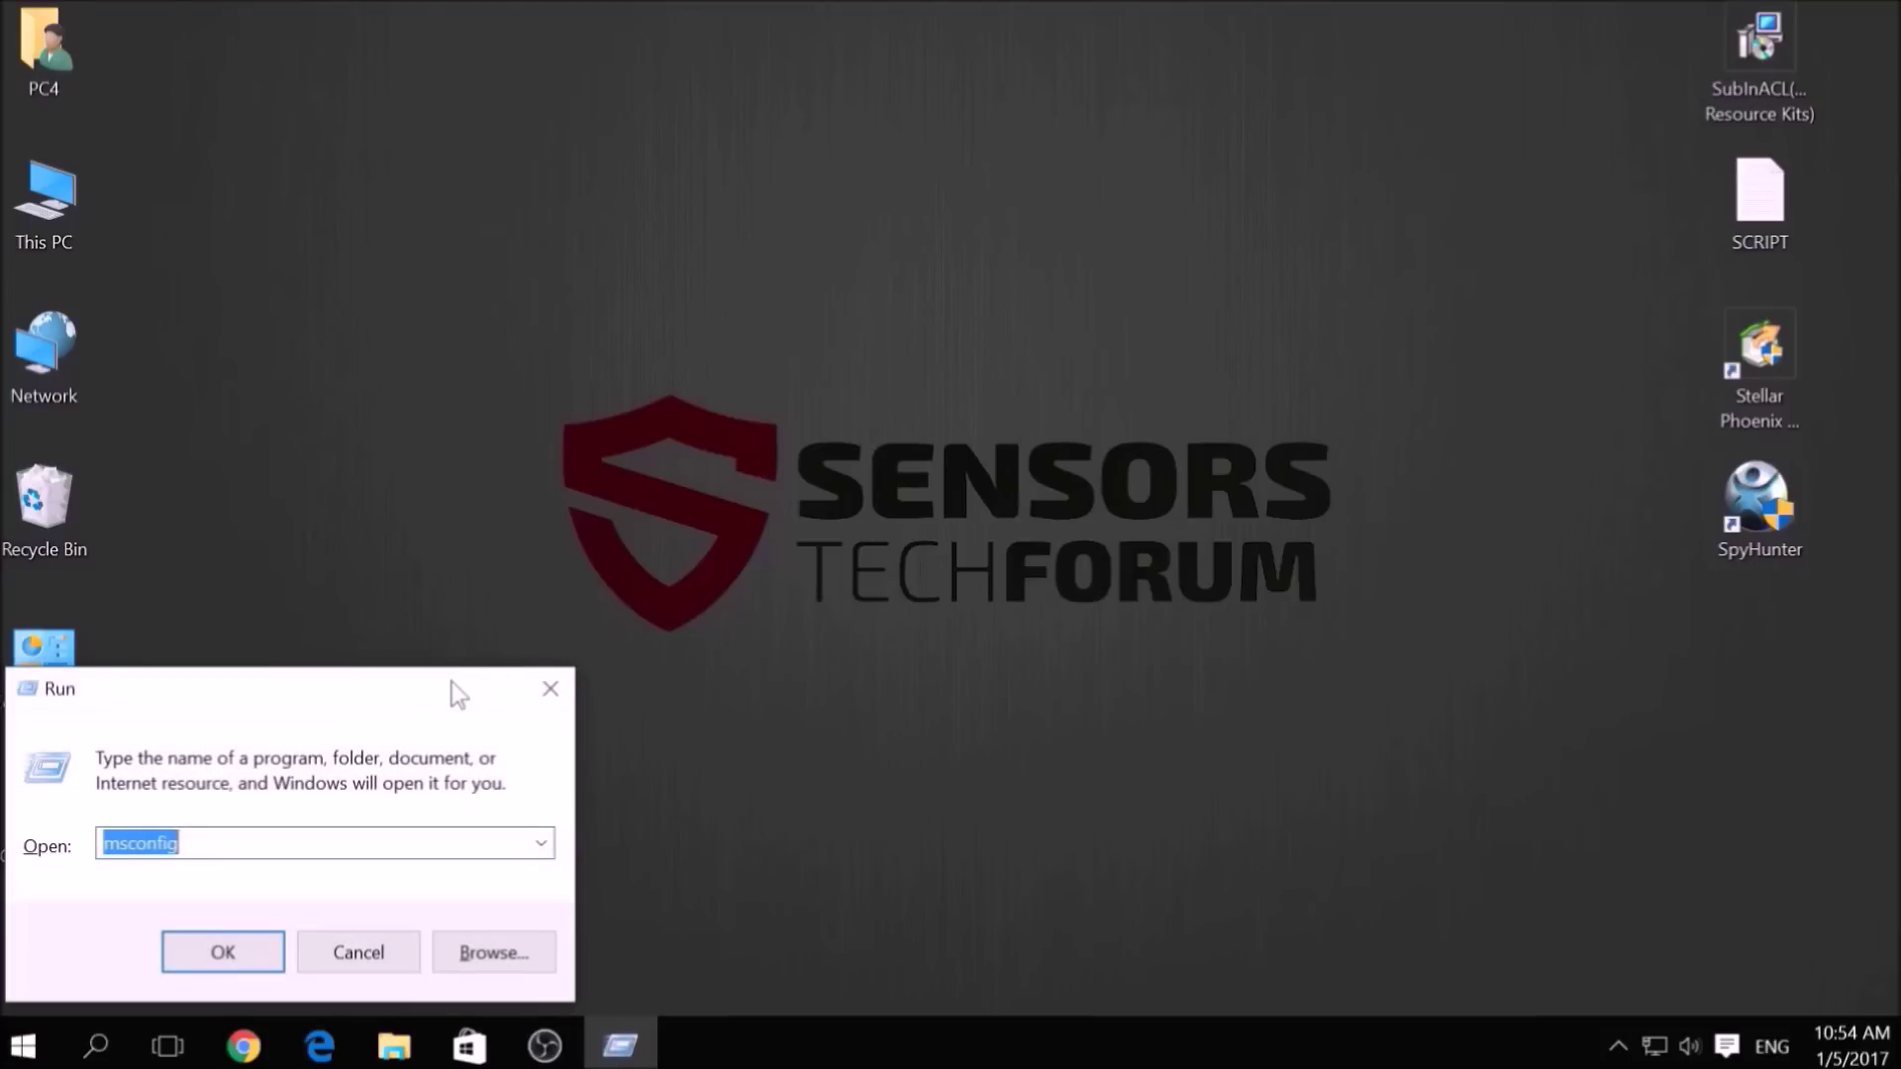
key(BackSpace)
drag(412, 691, 1021, 423)
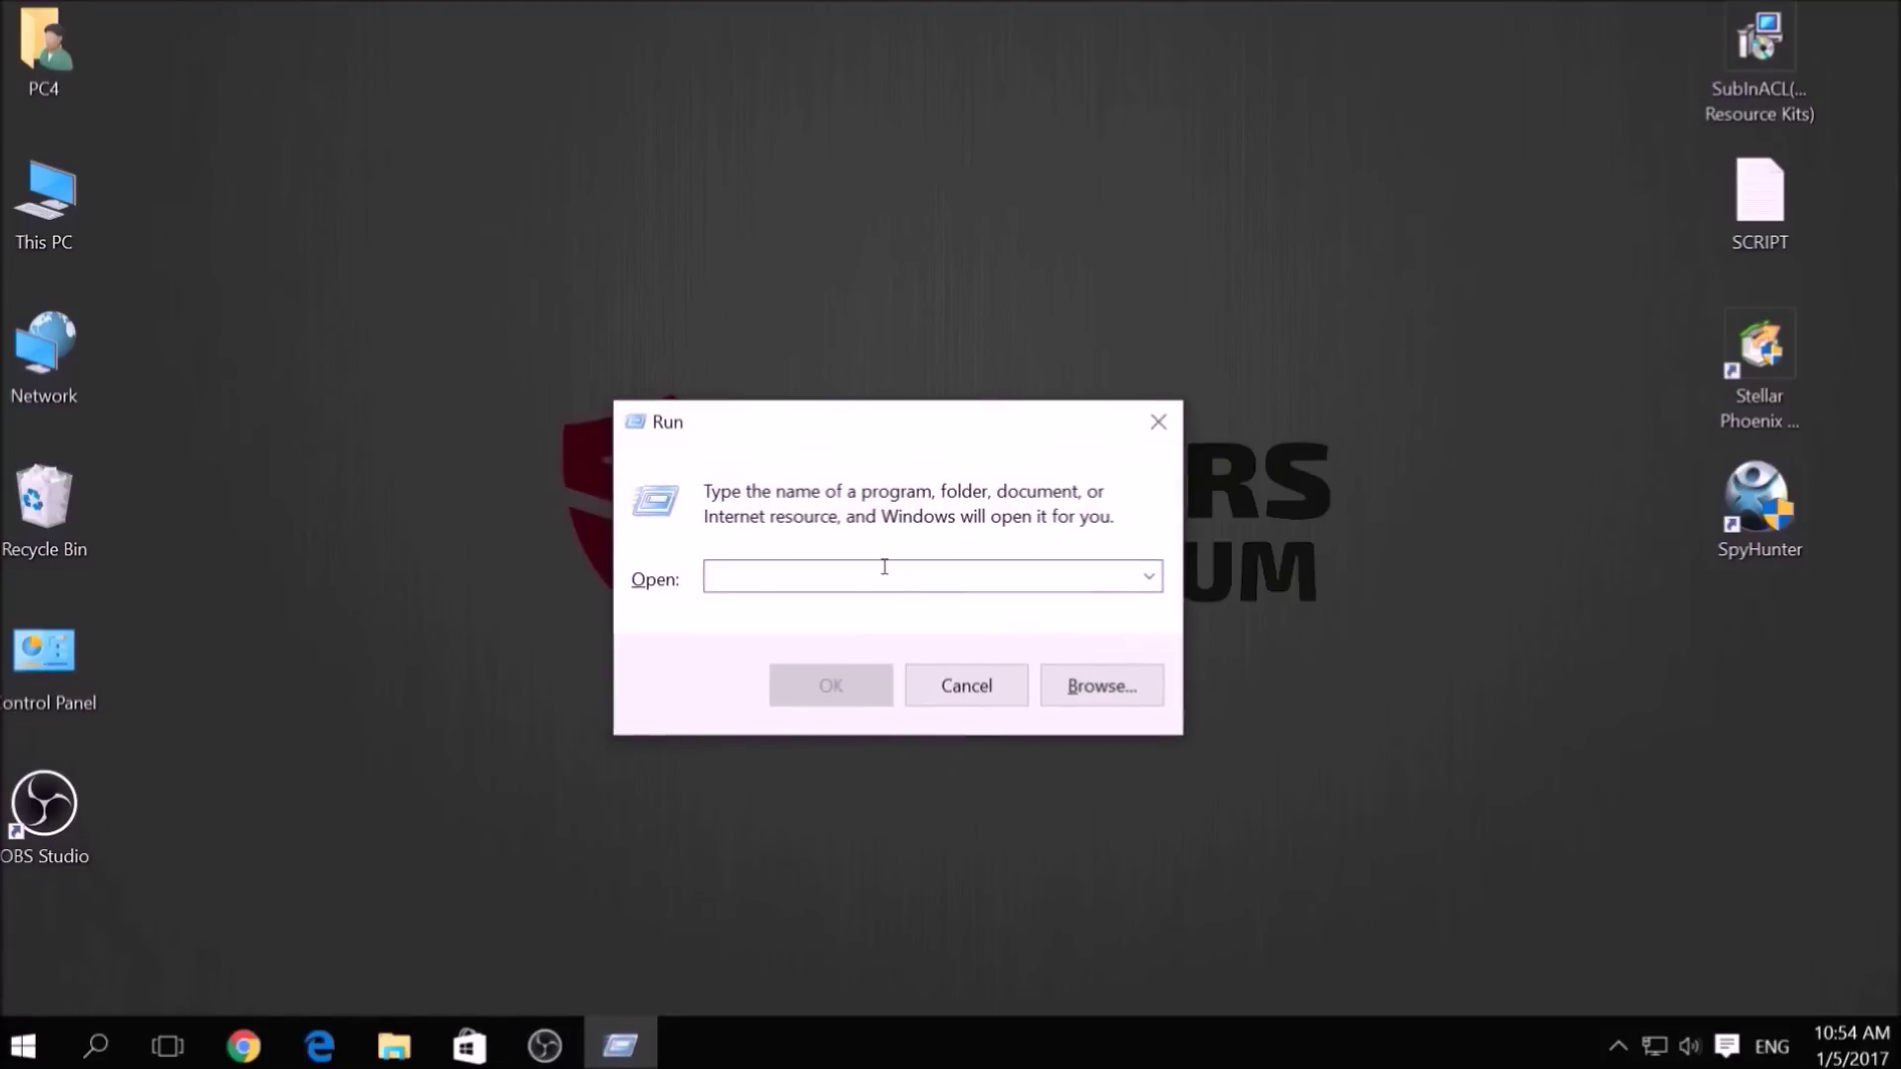
text(ms)
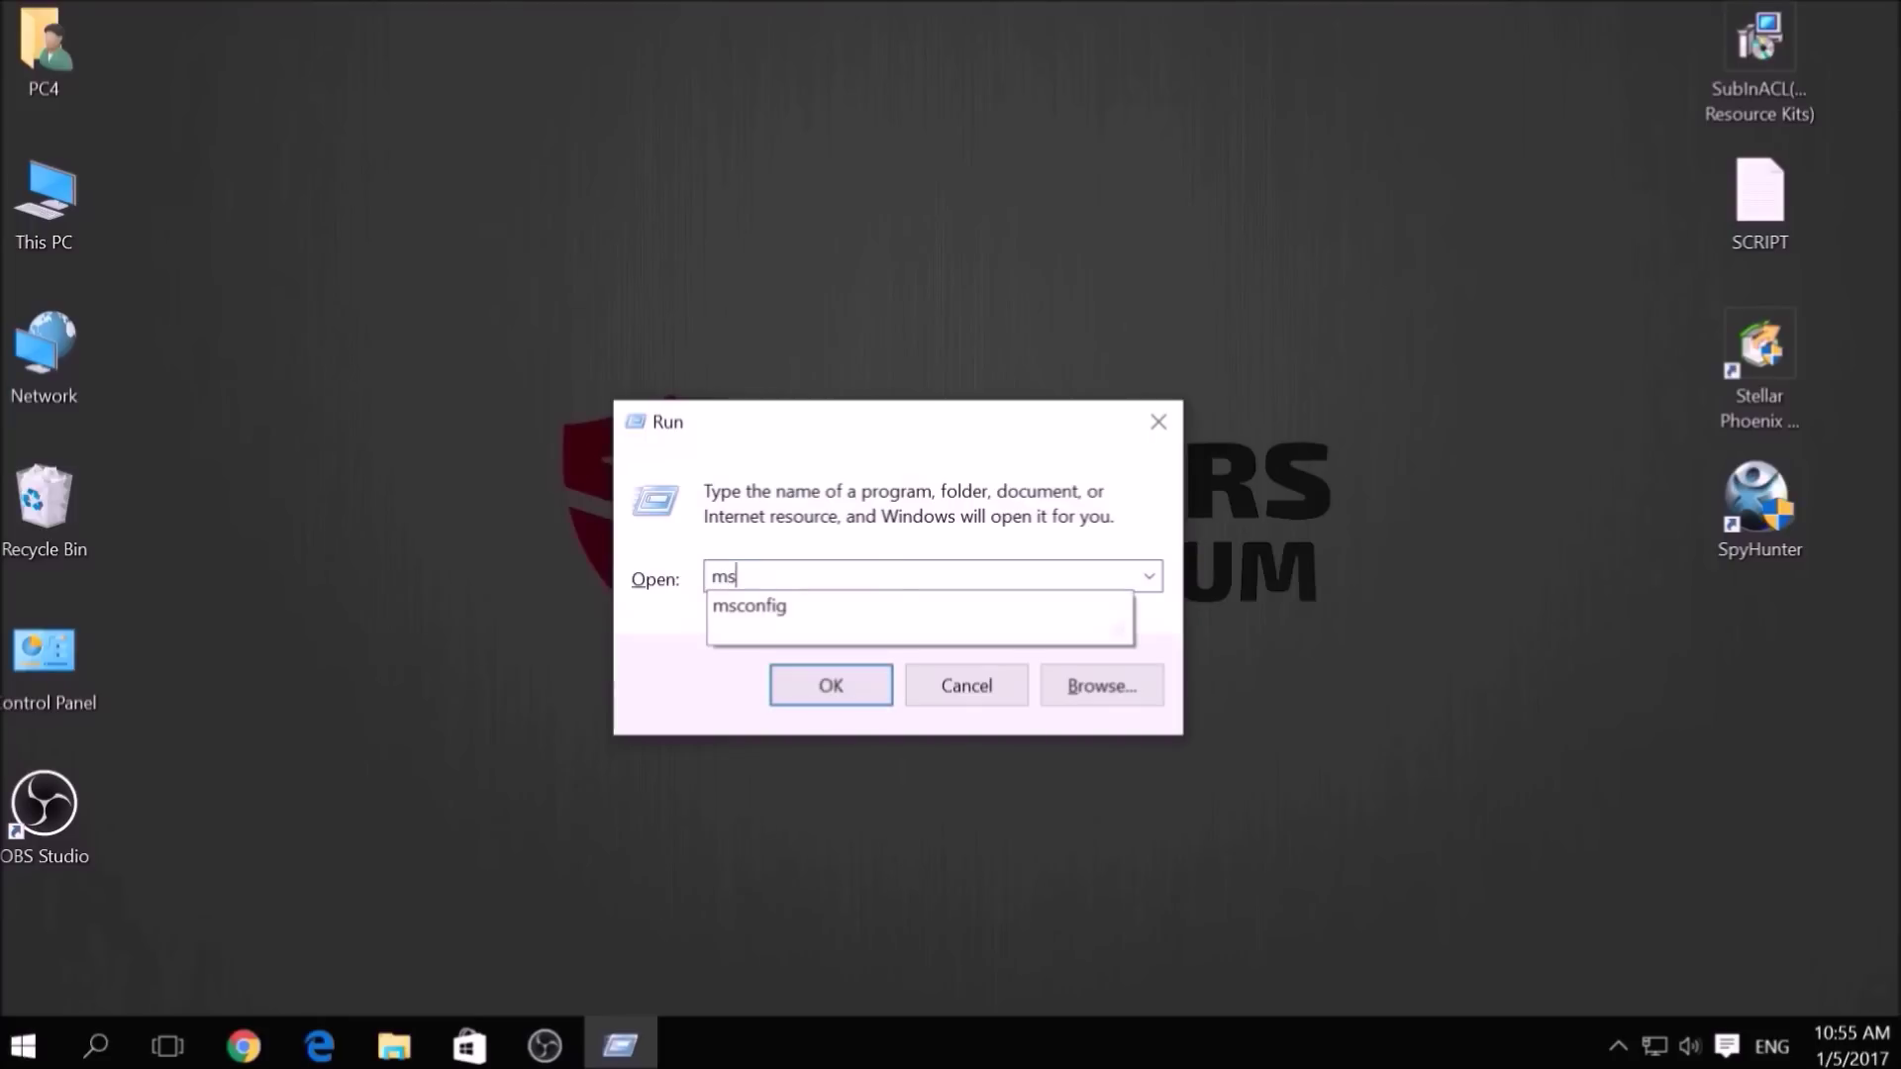
text(config)
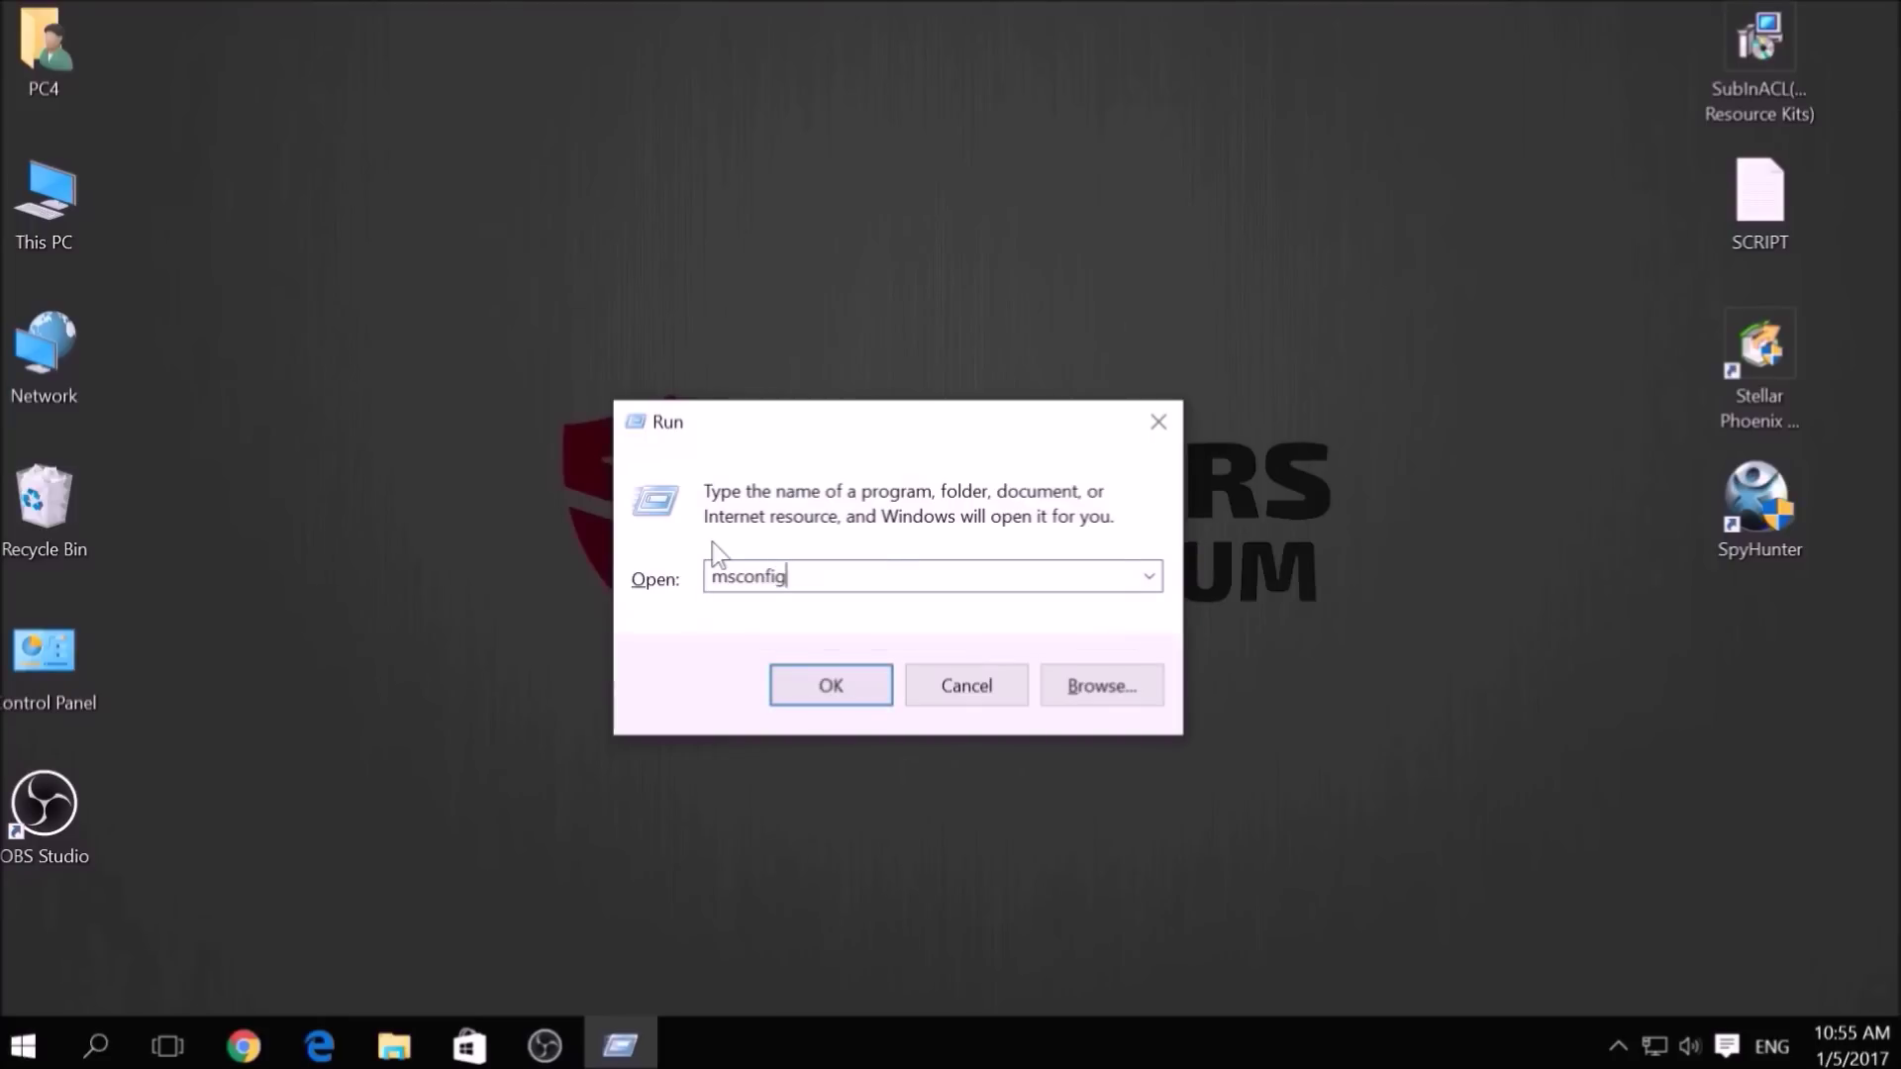
click(831, 685)
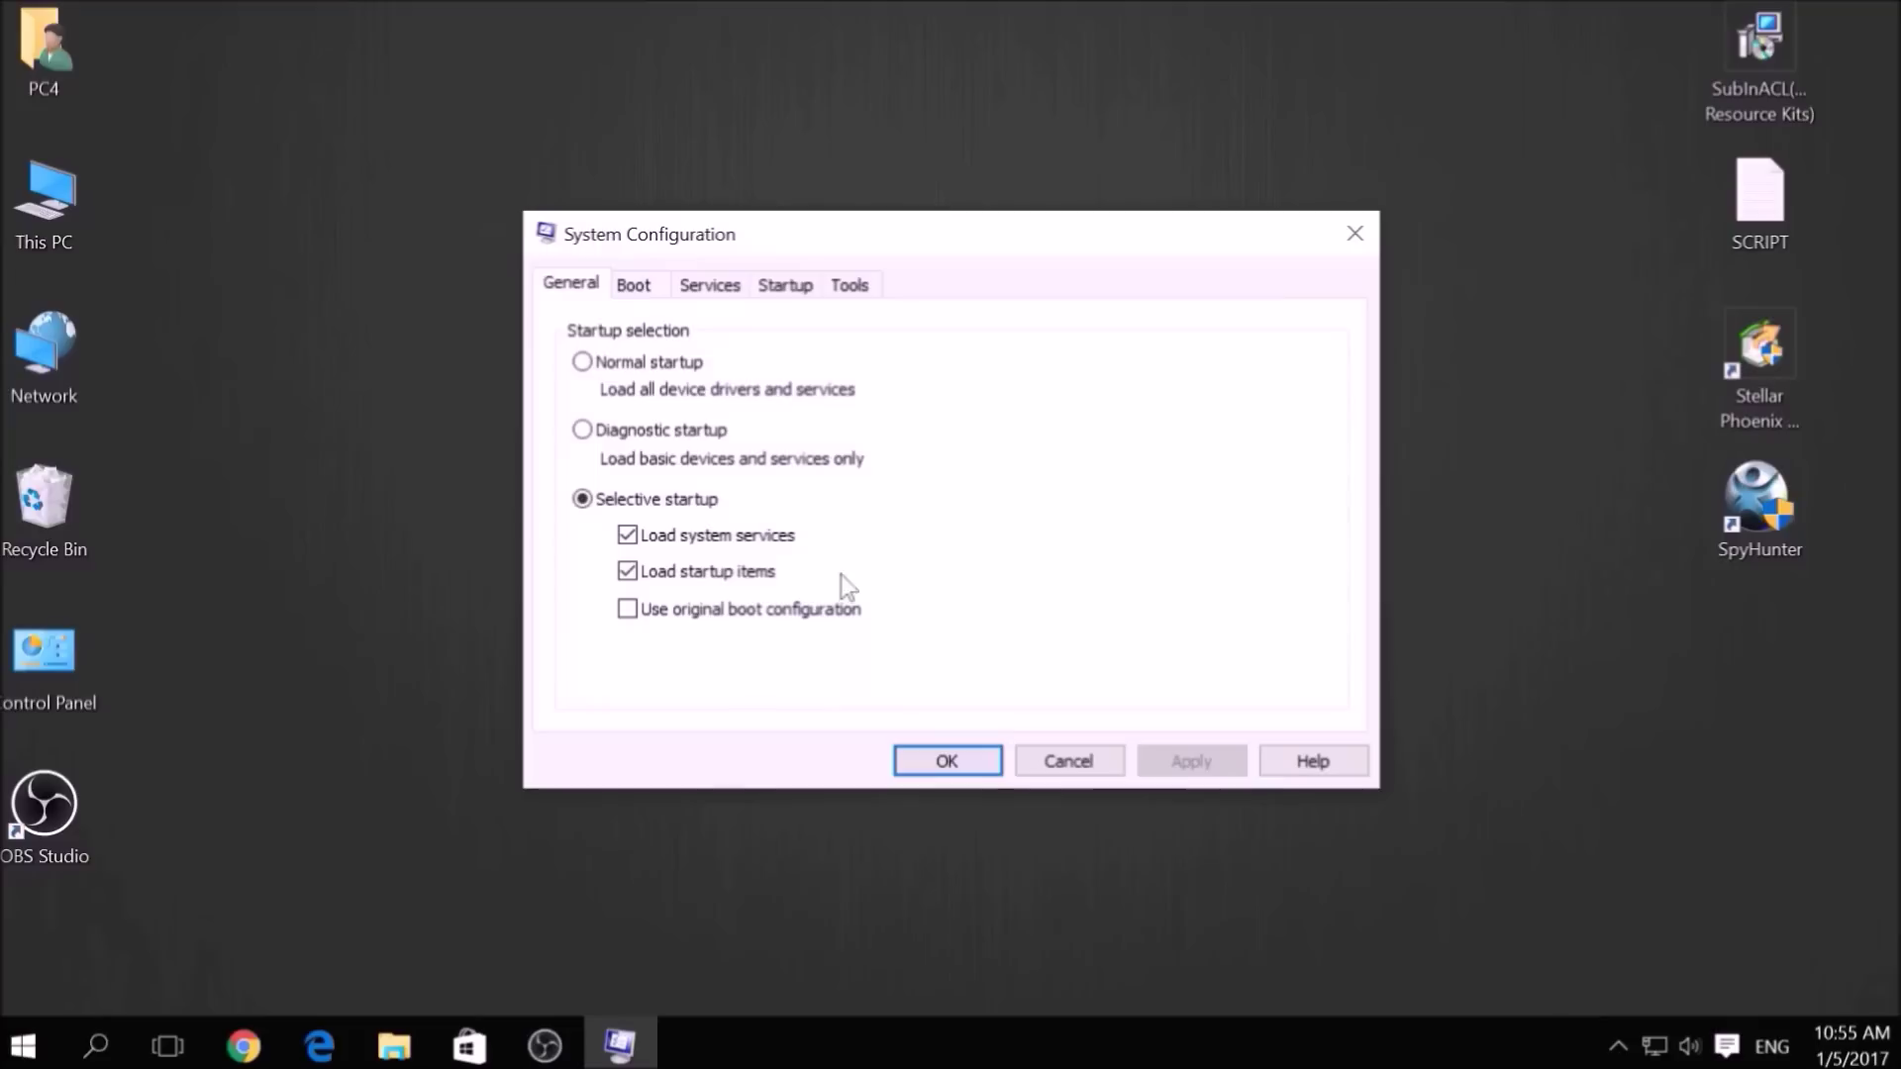
On the Boot tab, enable Safe boot with Network, apply and confirm.
click(657, 293)
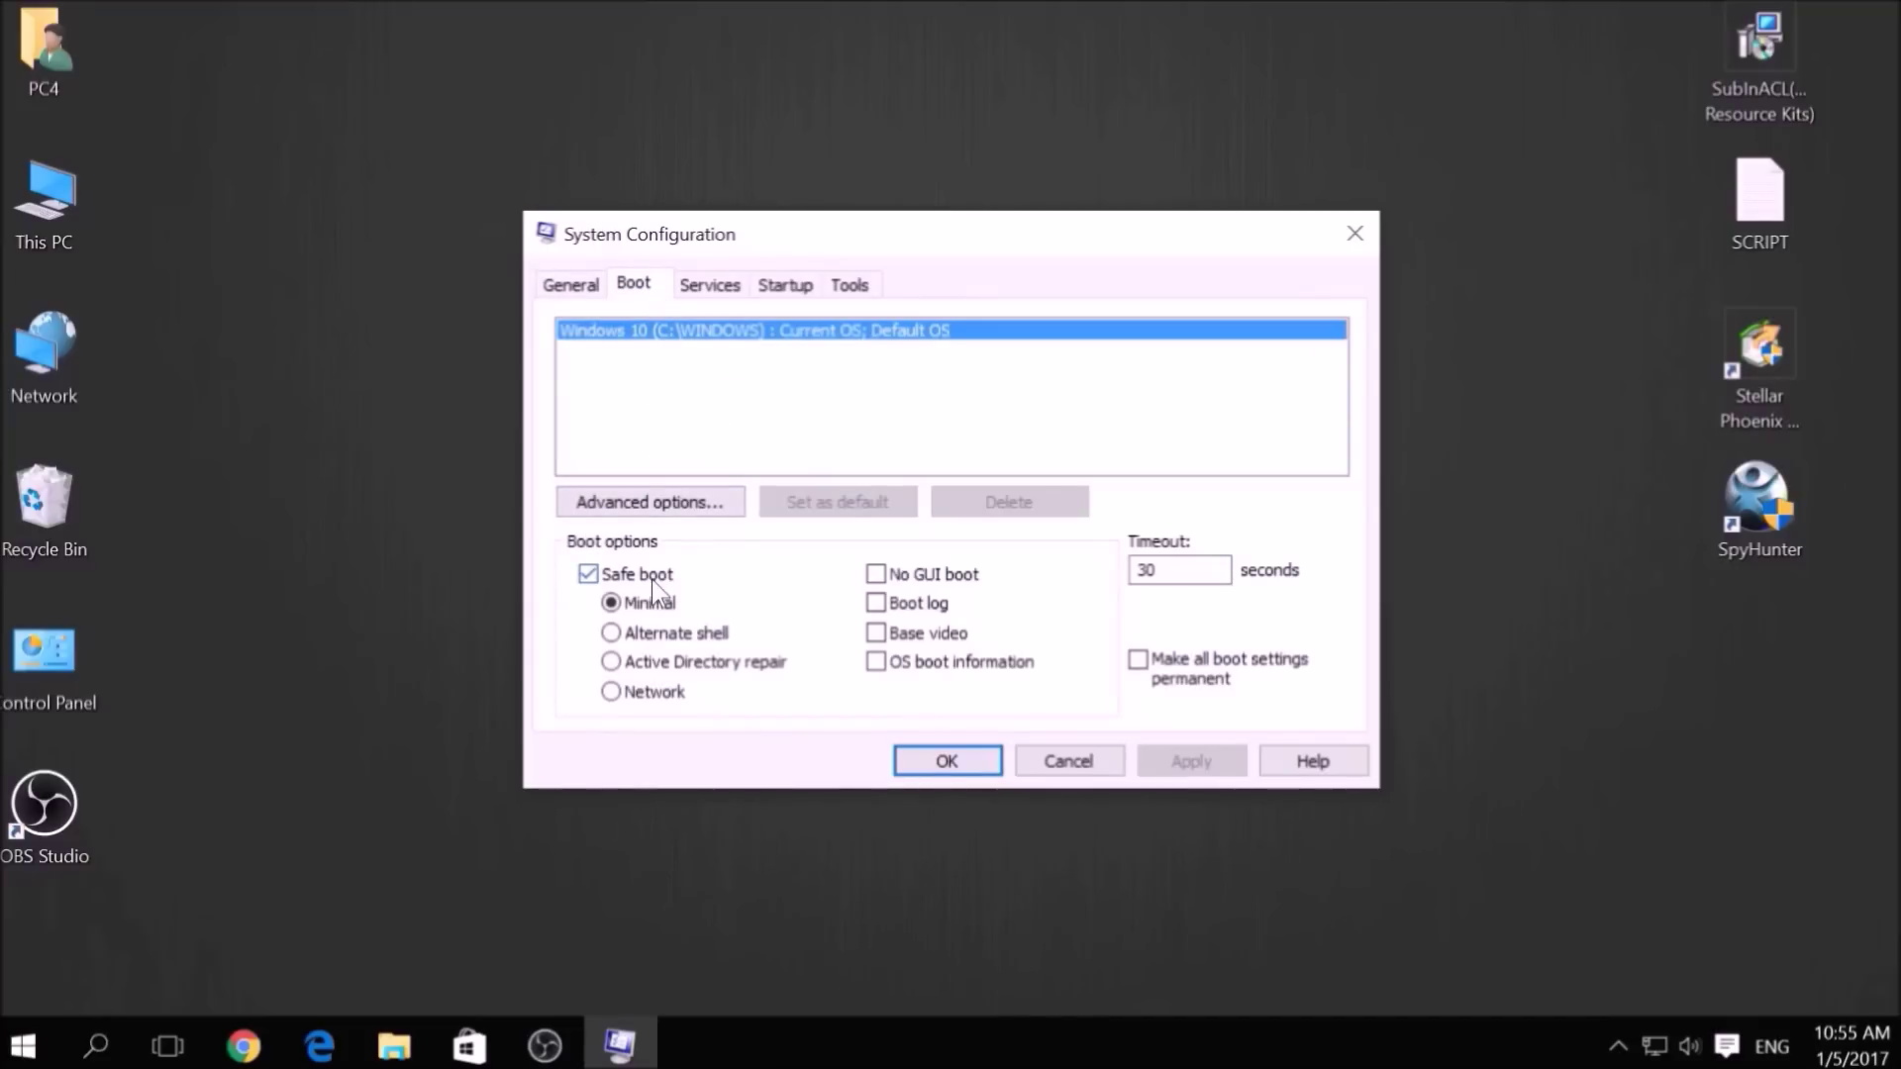
click(657, 693)
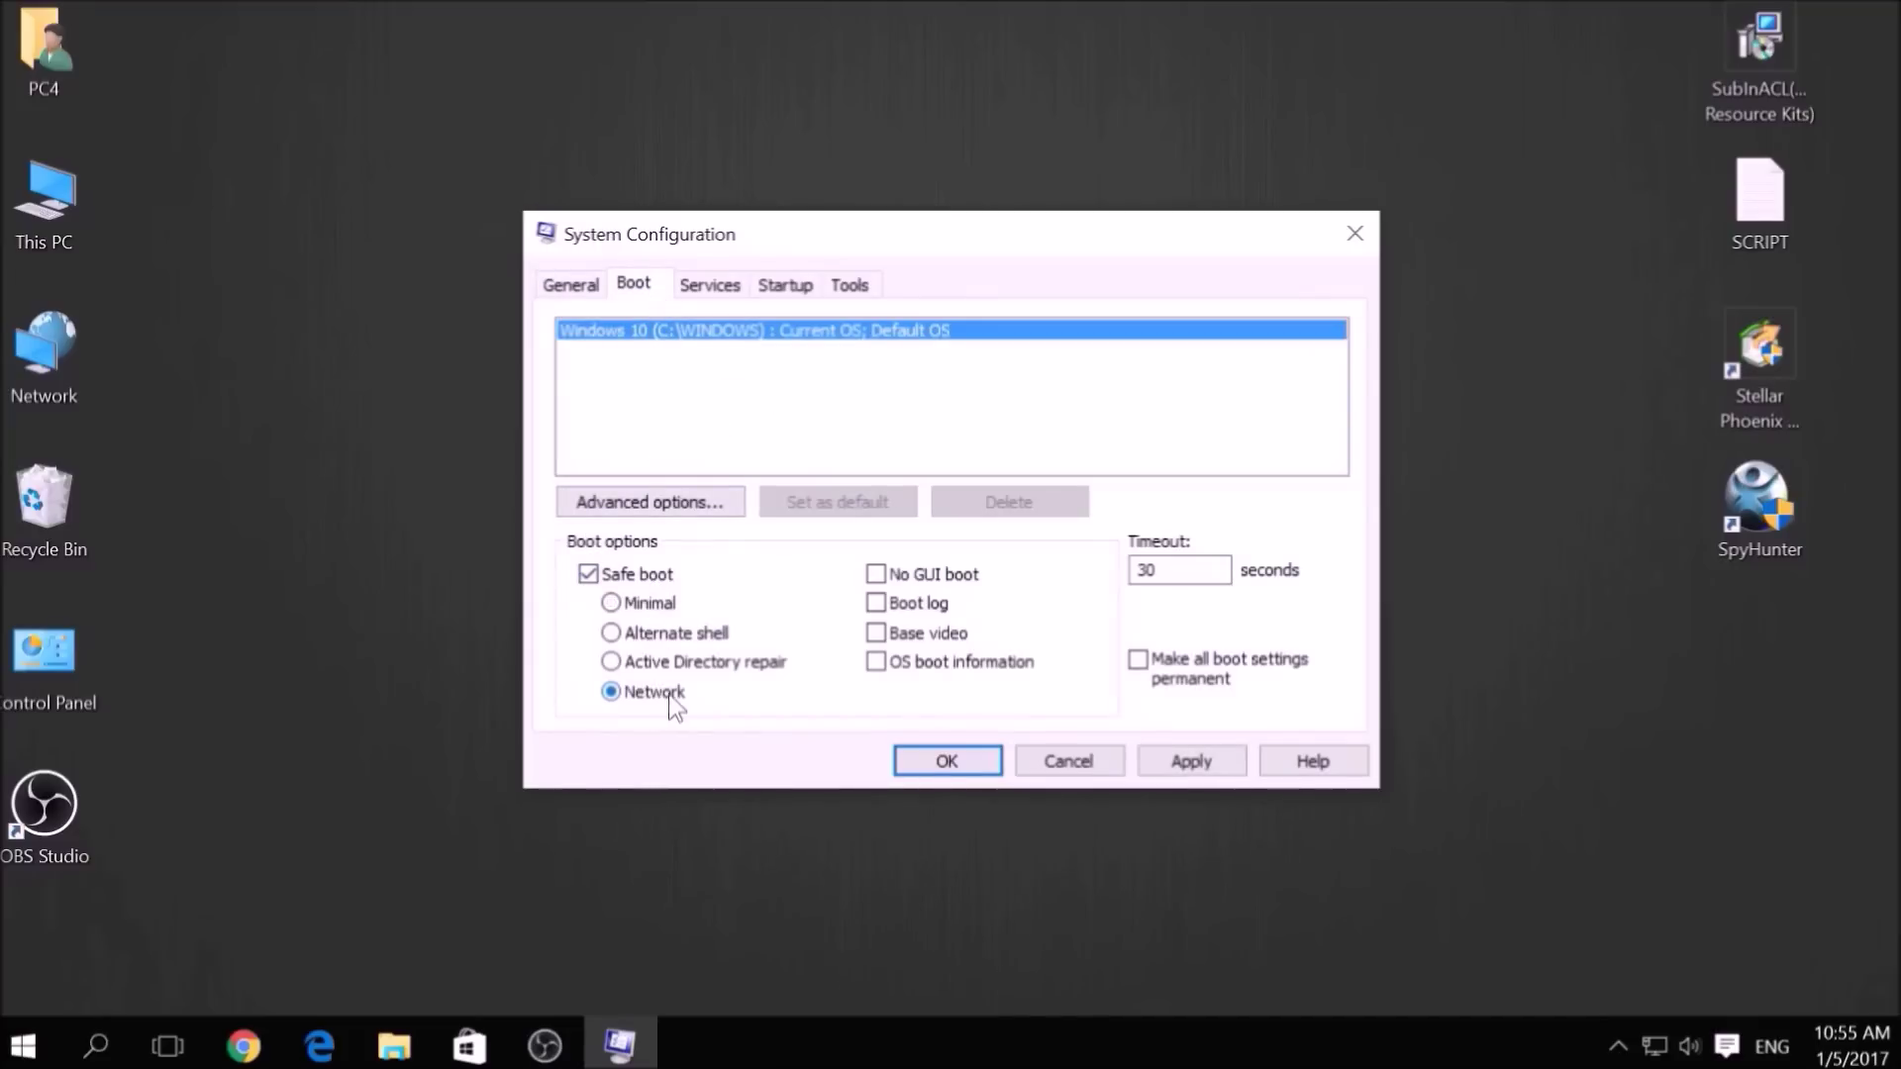
click(1144, 755)
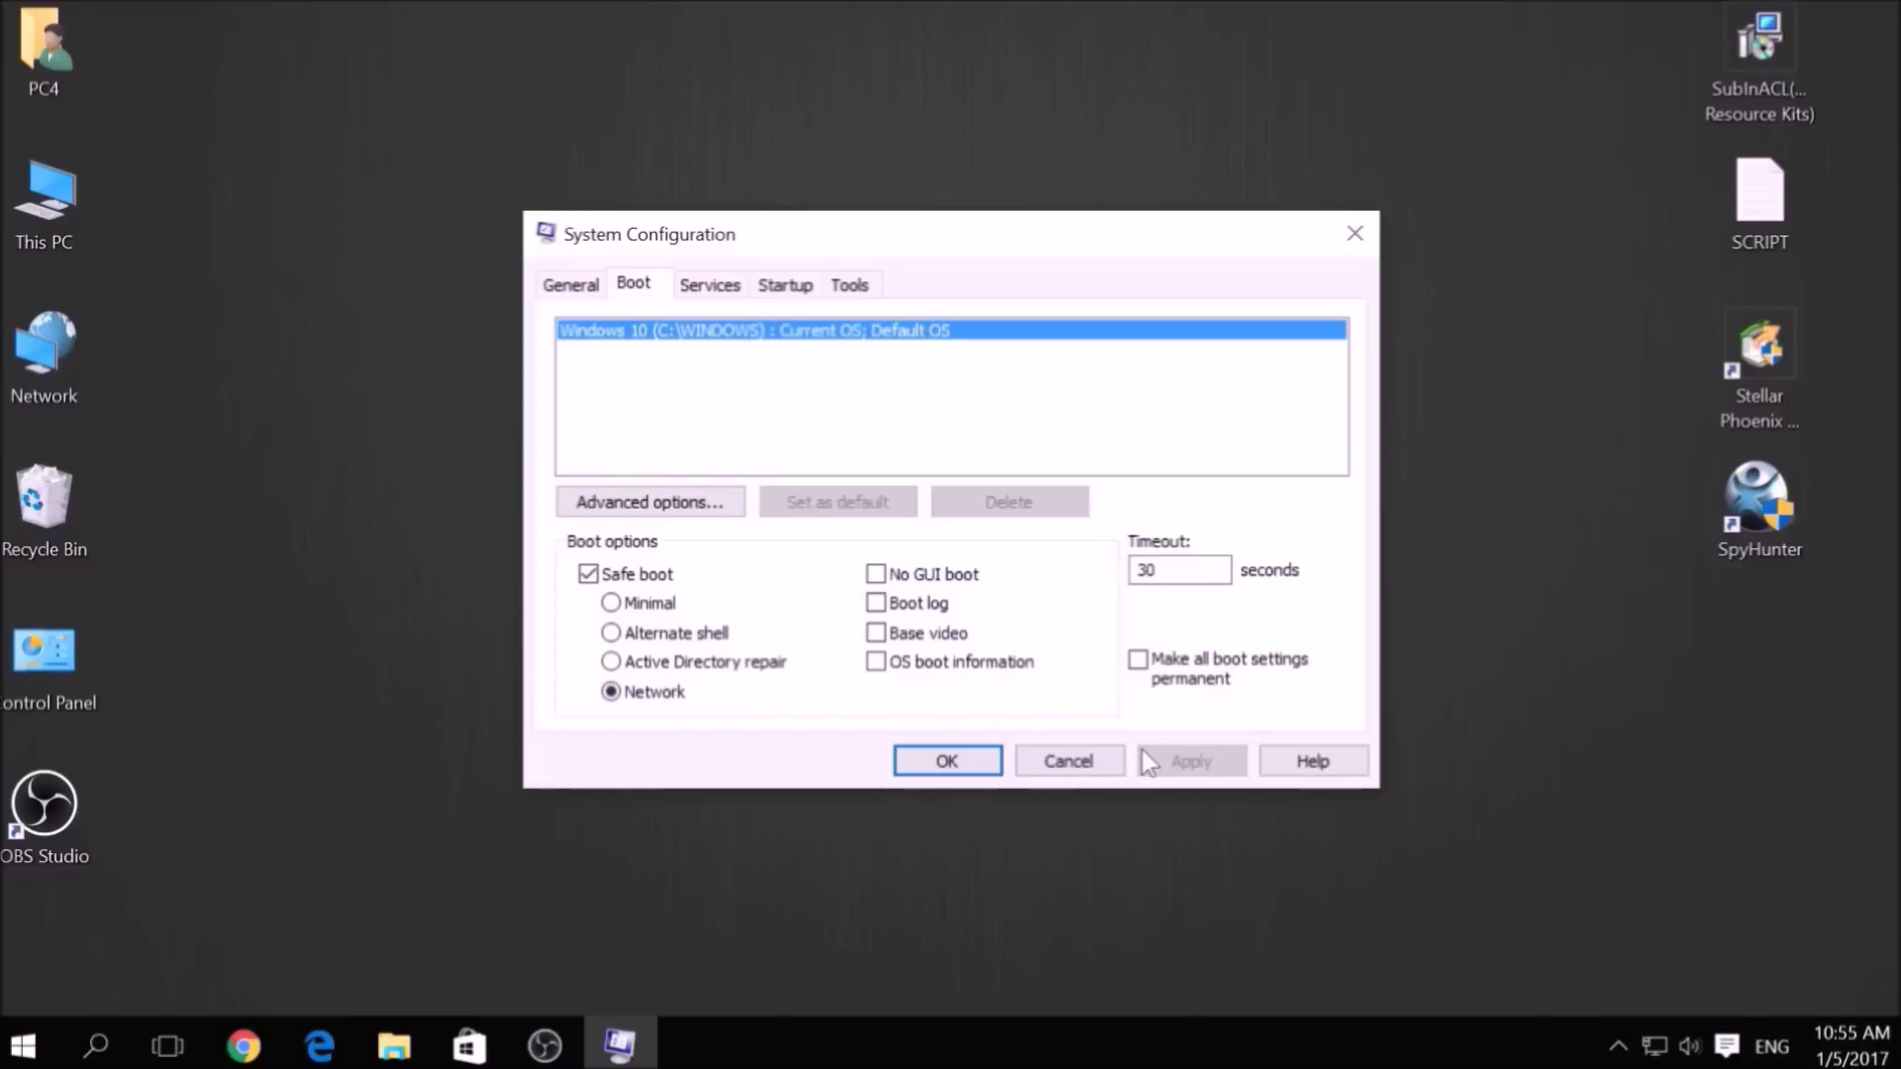
click(922, 763)
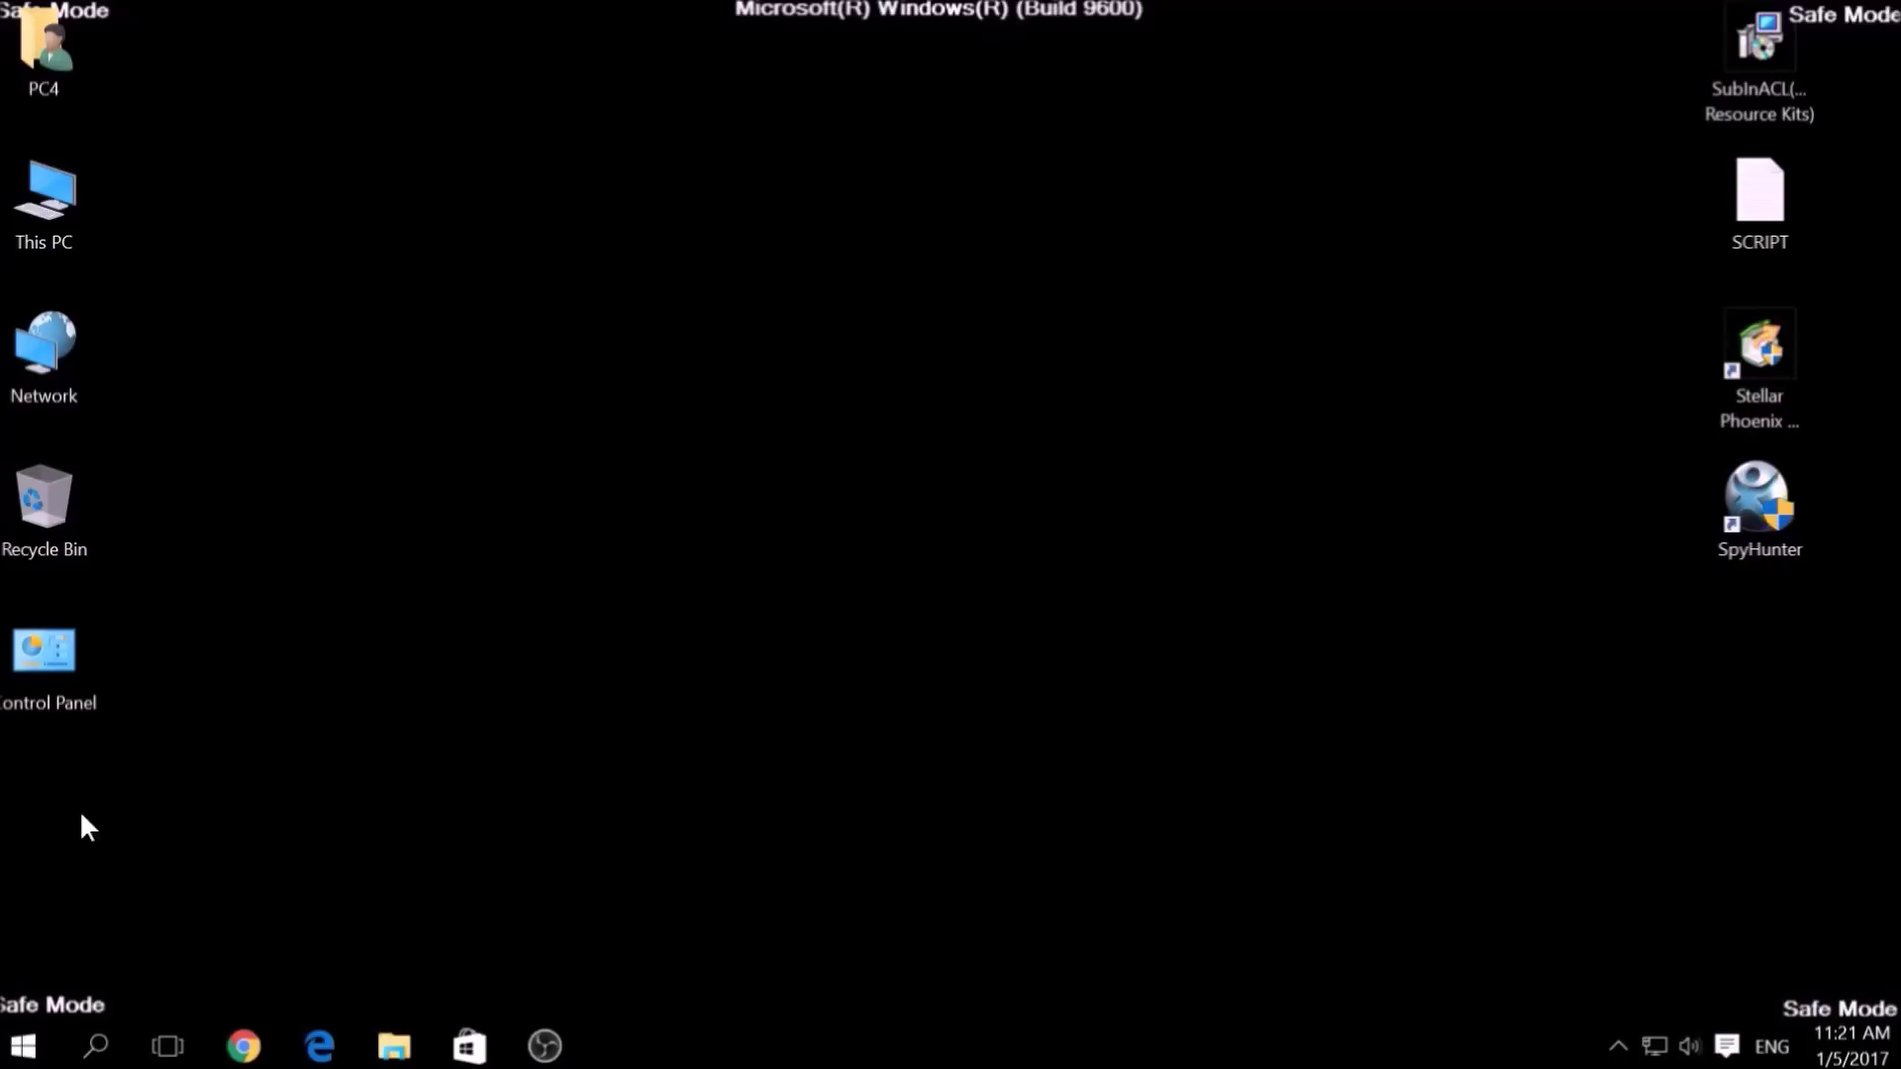
Let the PC restart and wait for the Safe Mode with Networking desktop to load.
drag(2, 947, 125, 1011)
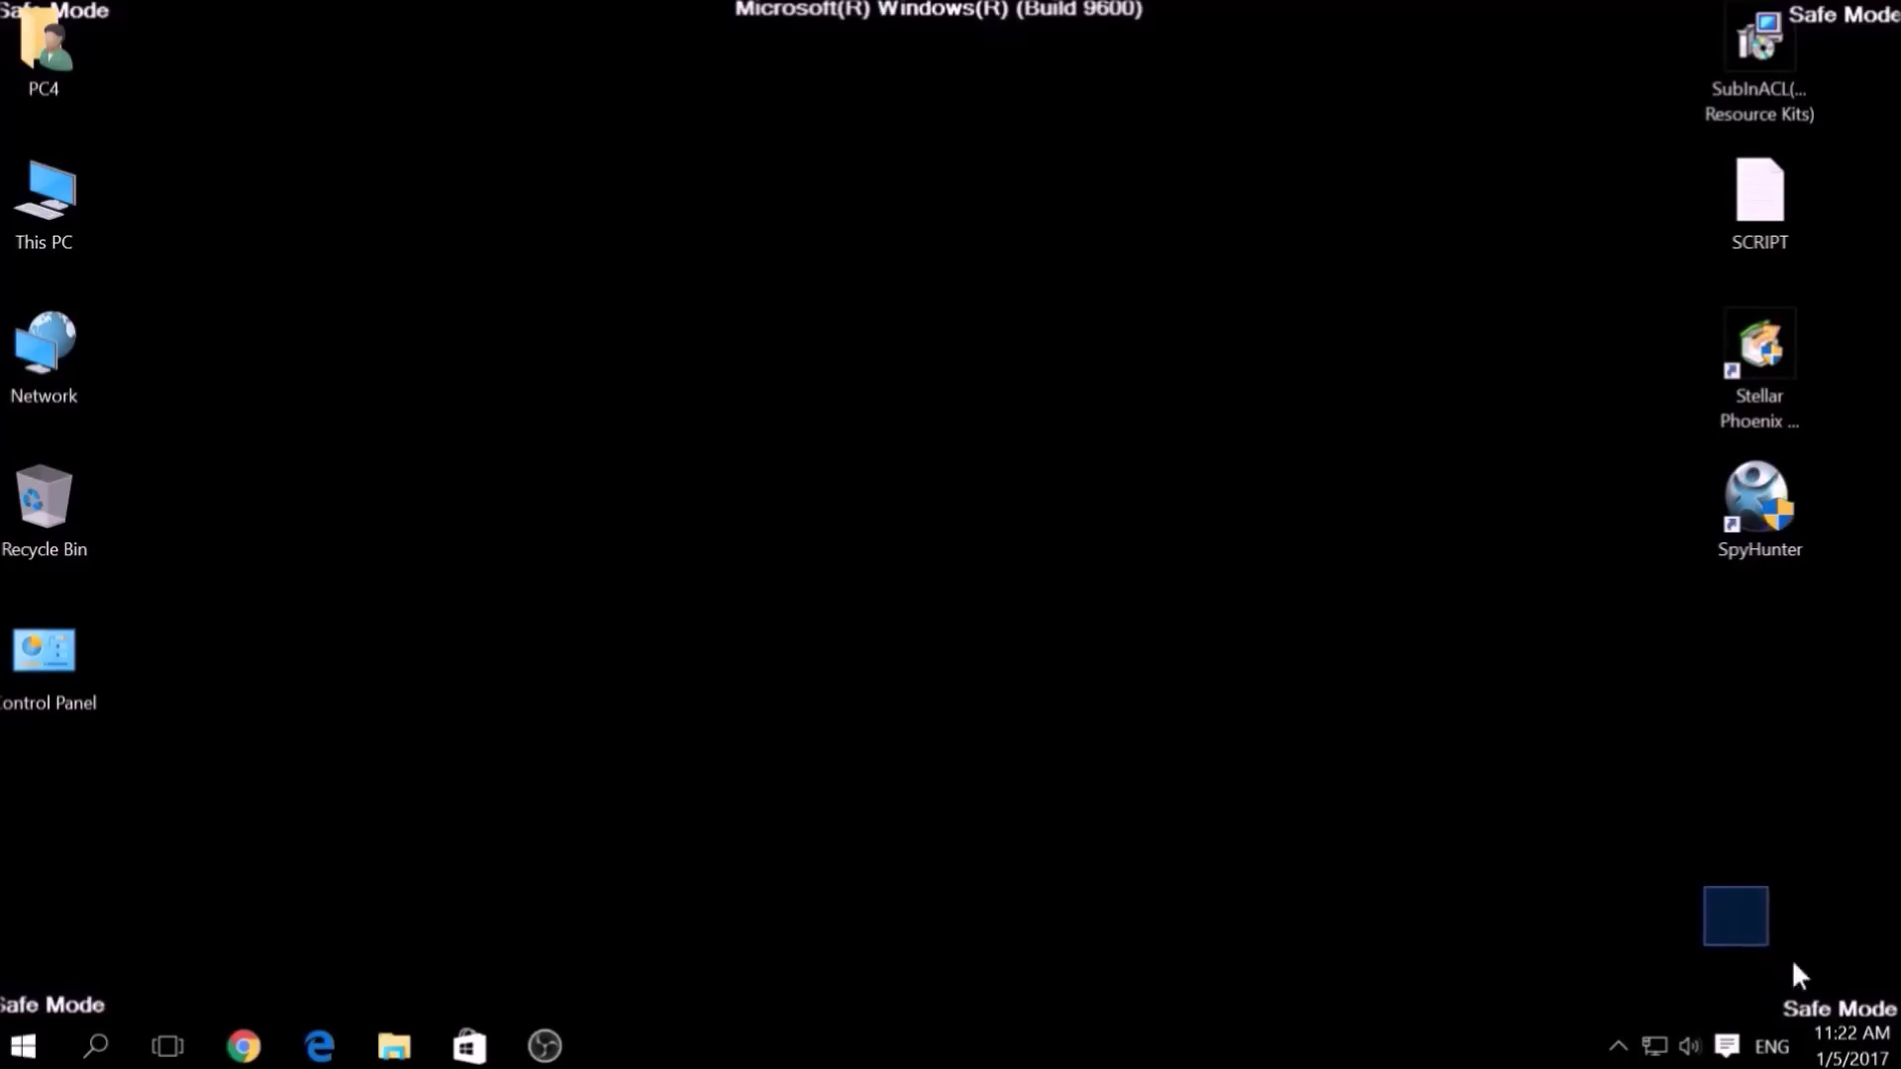
drag(1799, 975, 1900, 1015)
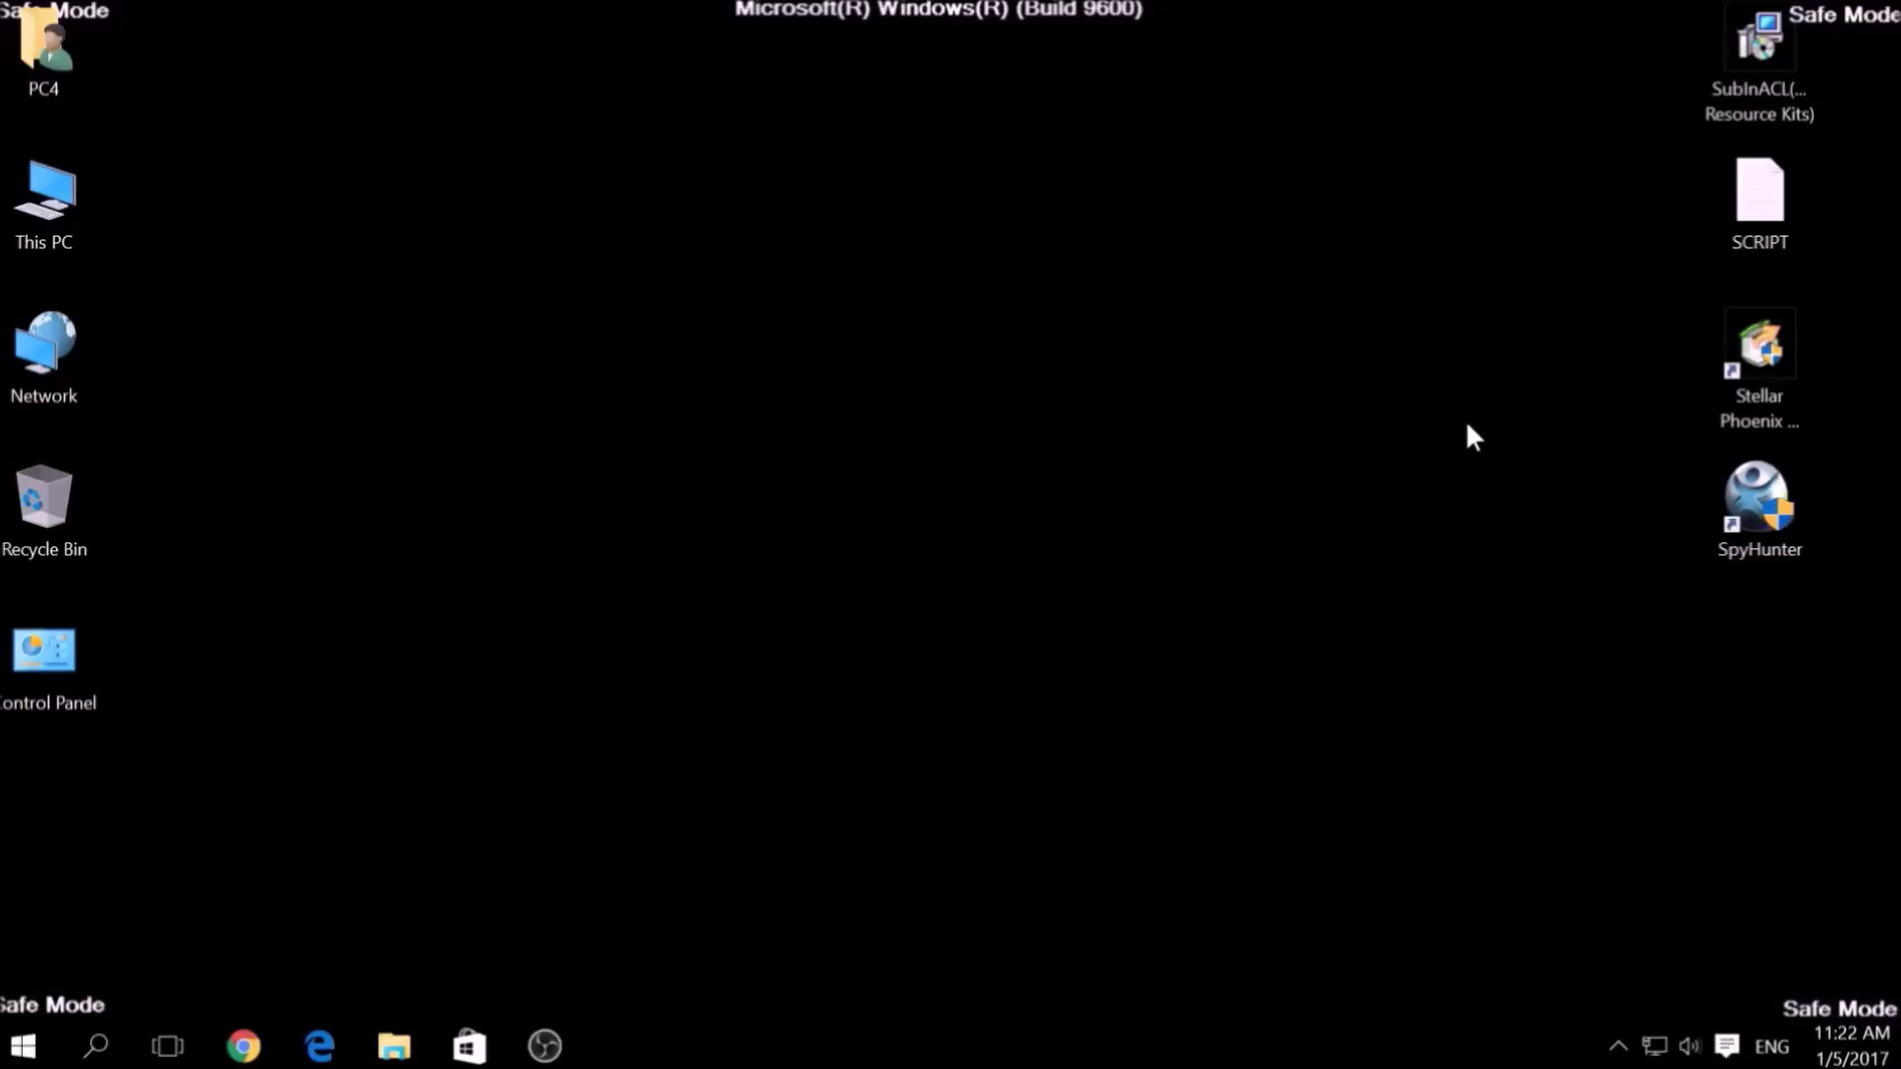
Open SCRIPT in Notepad, copy its eight subinacl command lines, and minimize the window.
click(1735, 109)
ctrl+click(1759, 182)
double_click(1756, 180)
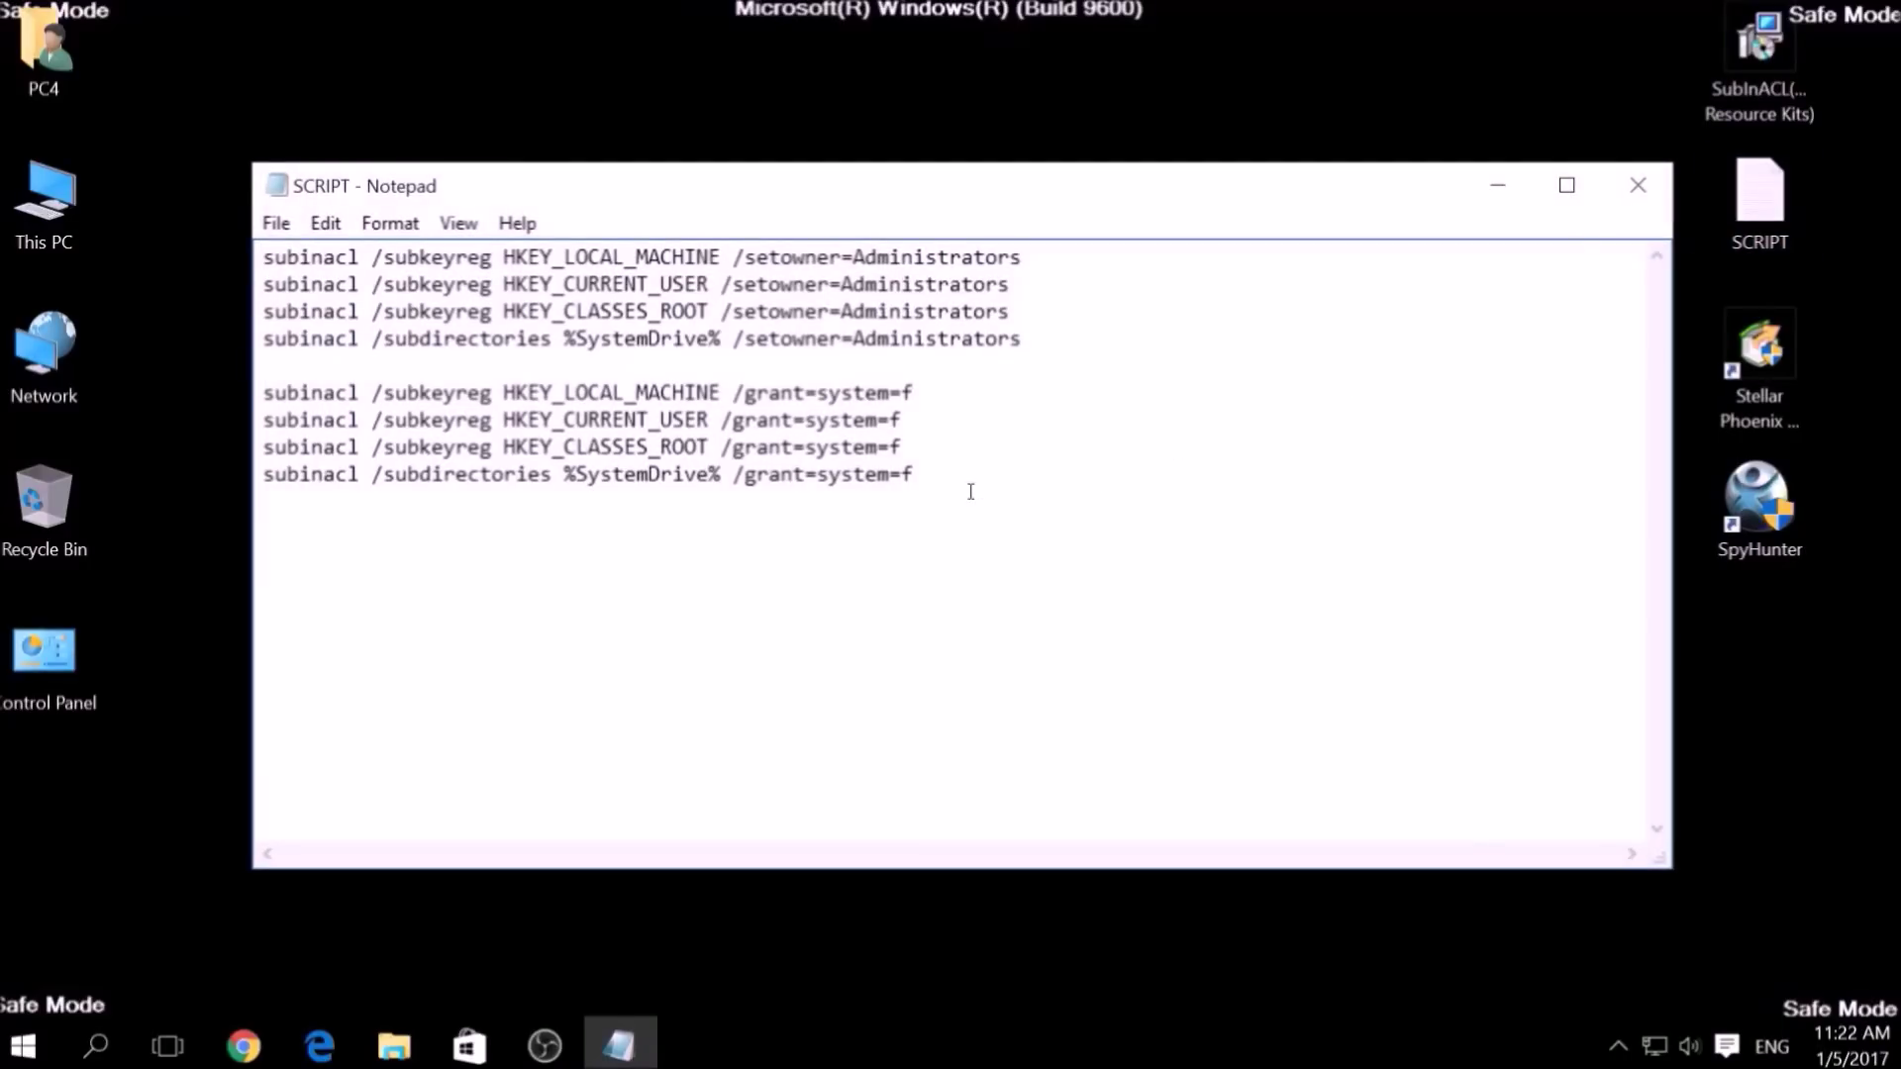
drag(968, 488, 263, 256)
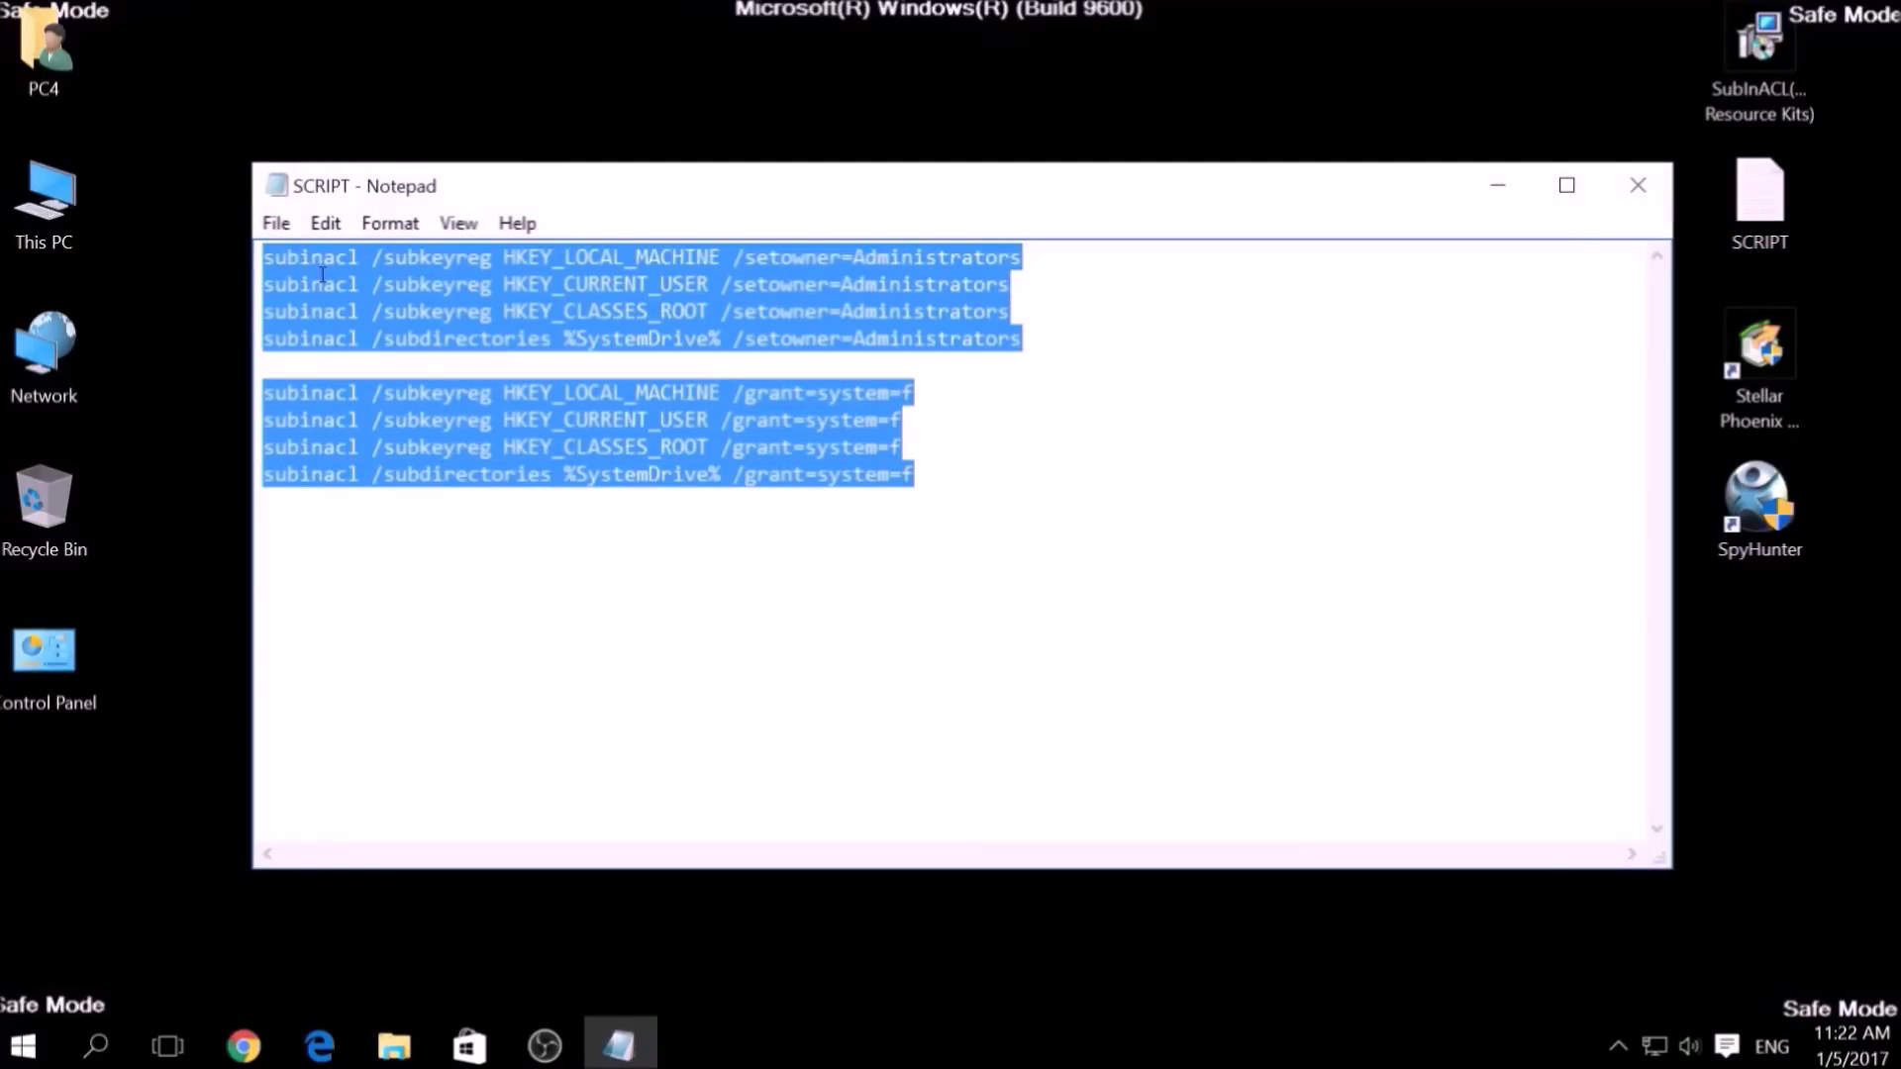
right_click(506, 277)
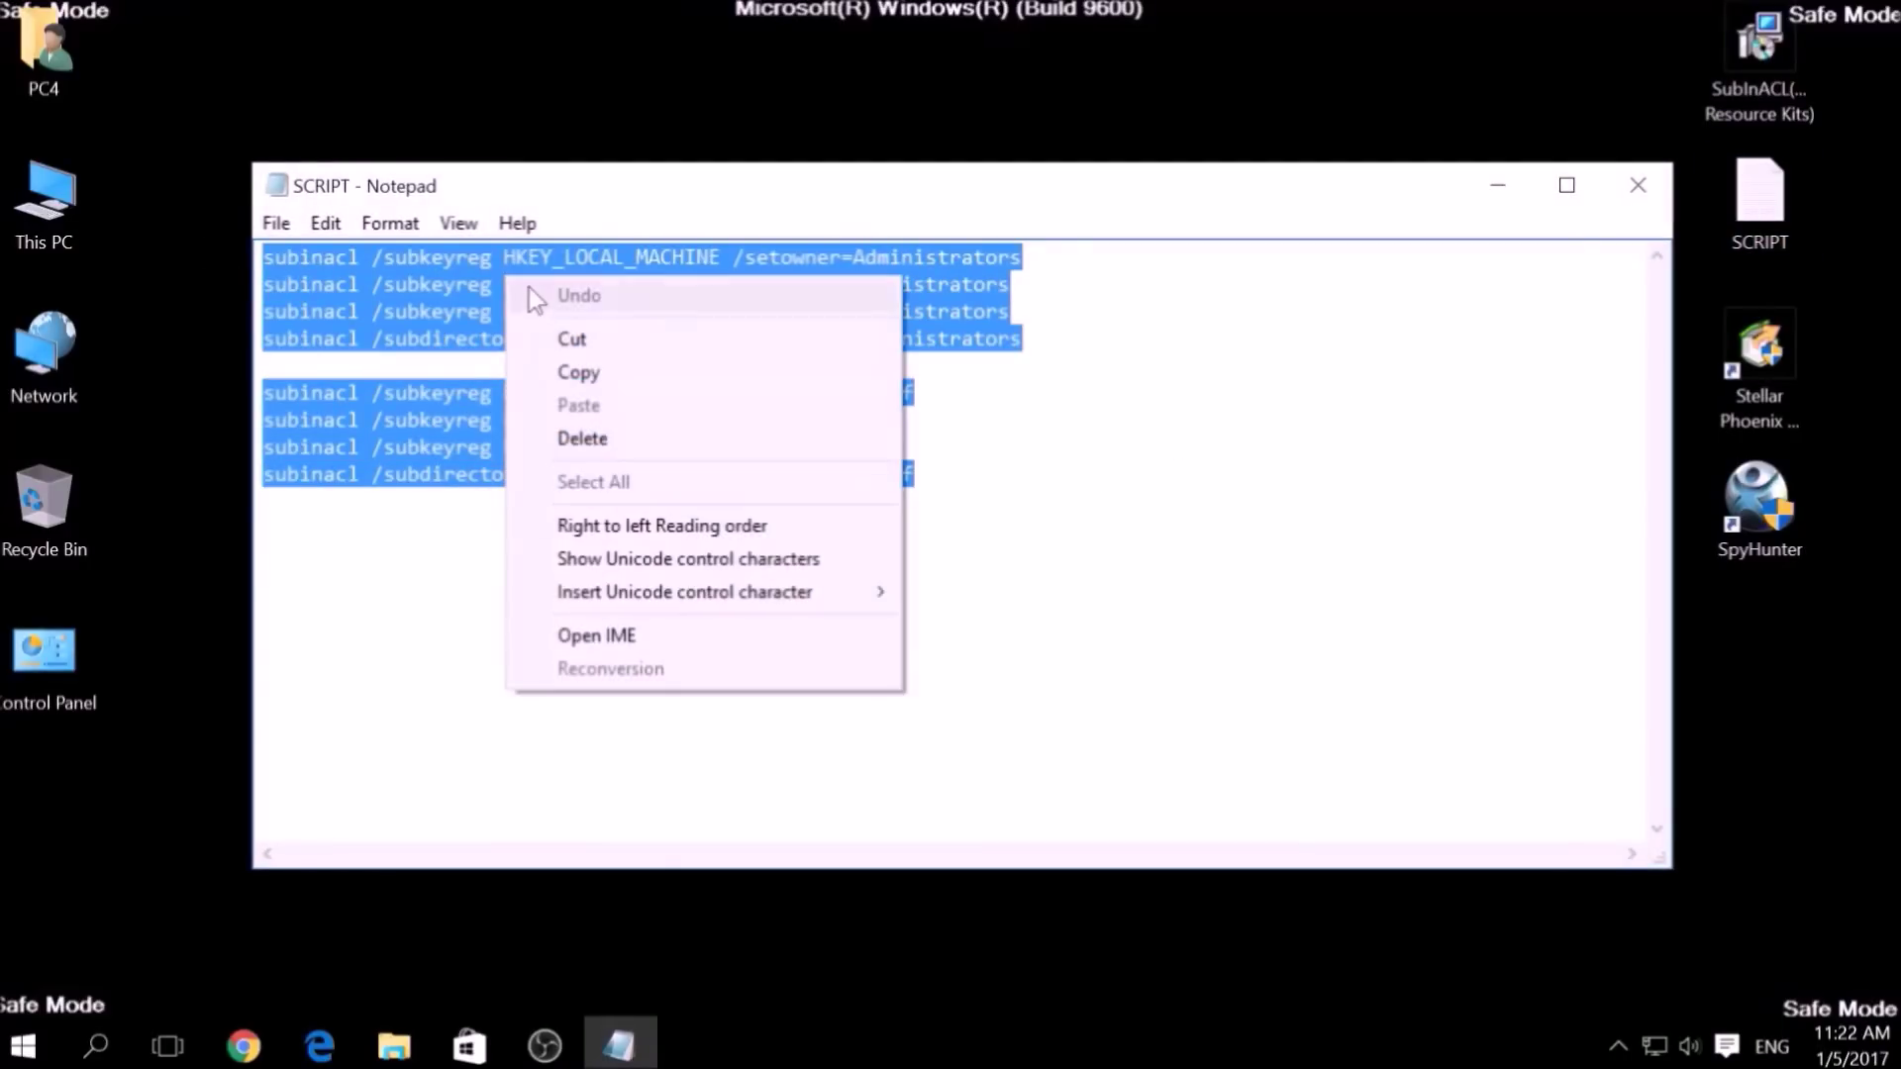
click(574, 369)
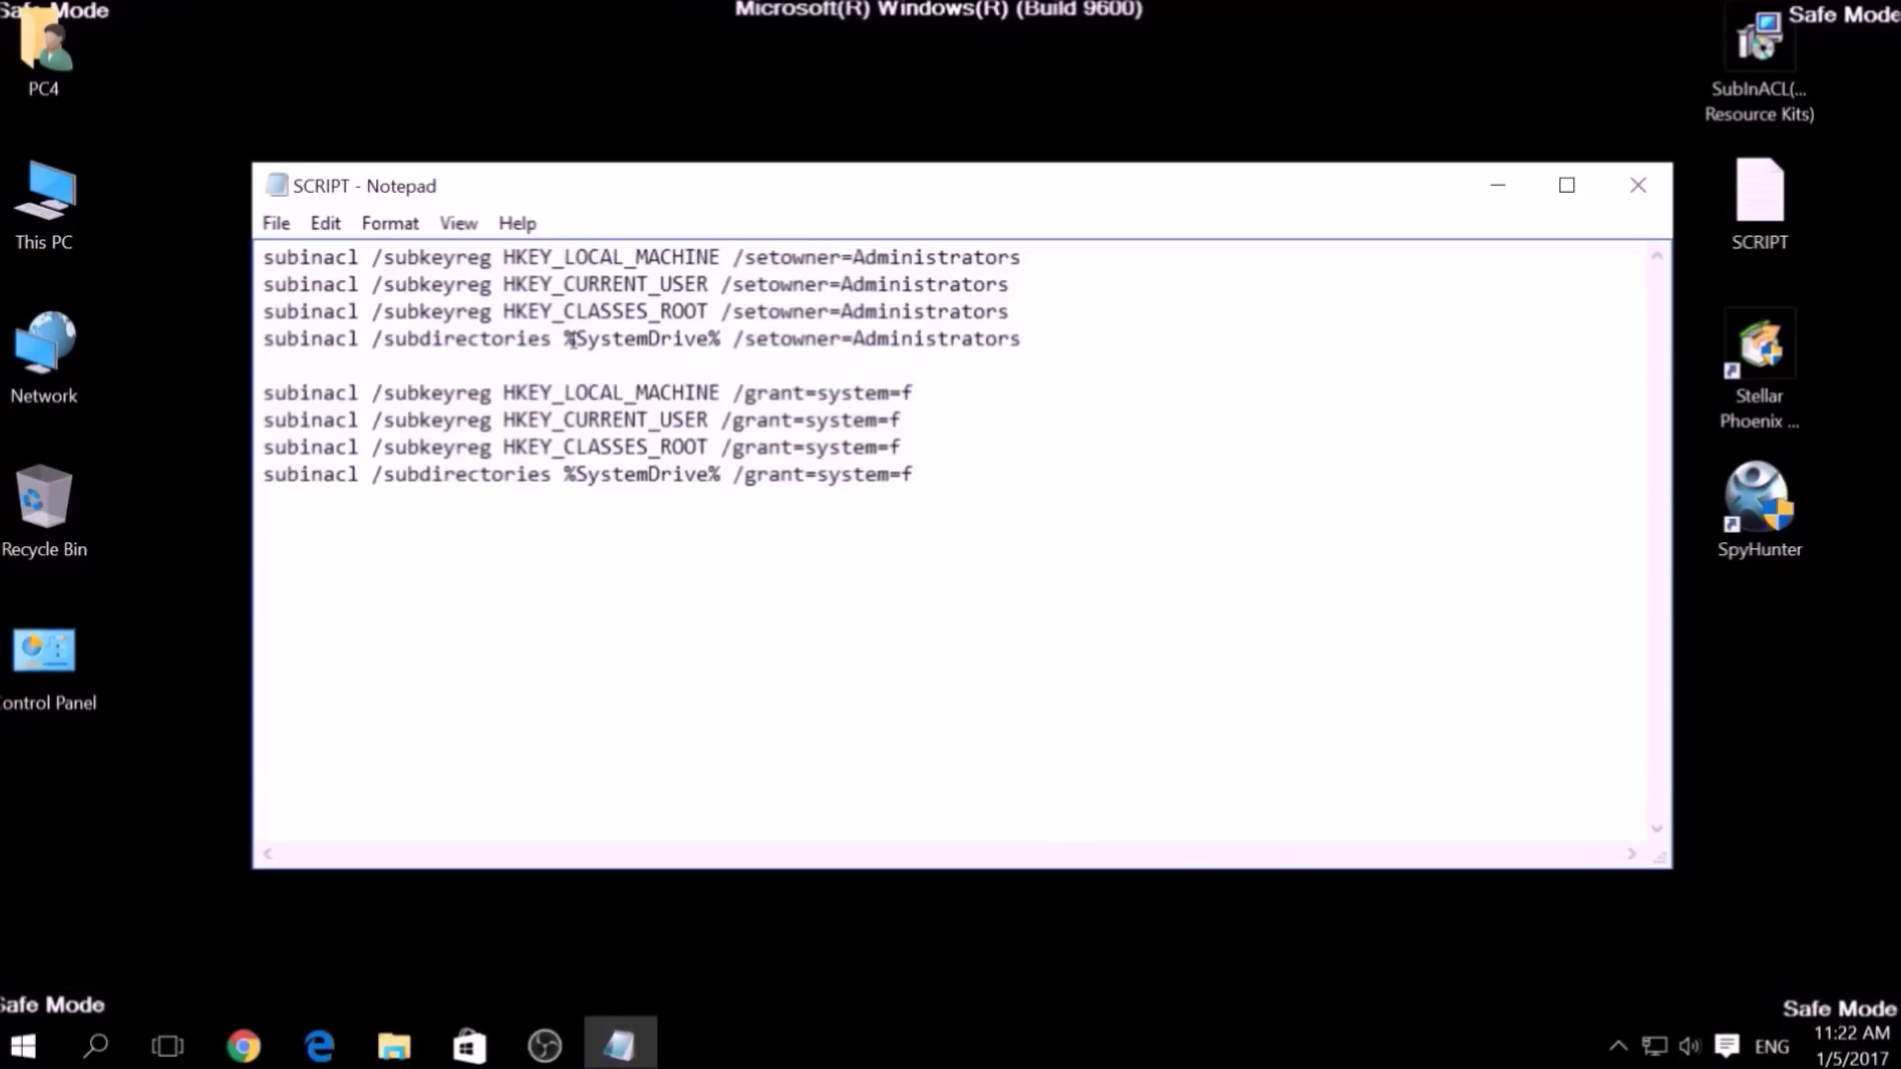
click(1512, 198)
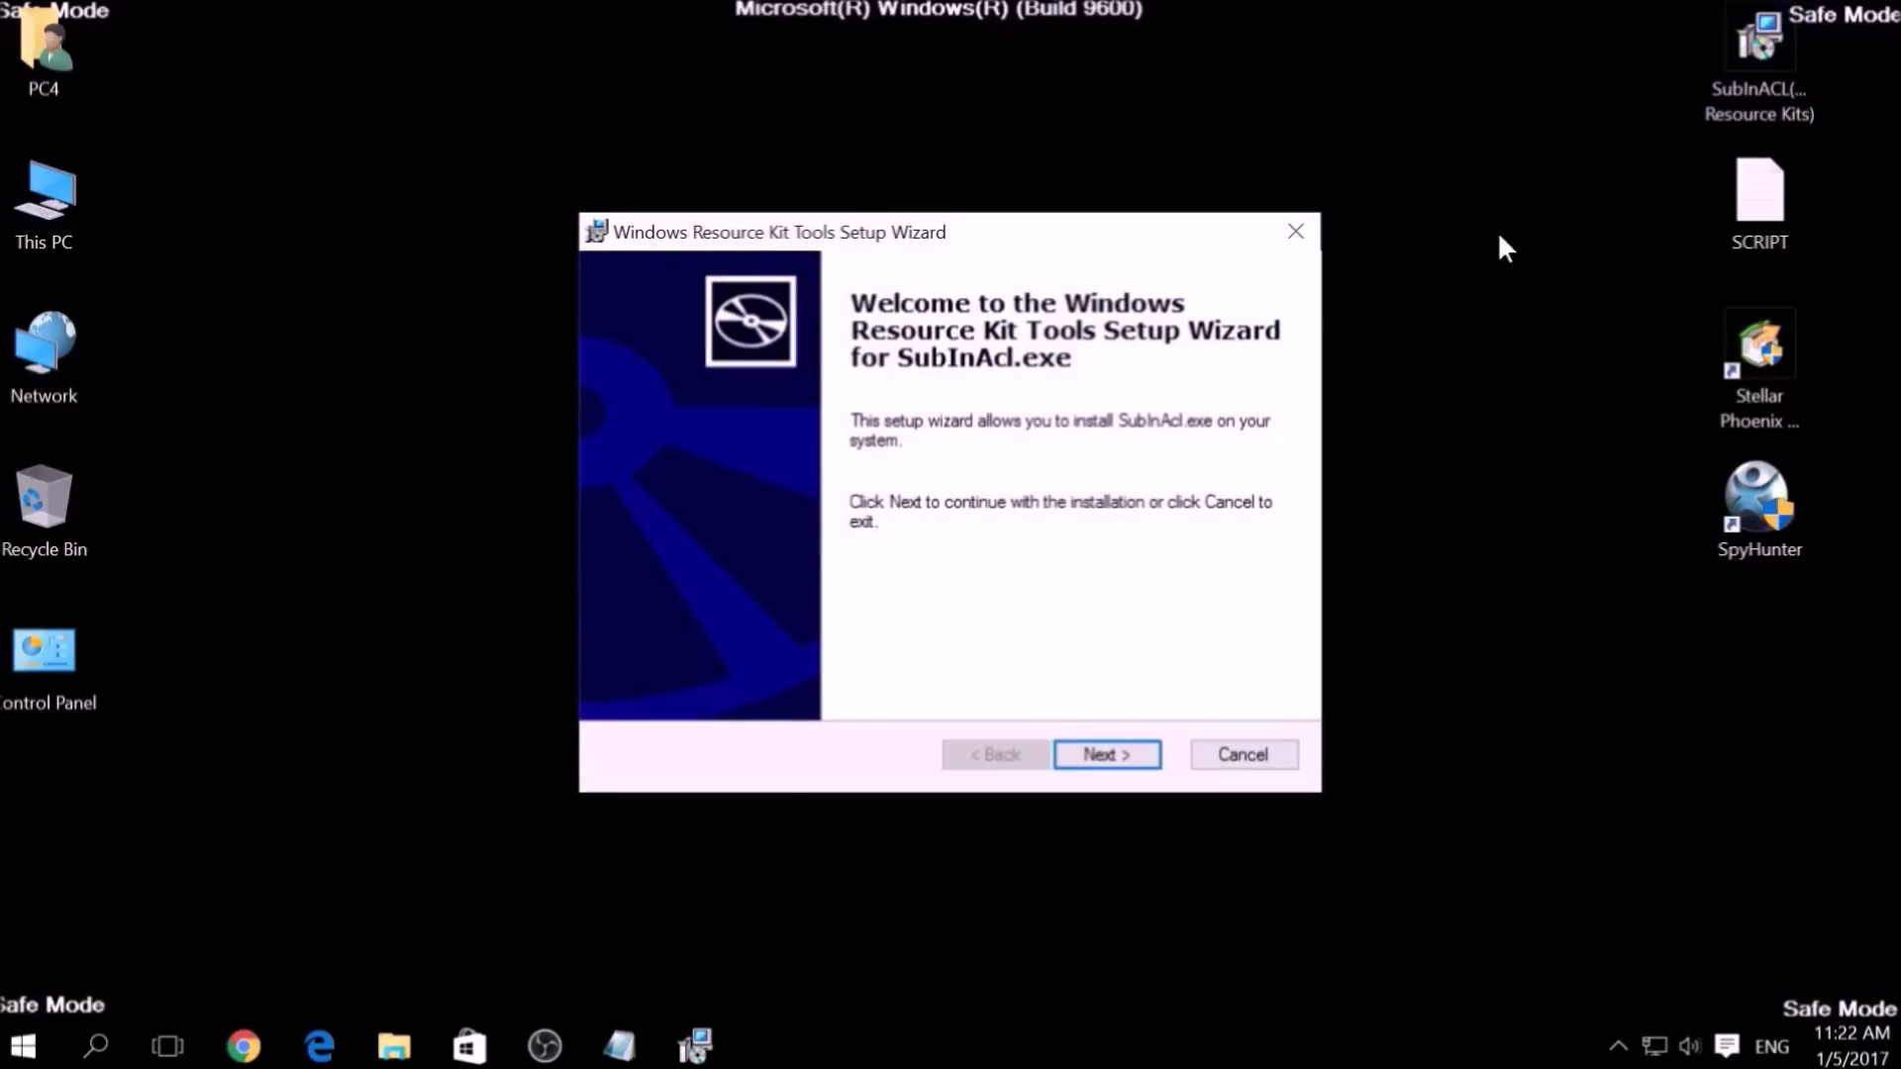
Accept the licence, install SubInAcl.exe with the Resource Kit Tools wizard, and finish.
click(1107, 752)
click(939, 675)
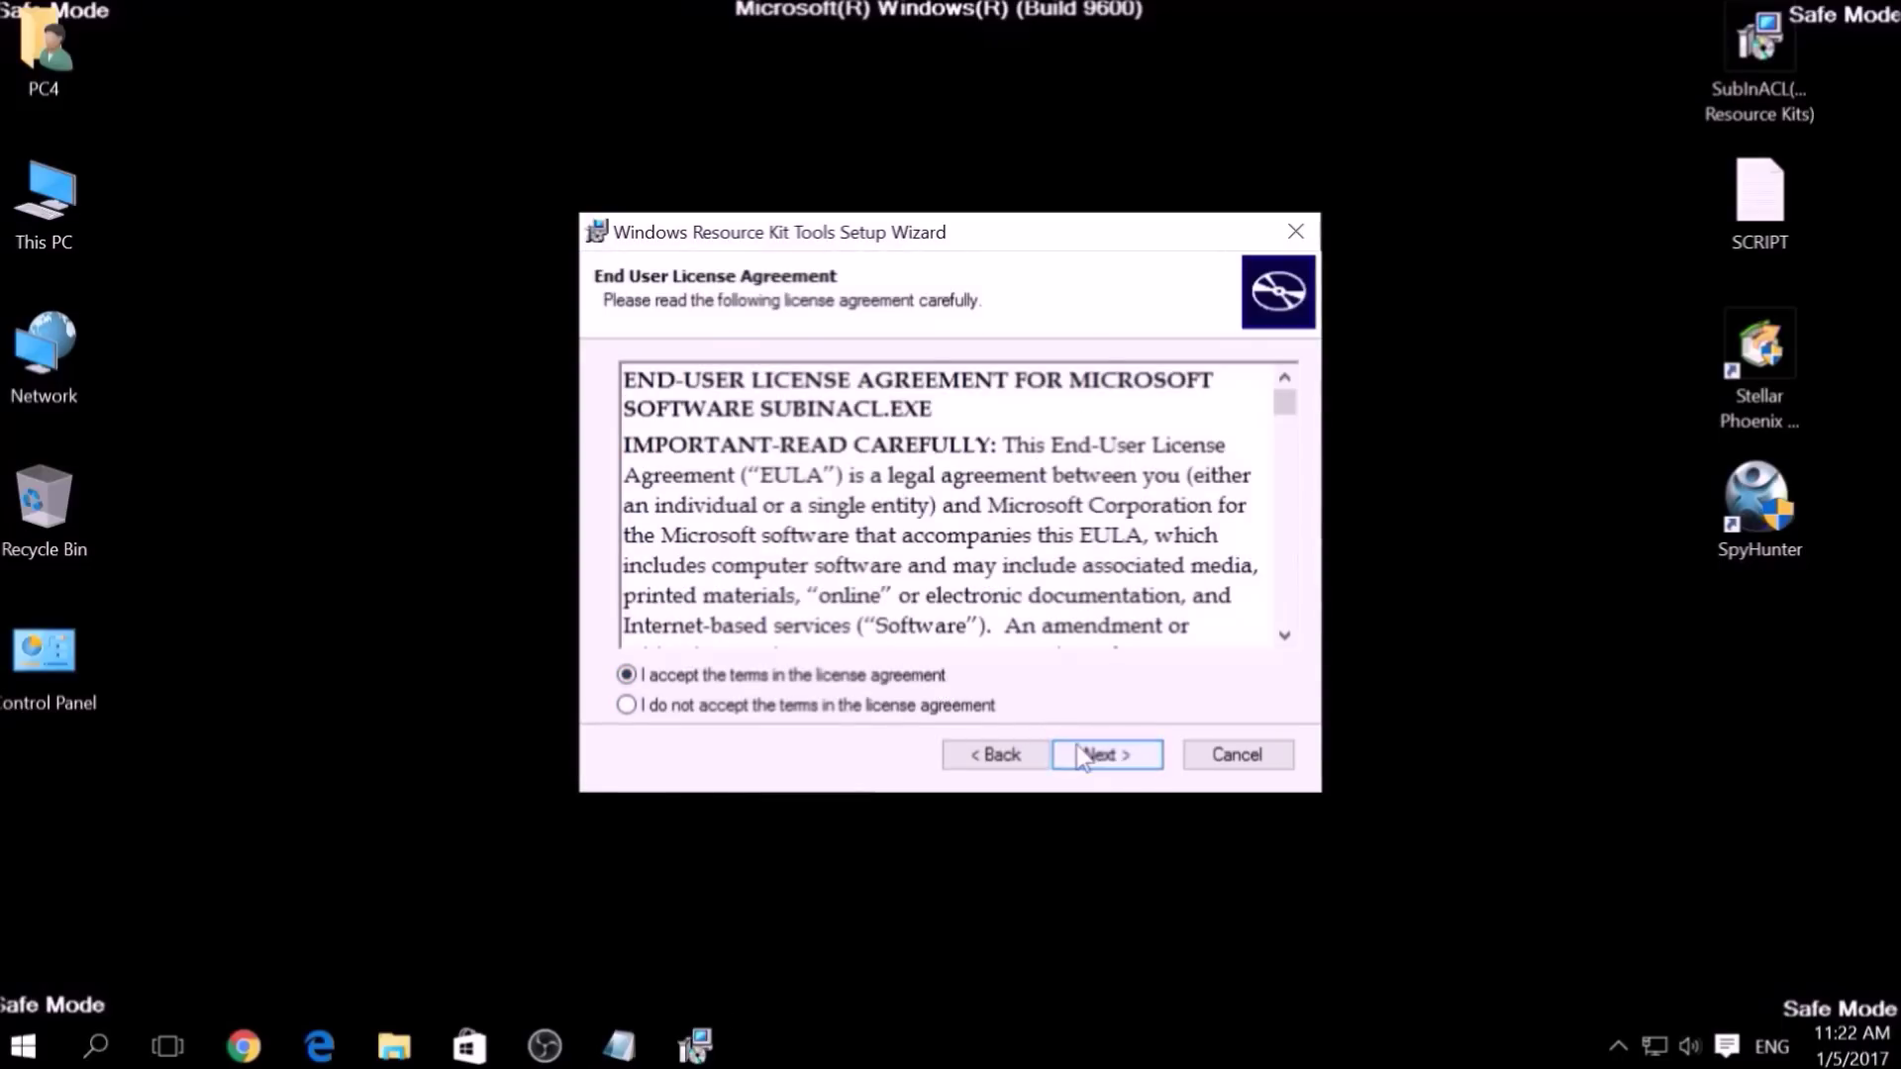
click(1078, 752)
click(1077, 745)
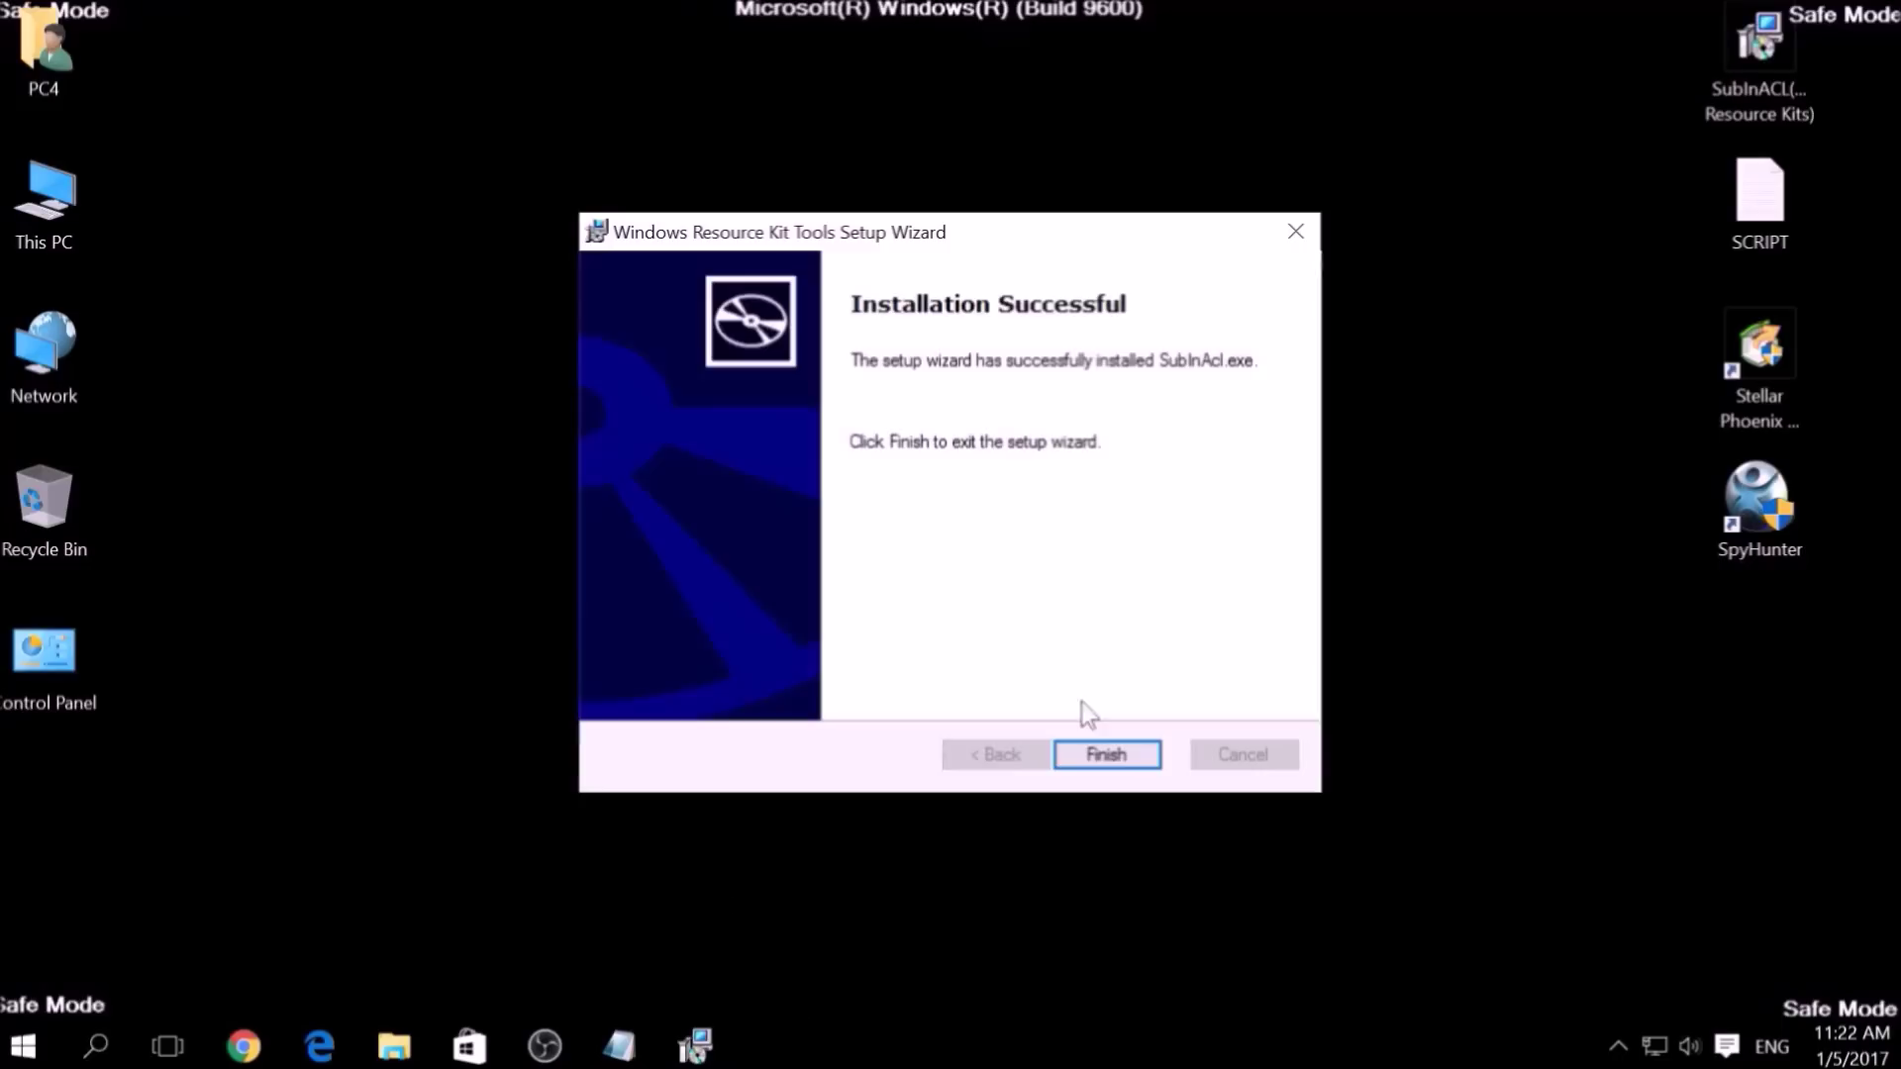
click(1095, 756)
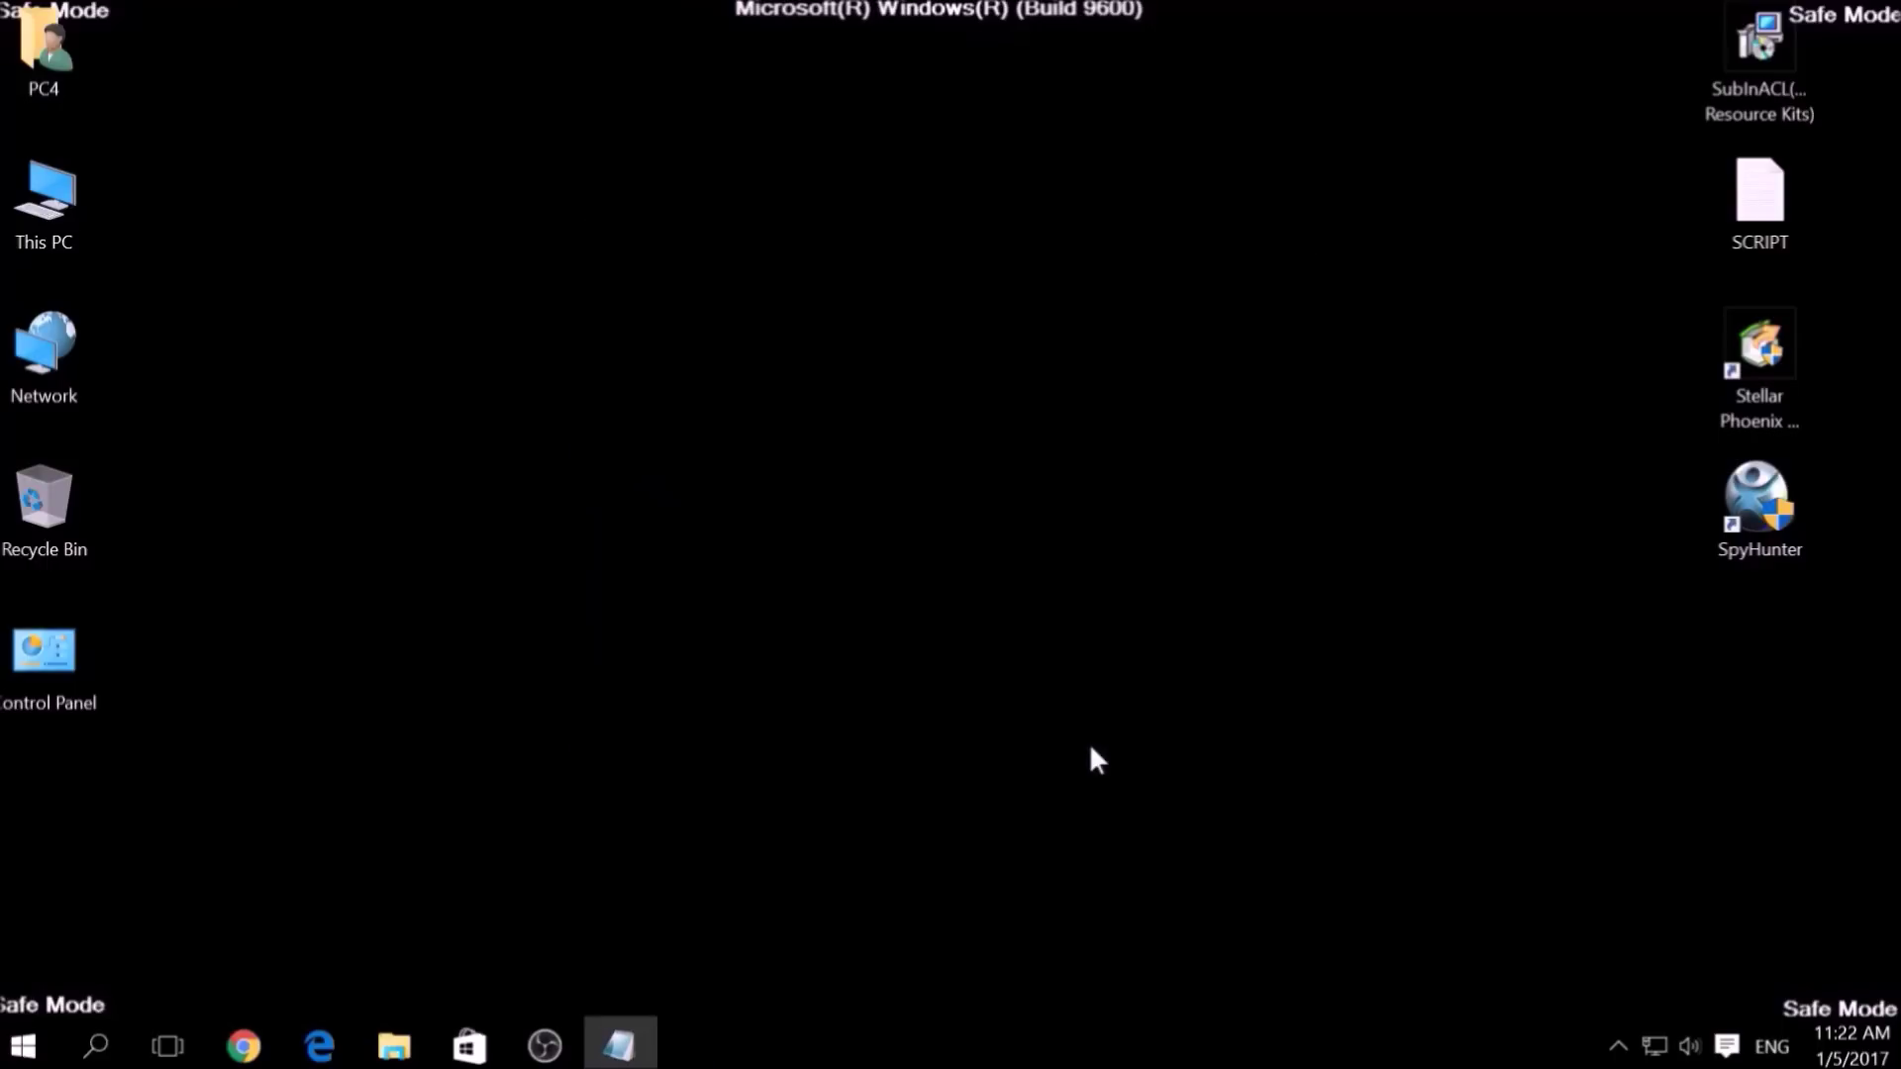
Restore the SCRIPT window and start a Save As into the Desktop folder.
click(636, 1024)
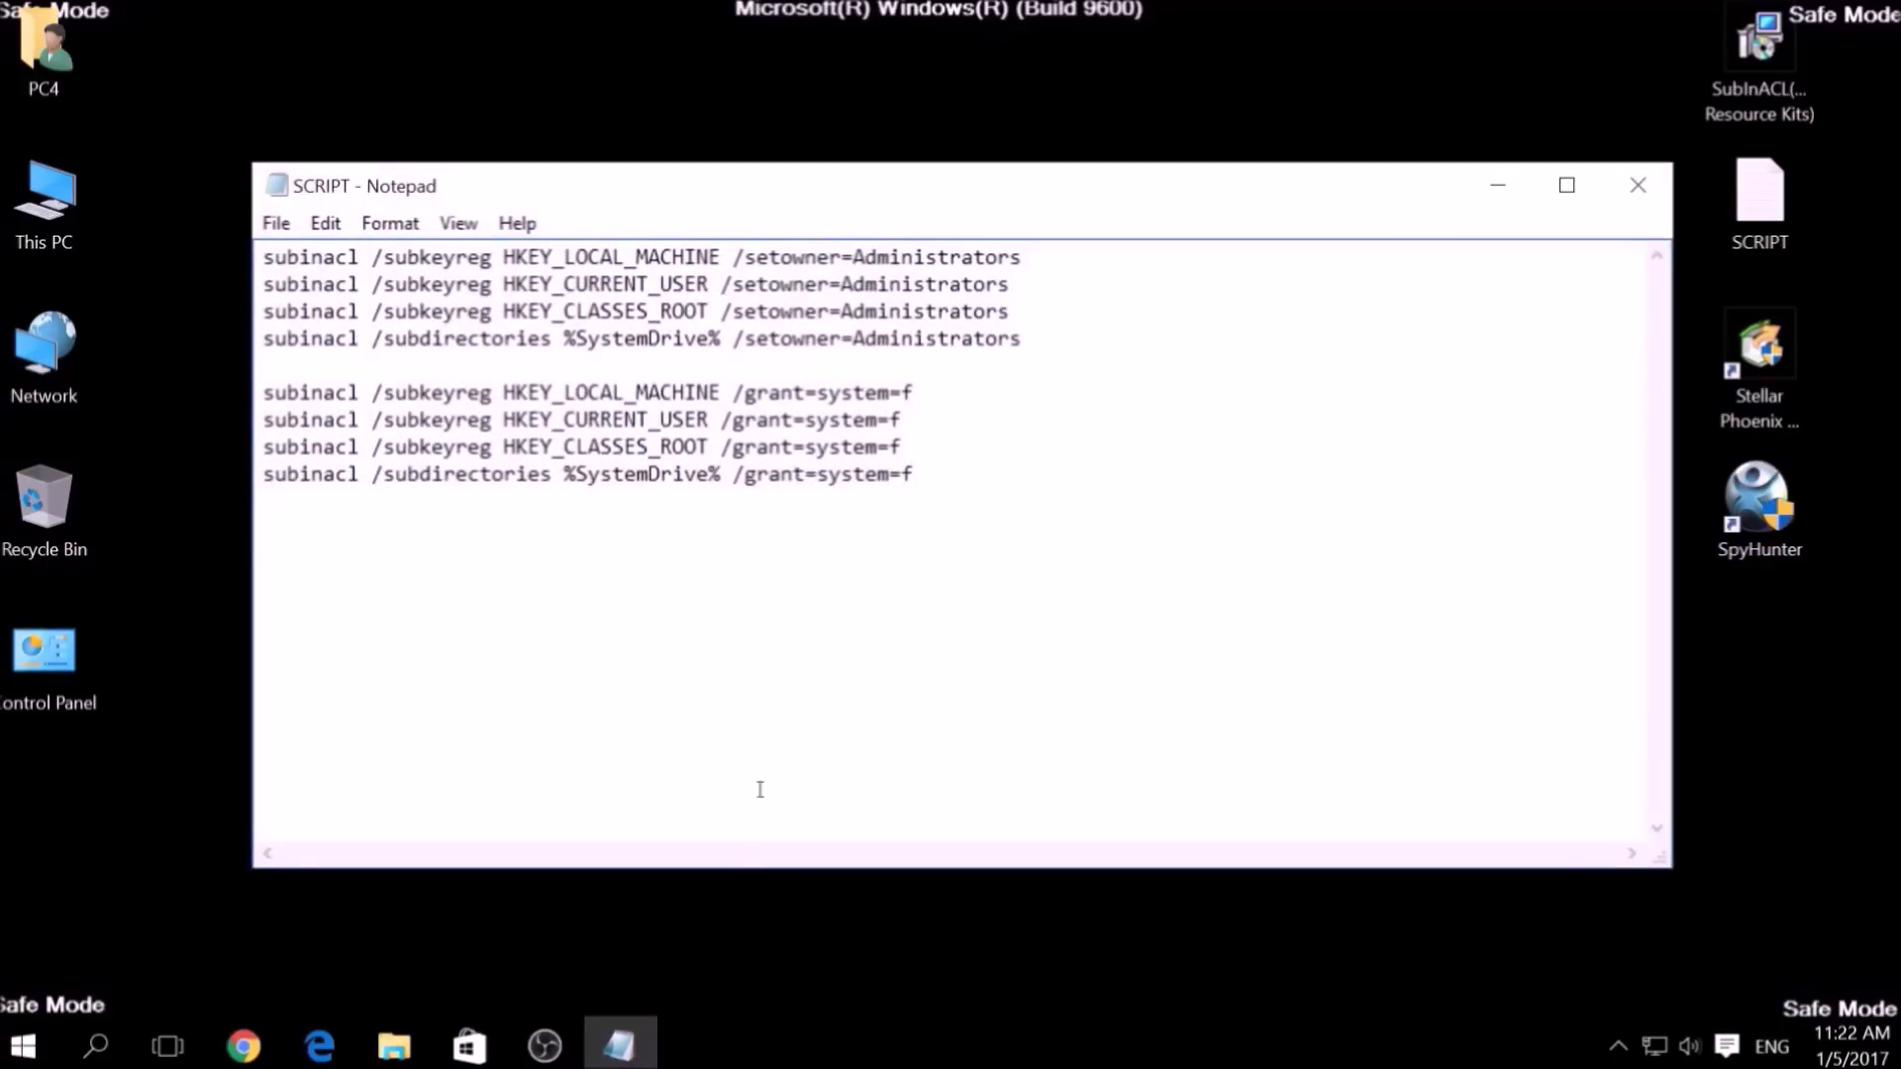
drag(925, 497, 261, 245)
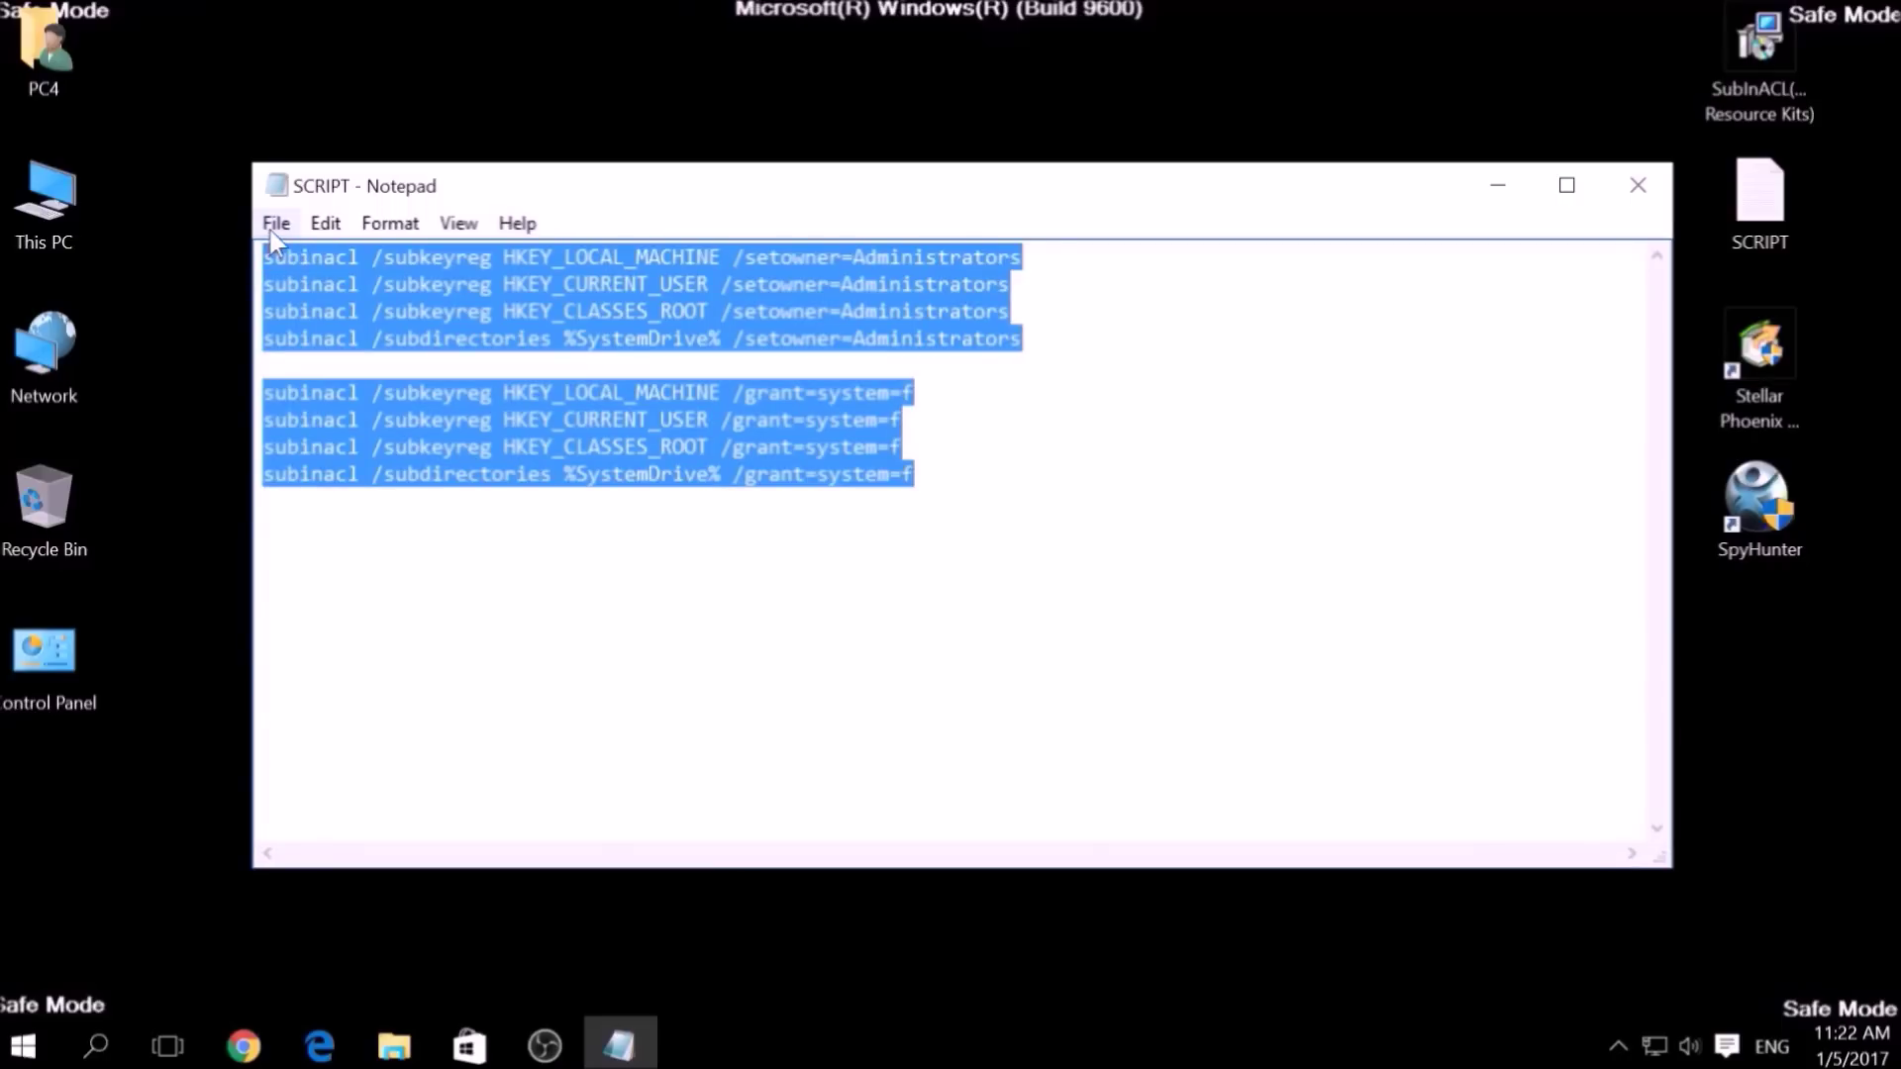
click(271, 229)
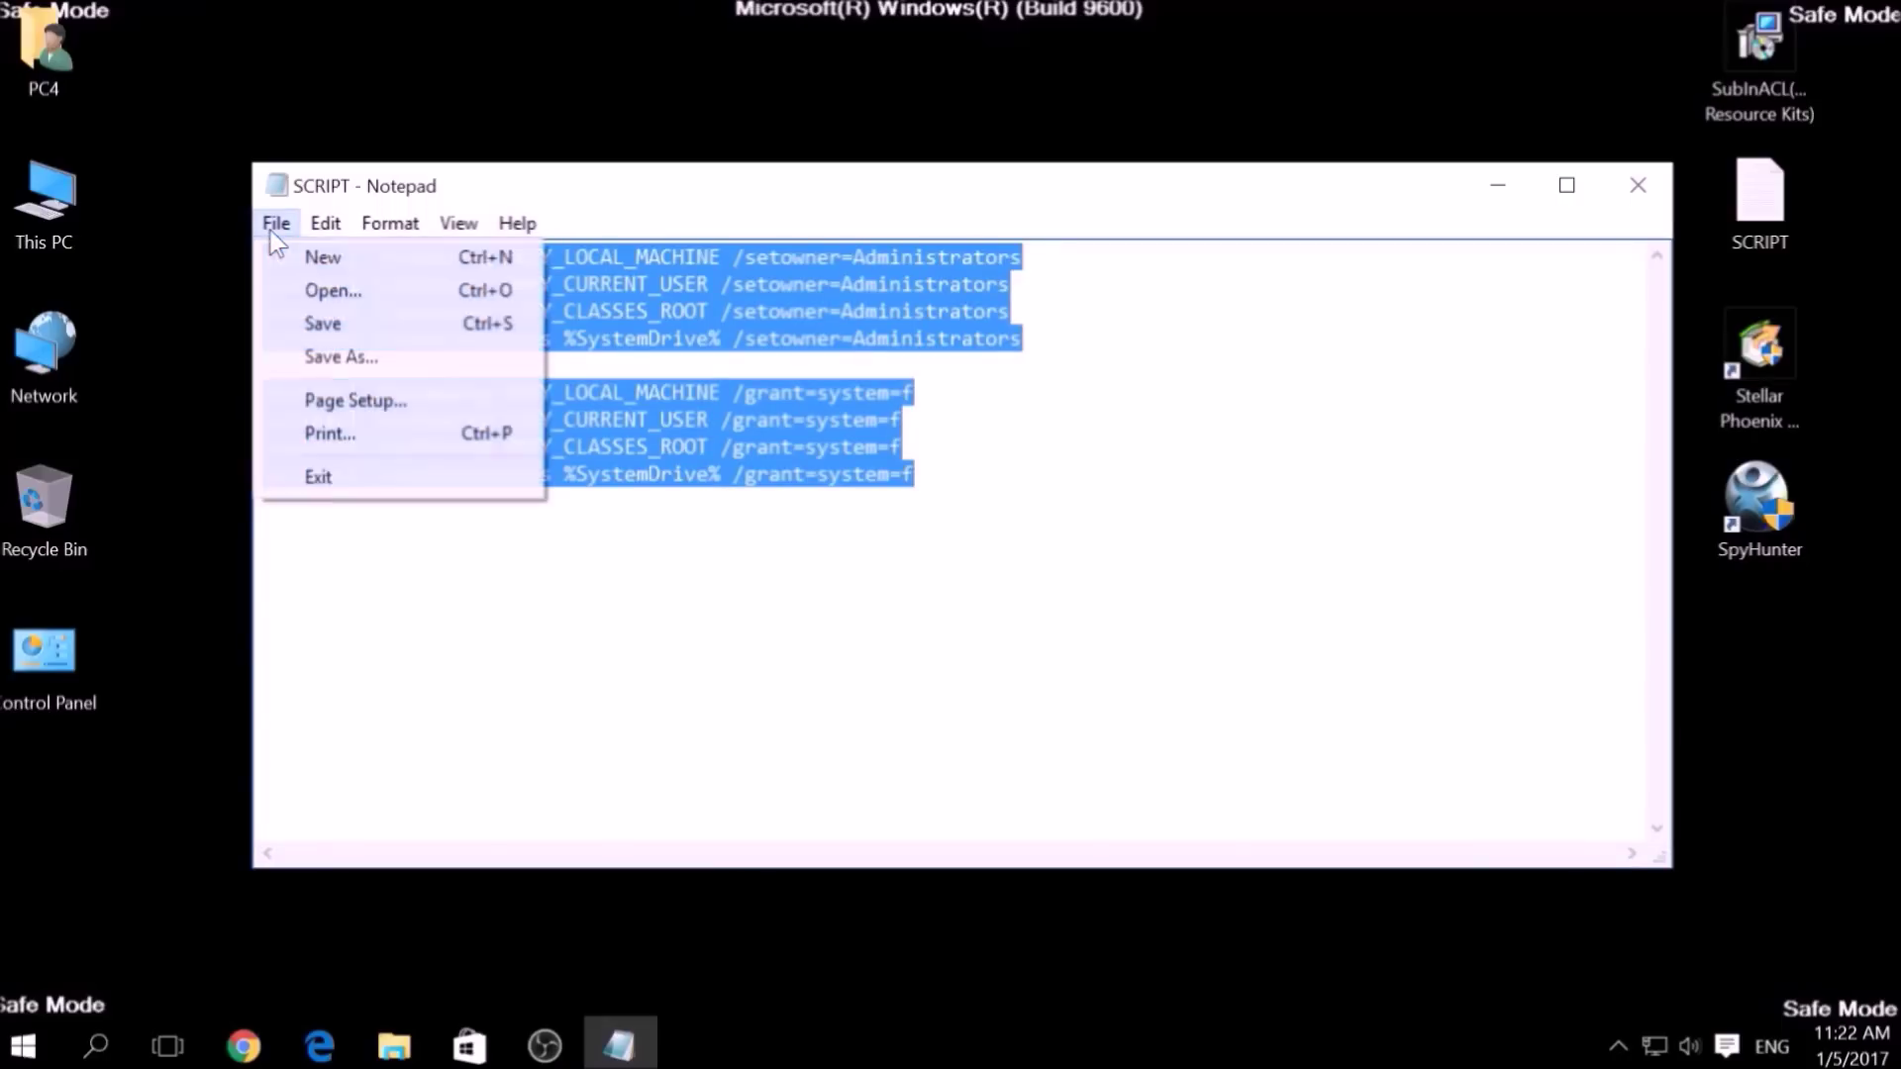
click(348, 358)
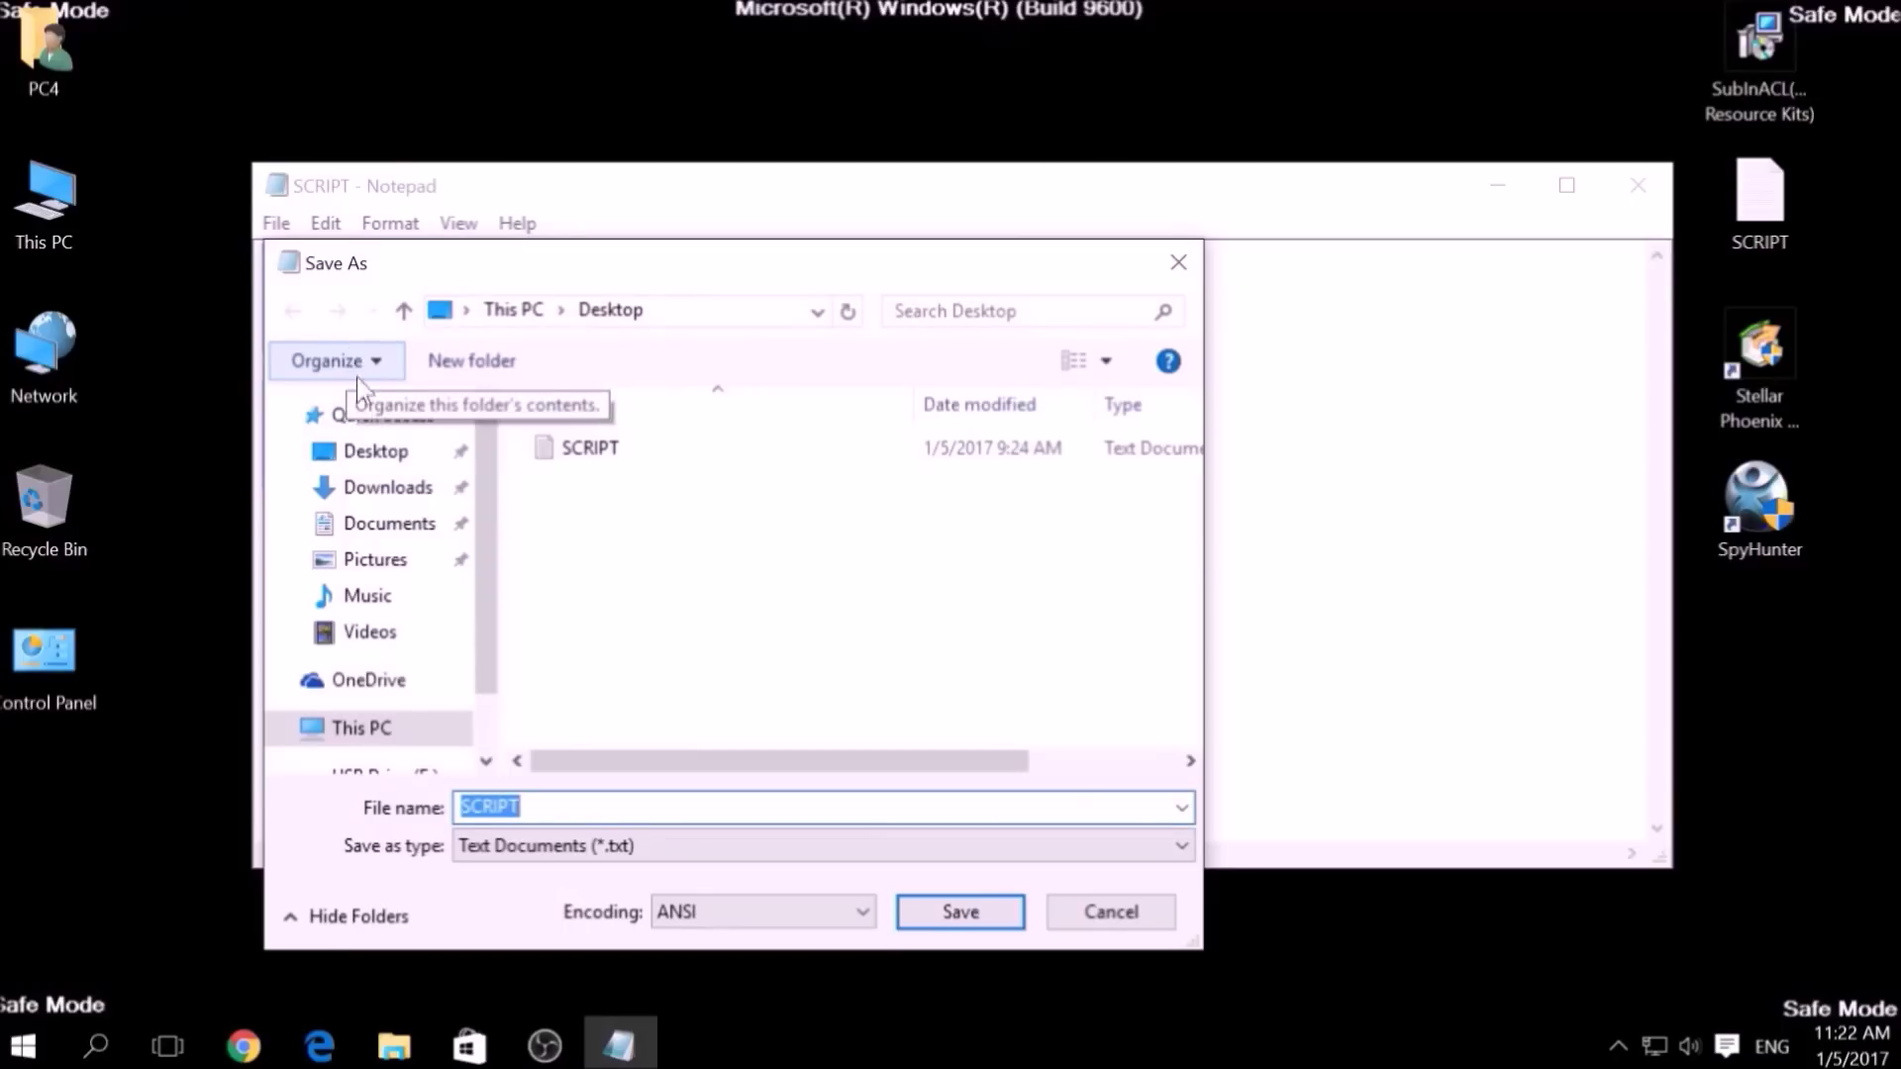
click(367, 459)
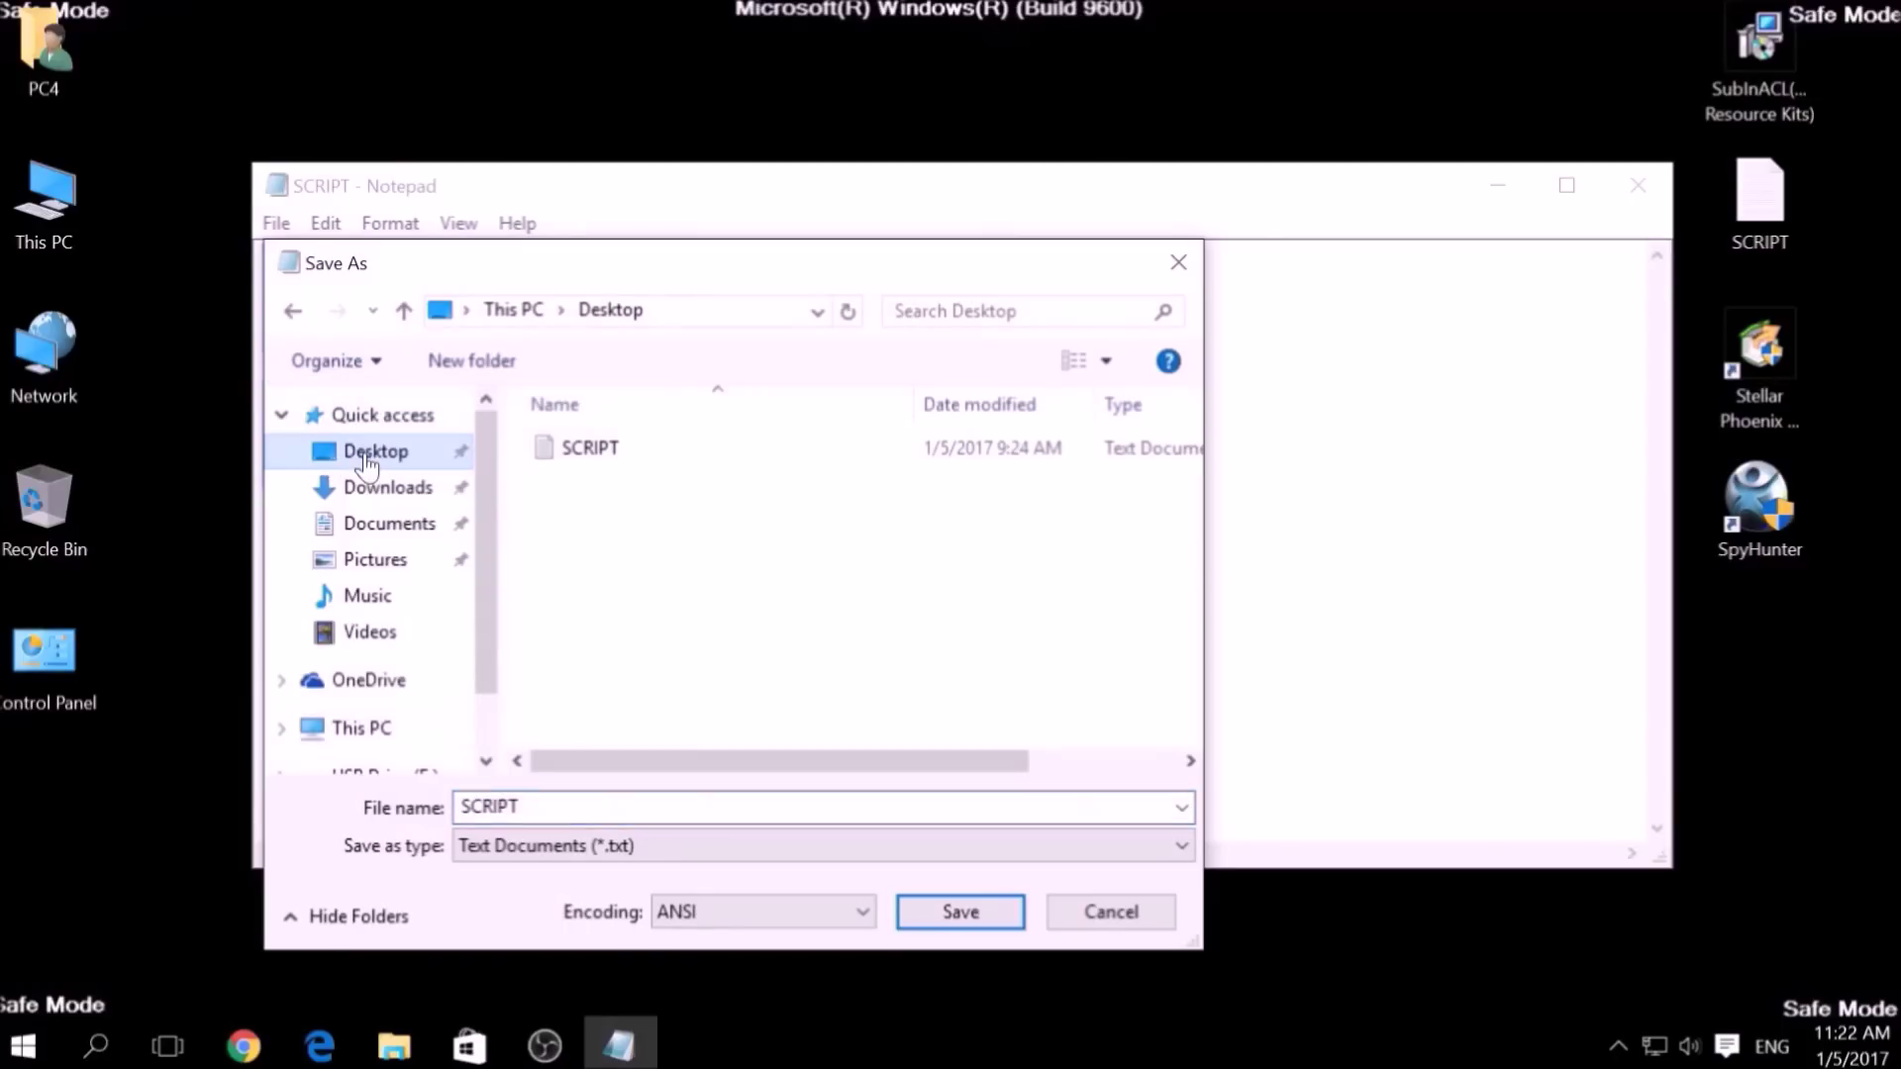
Save the script as FIX.BAT with the All Files type.
click(511, 806)
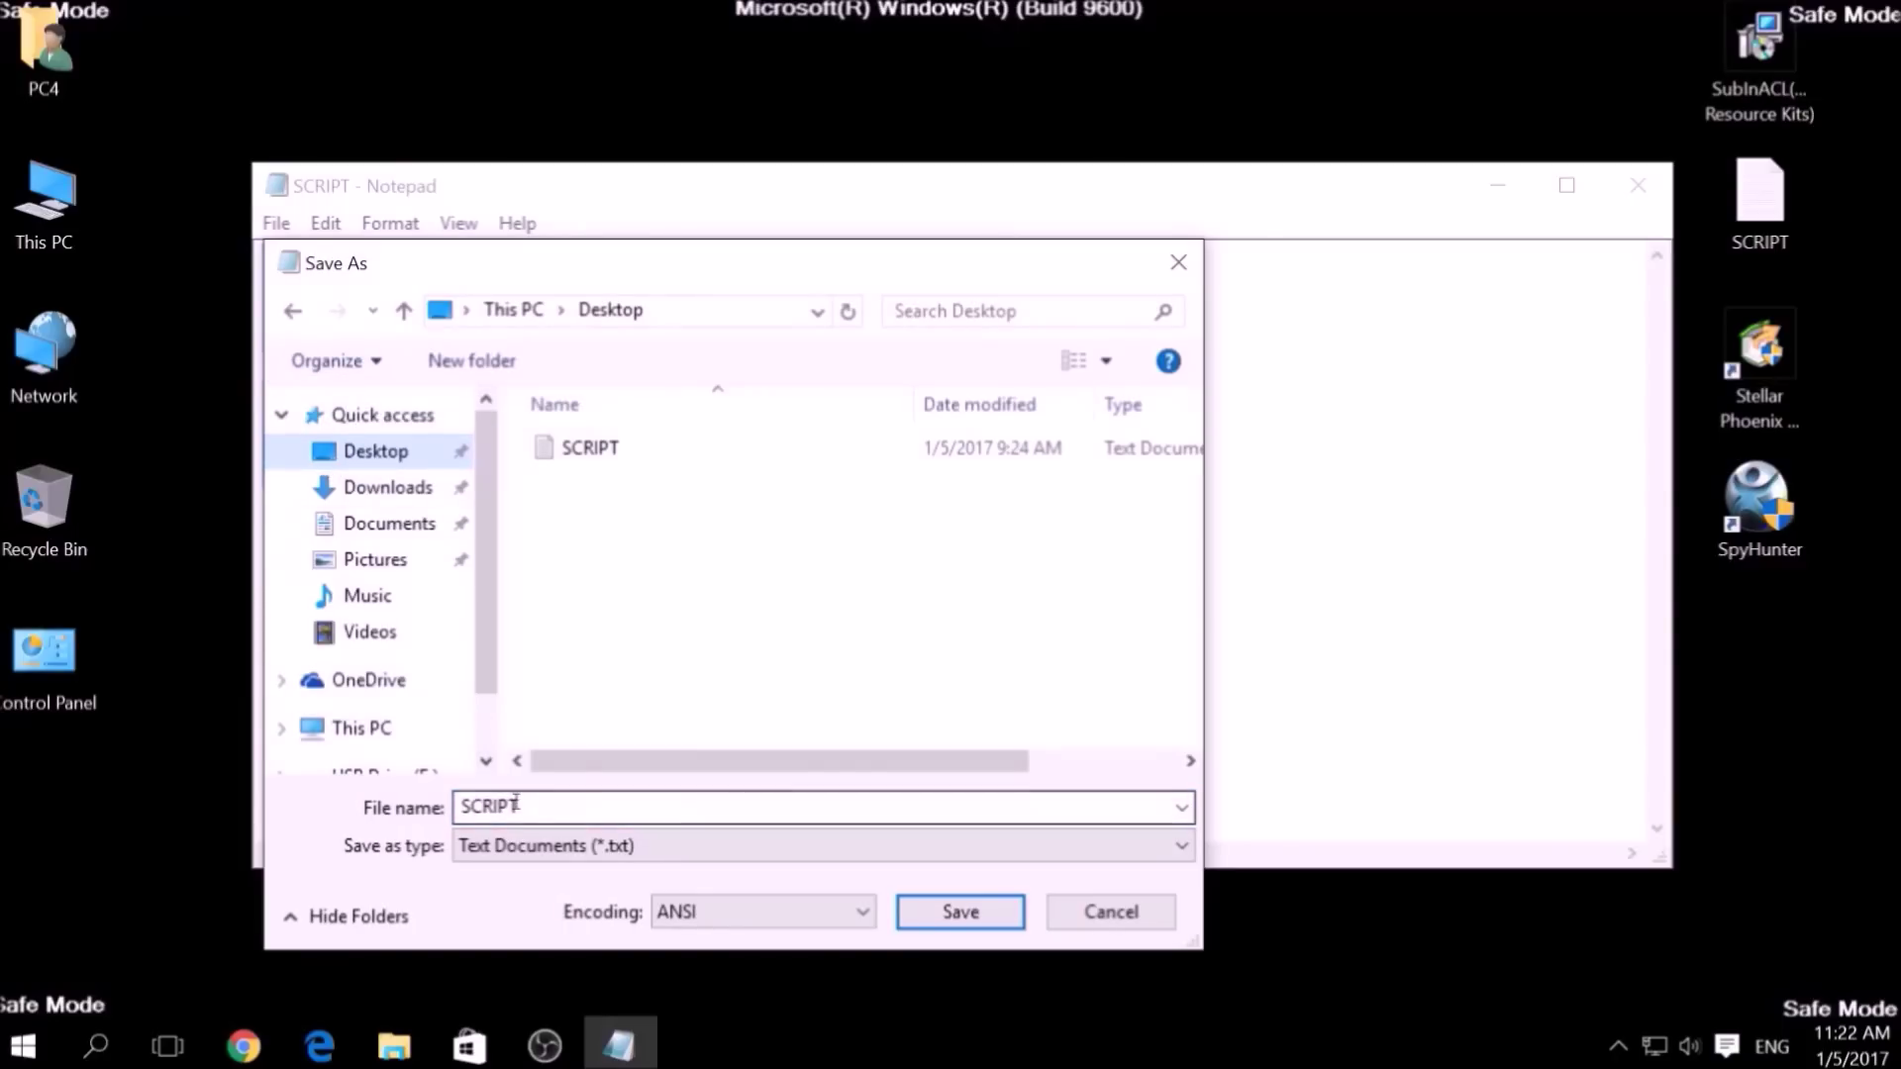
double_click(511, 805)
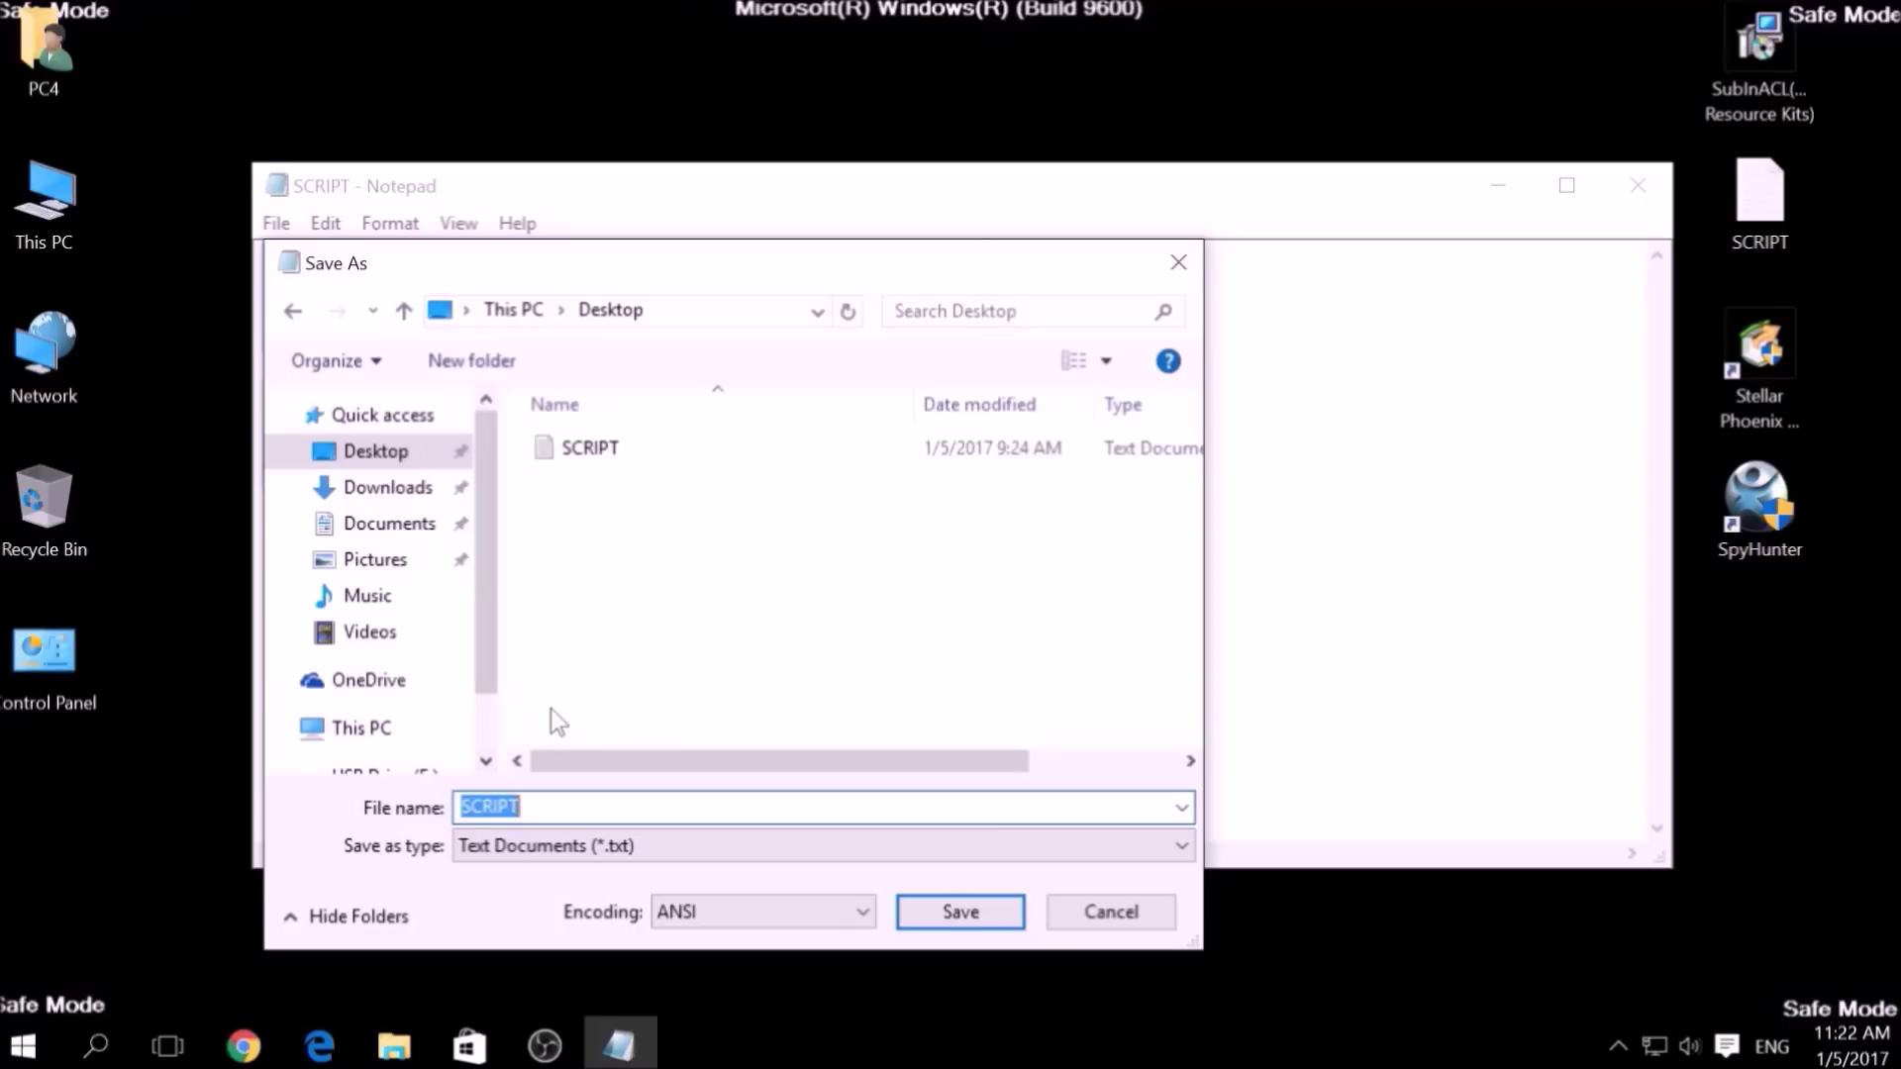
text(FIX)
text(.B)
text(AT)
key(shift+Left)
key(shift+Left)
key(shift+Left)
click(507, 851)
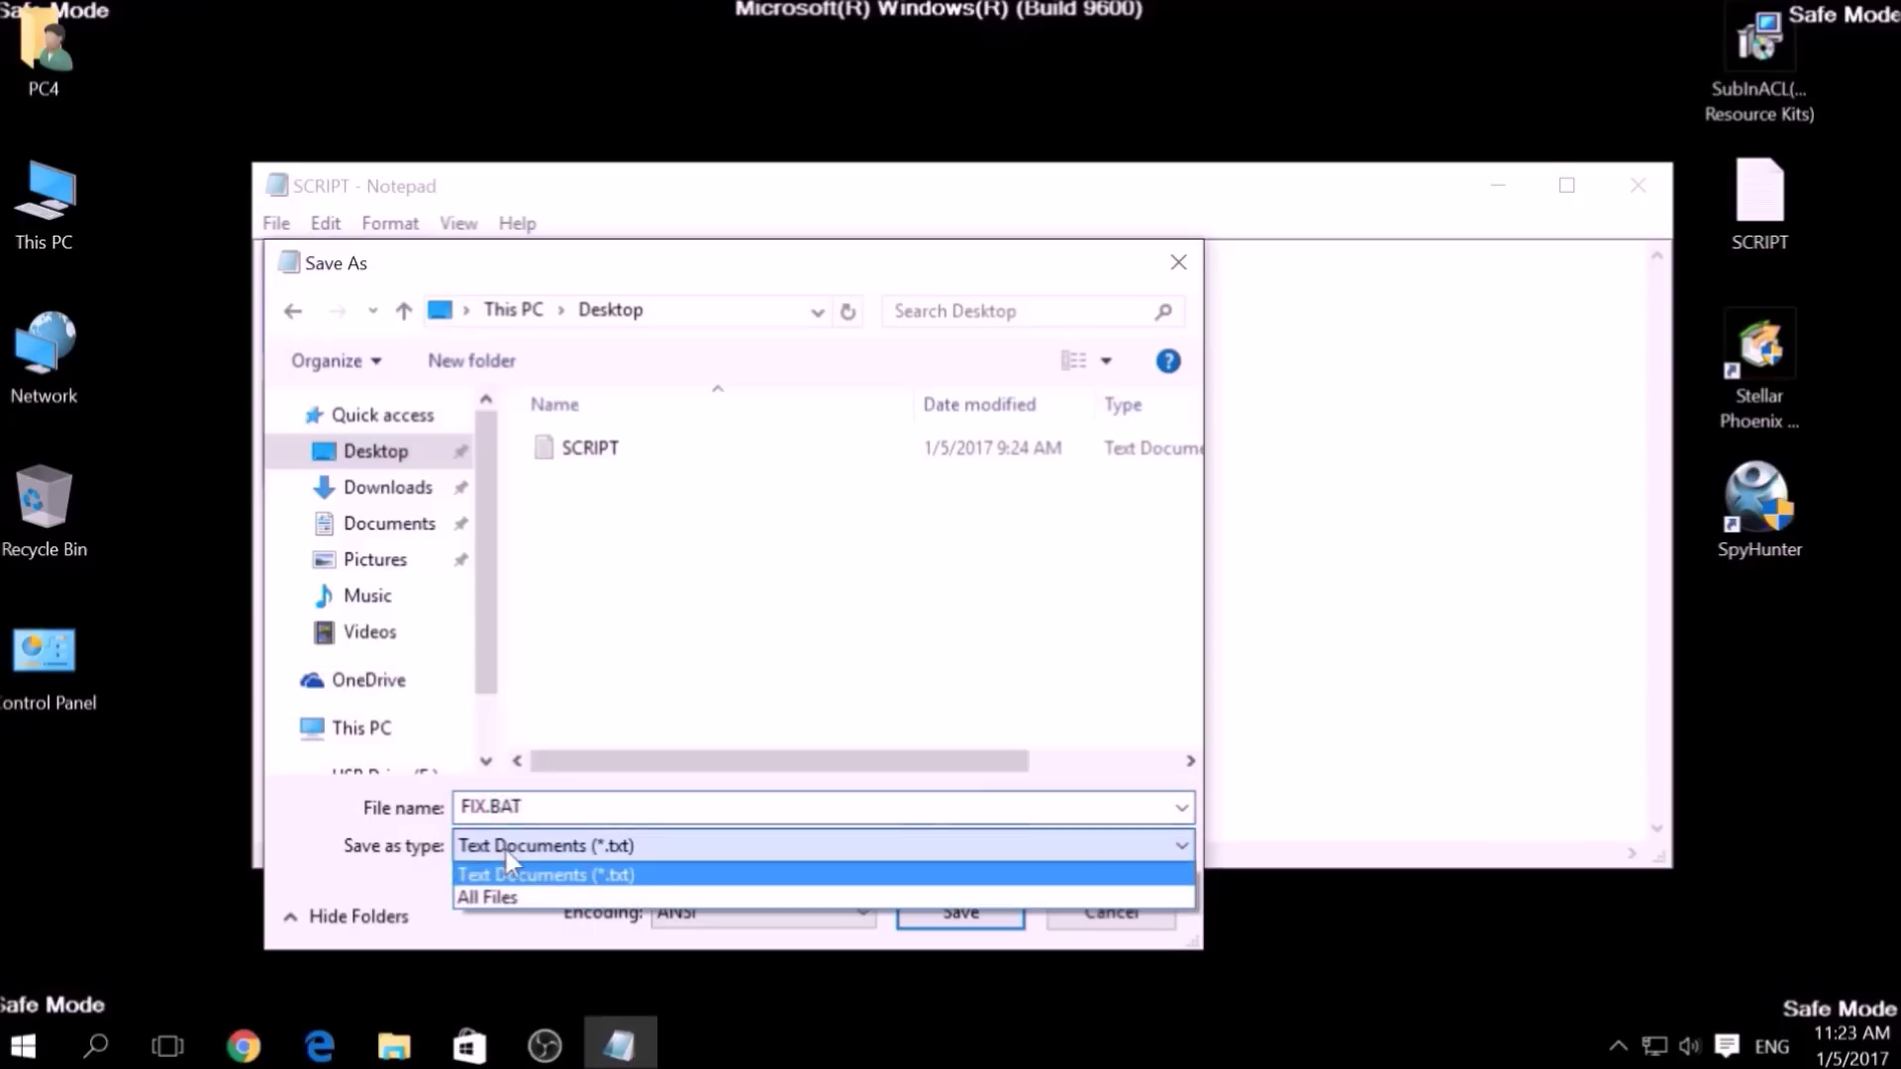
click(514, 901)
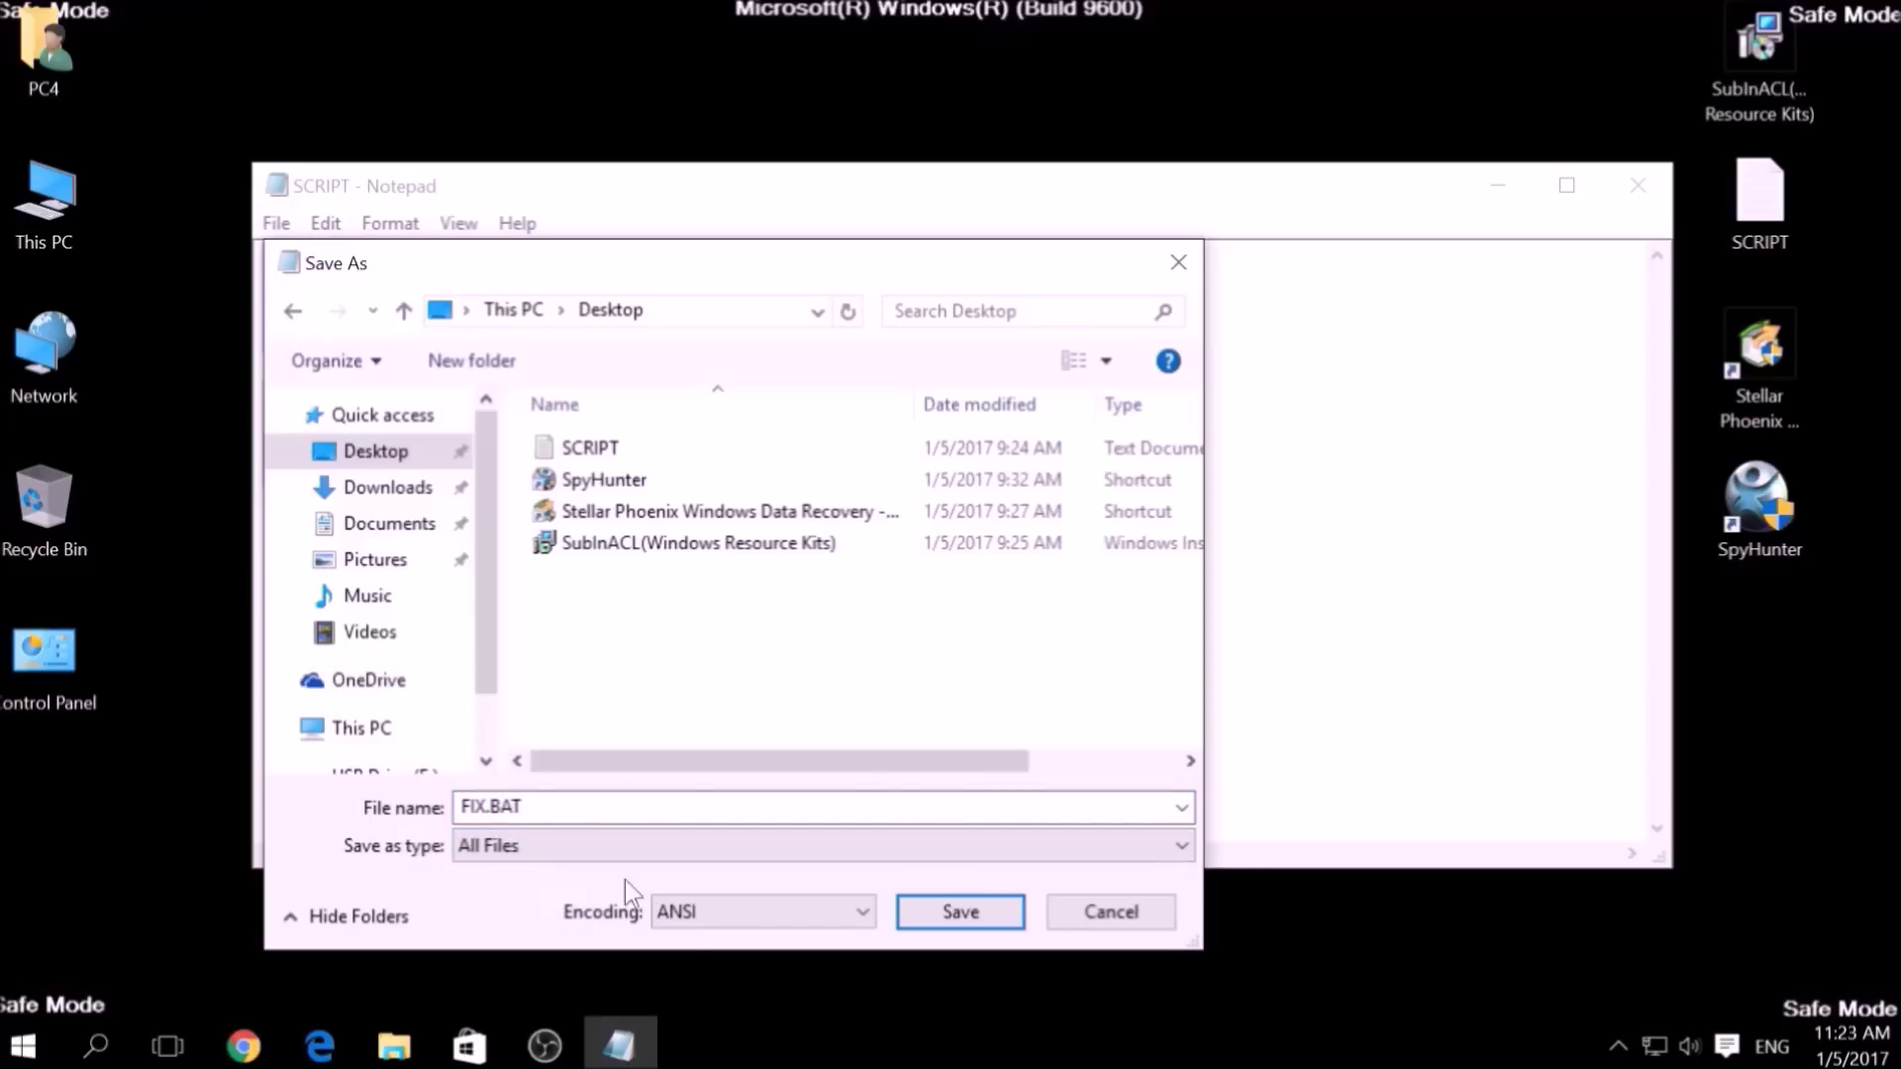
click(937, 903)
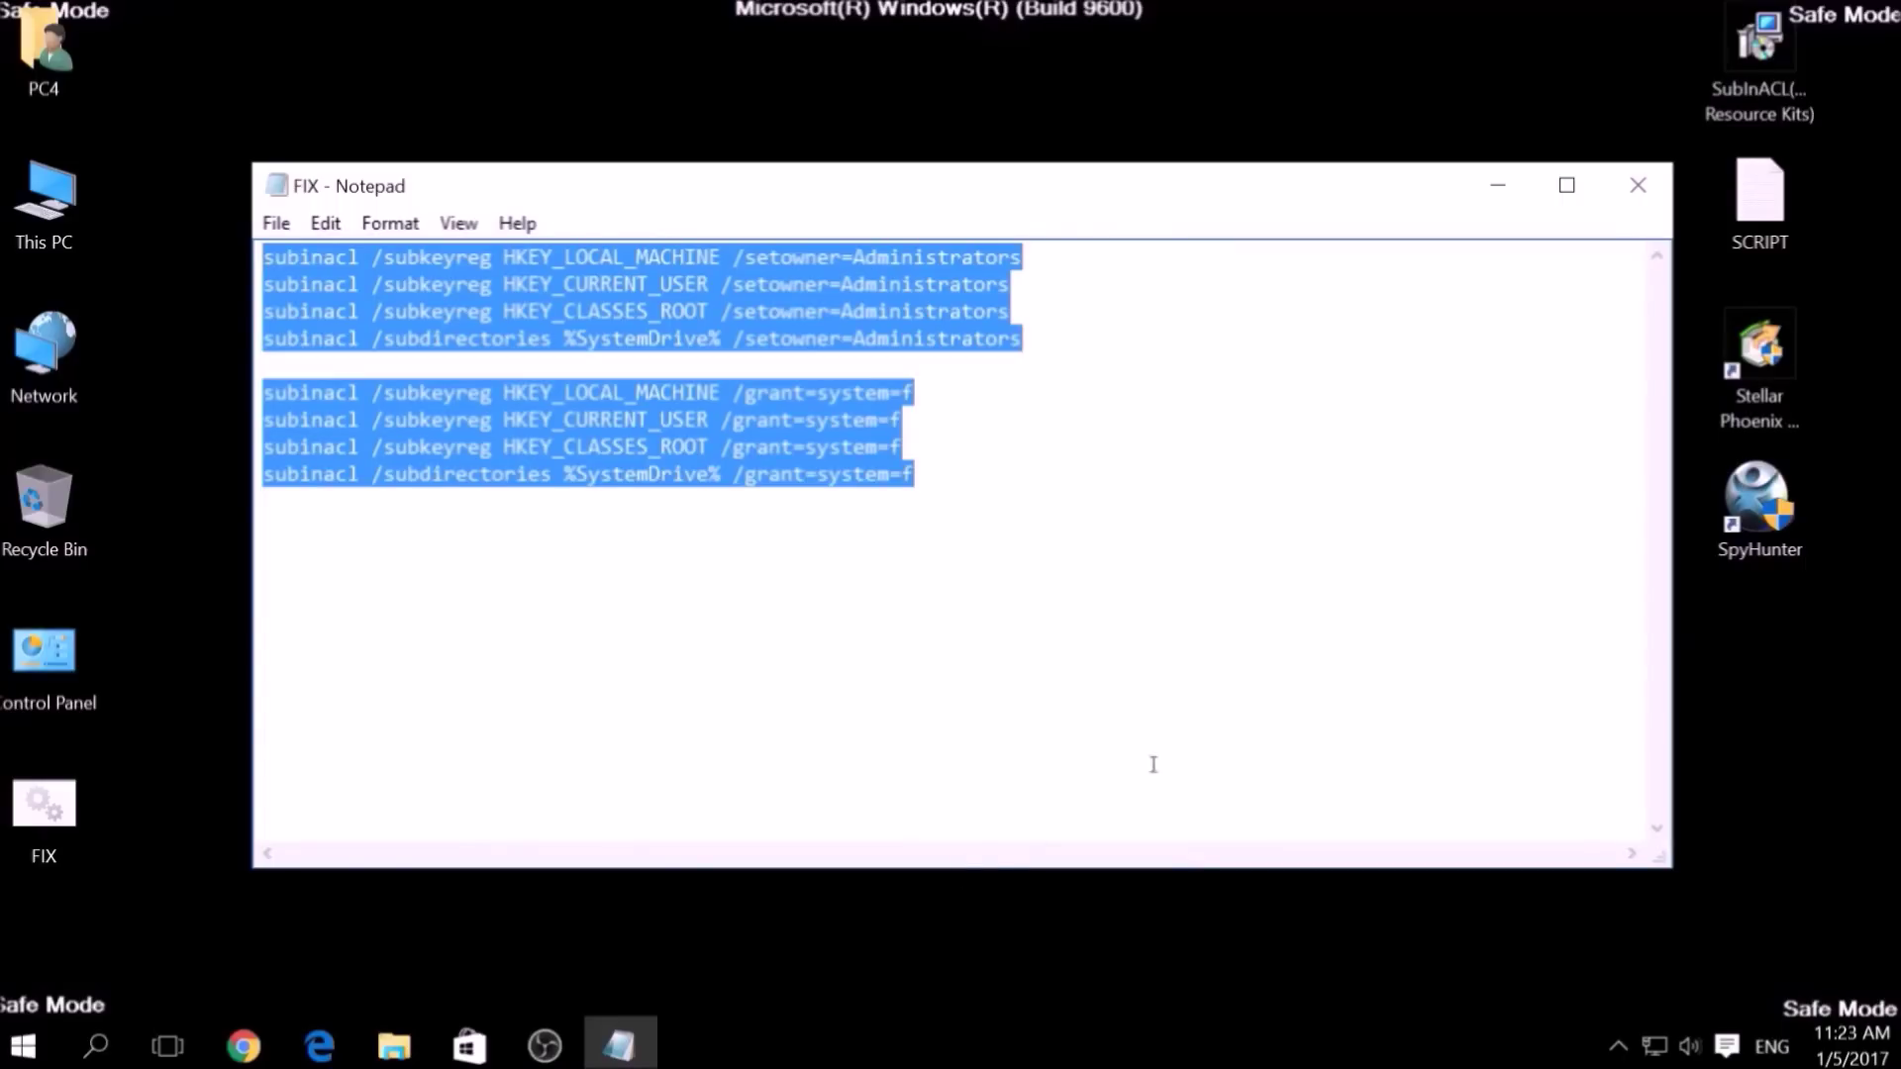
Close Notepad and copy the FIX.BAT file from the desktop.
click(1637, 188)
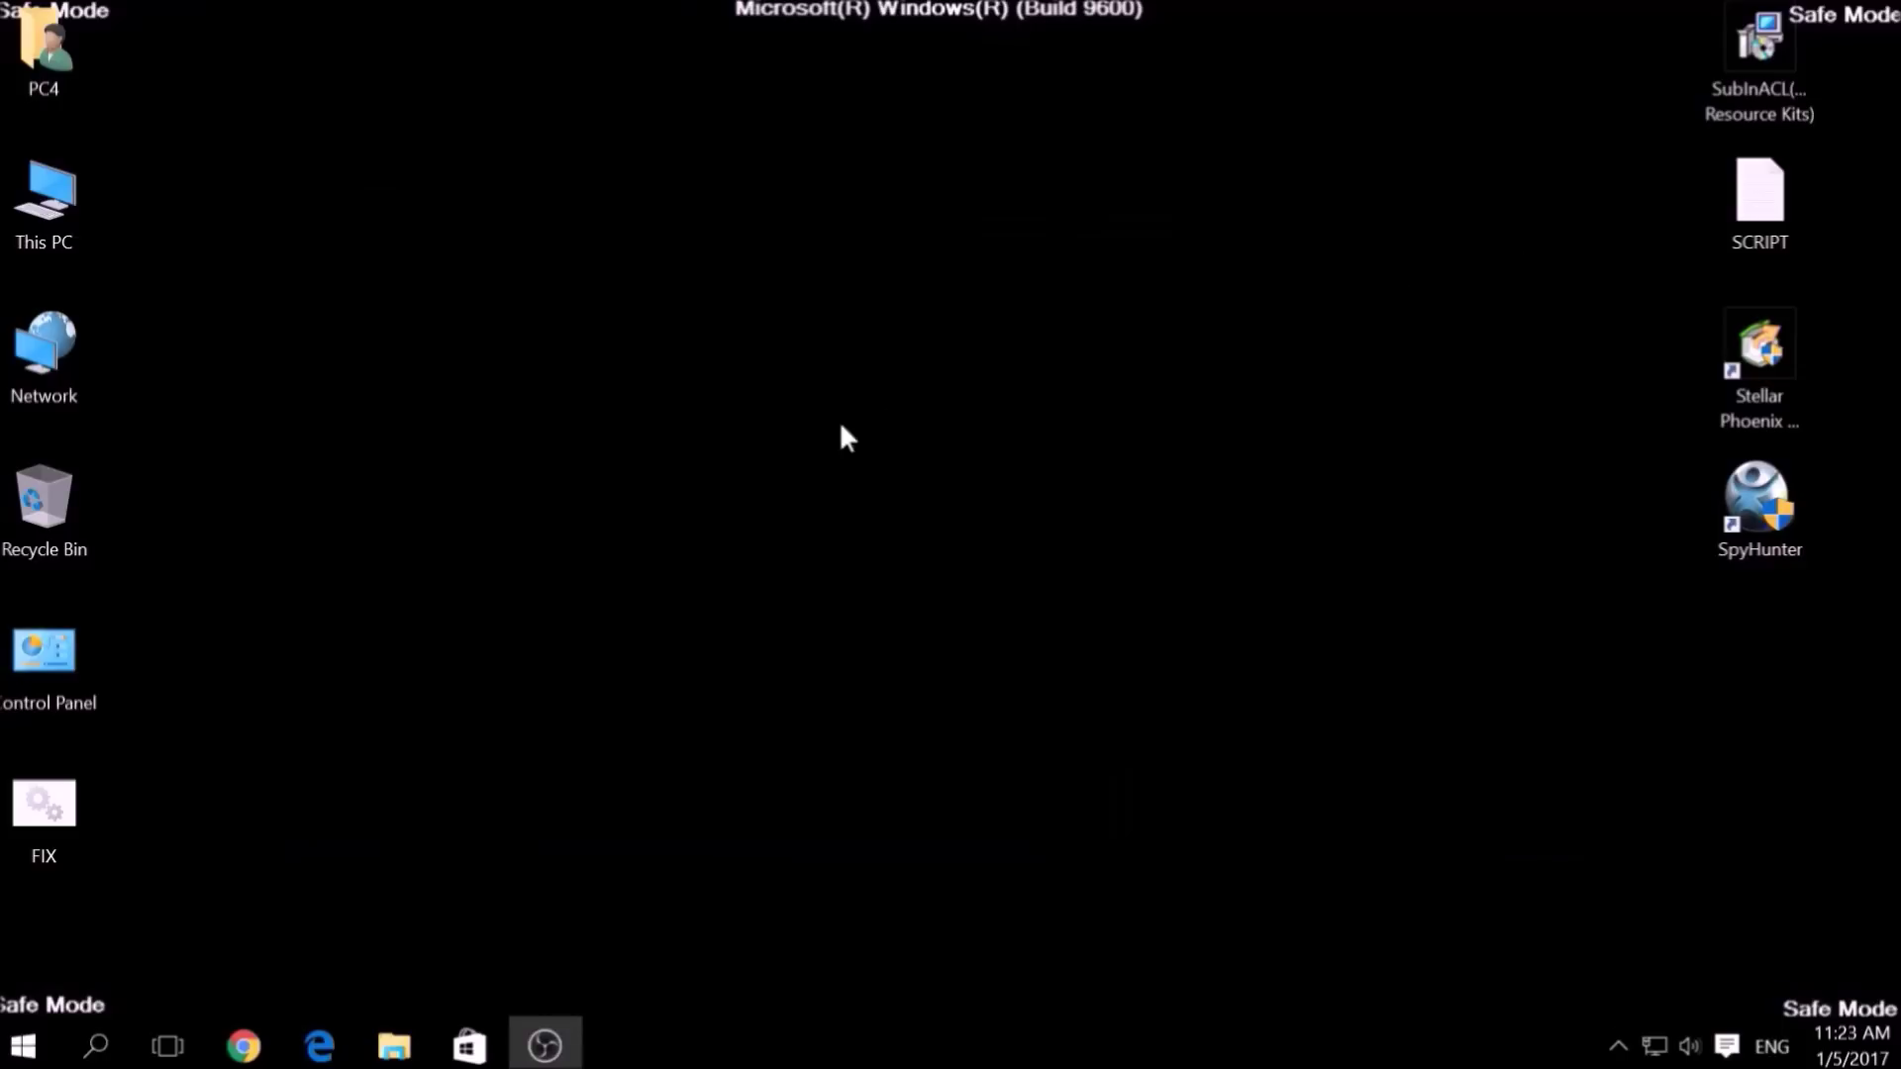
click(57, 793)
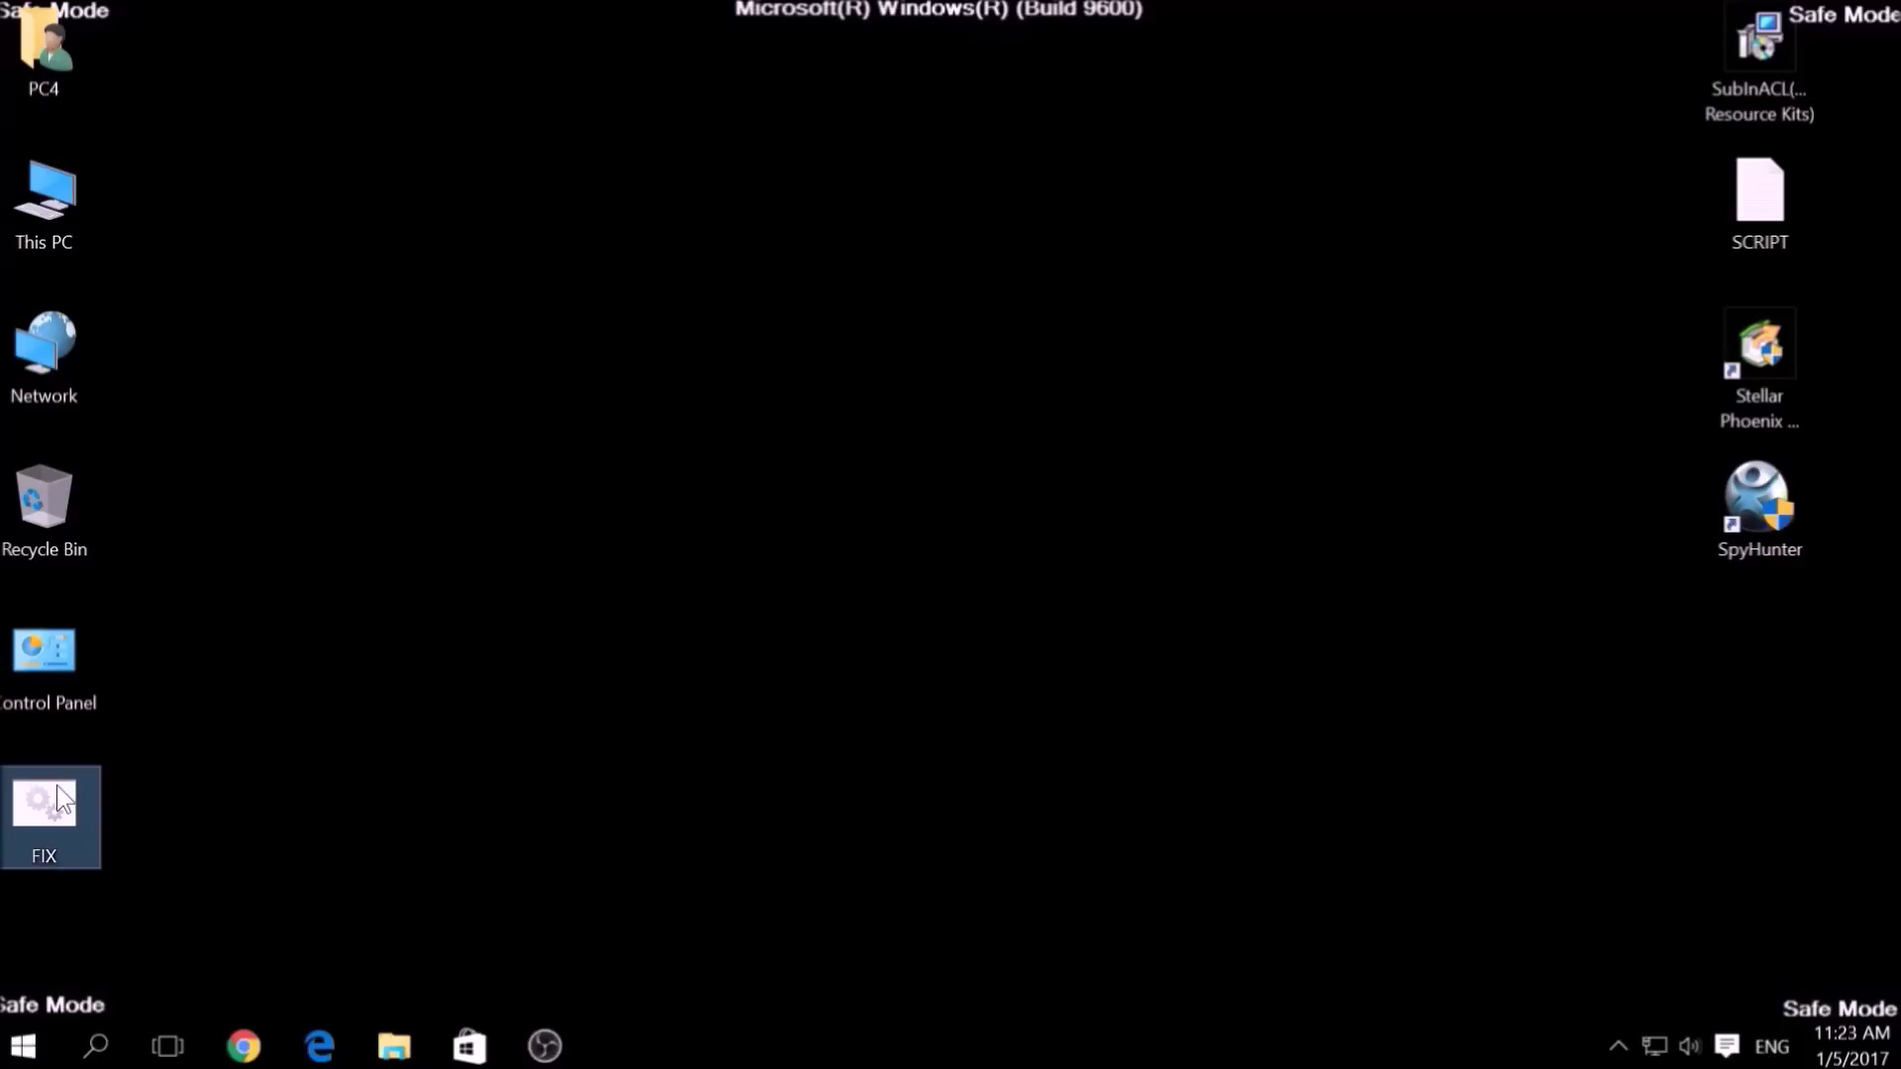
right_click(57, 788)
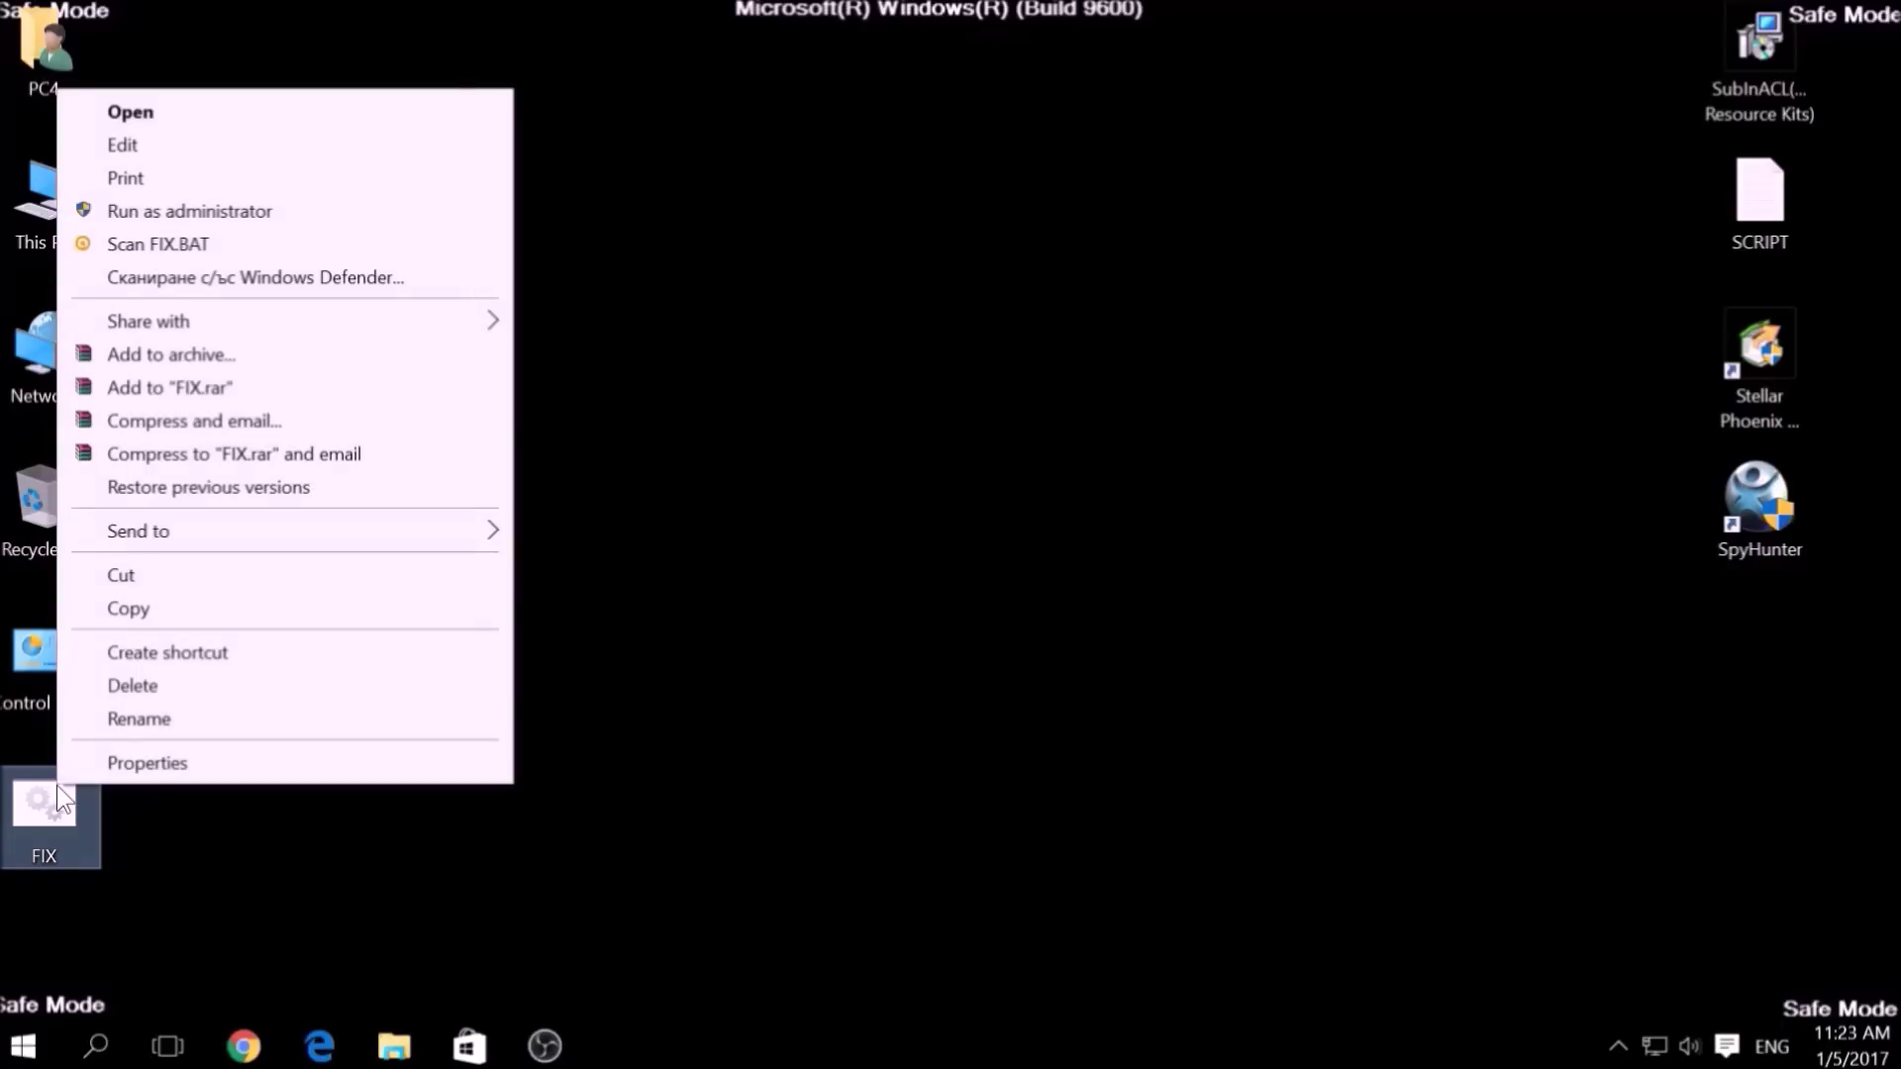
click(145, 614)
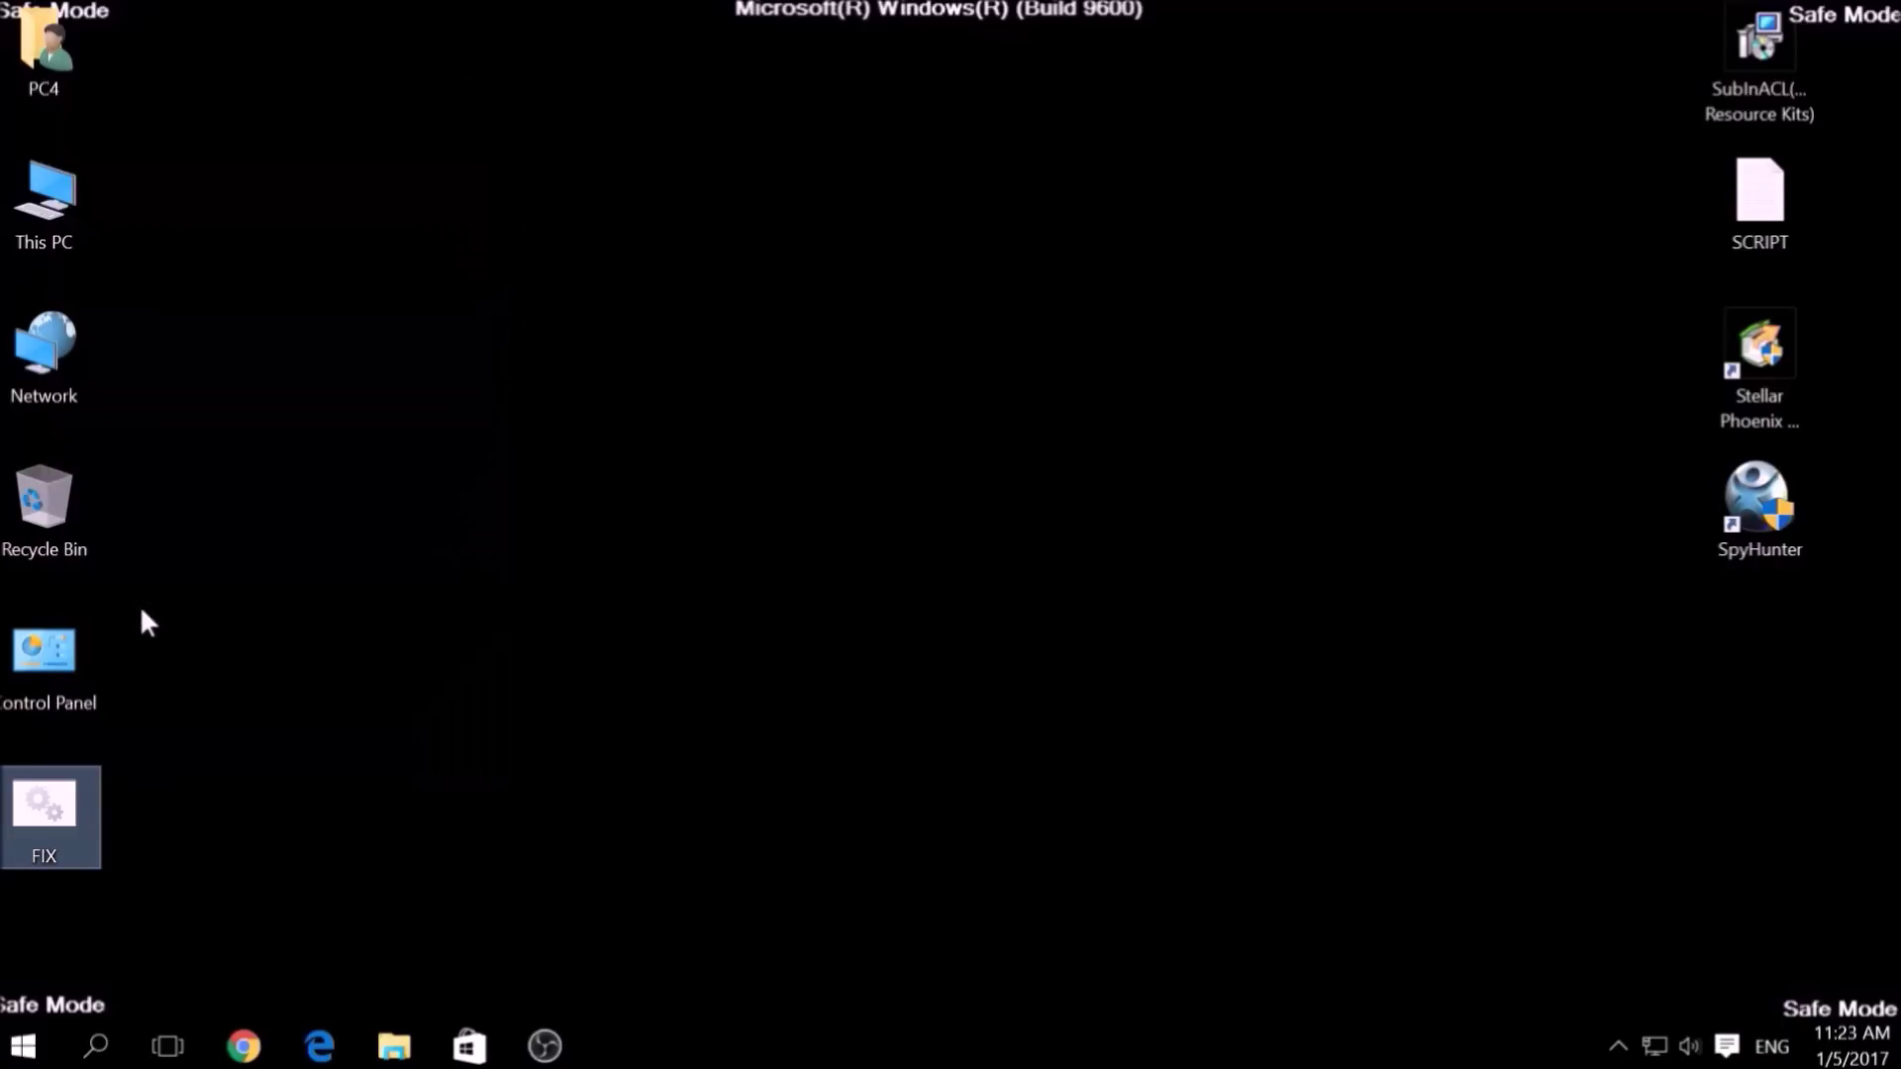
Paste FIX.BAT into C:\Program Files (x86)\Windows Resource Kits\Tools with admin permission, then close Explorer.
double_click(73, 206)
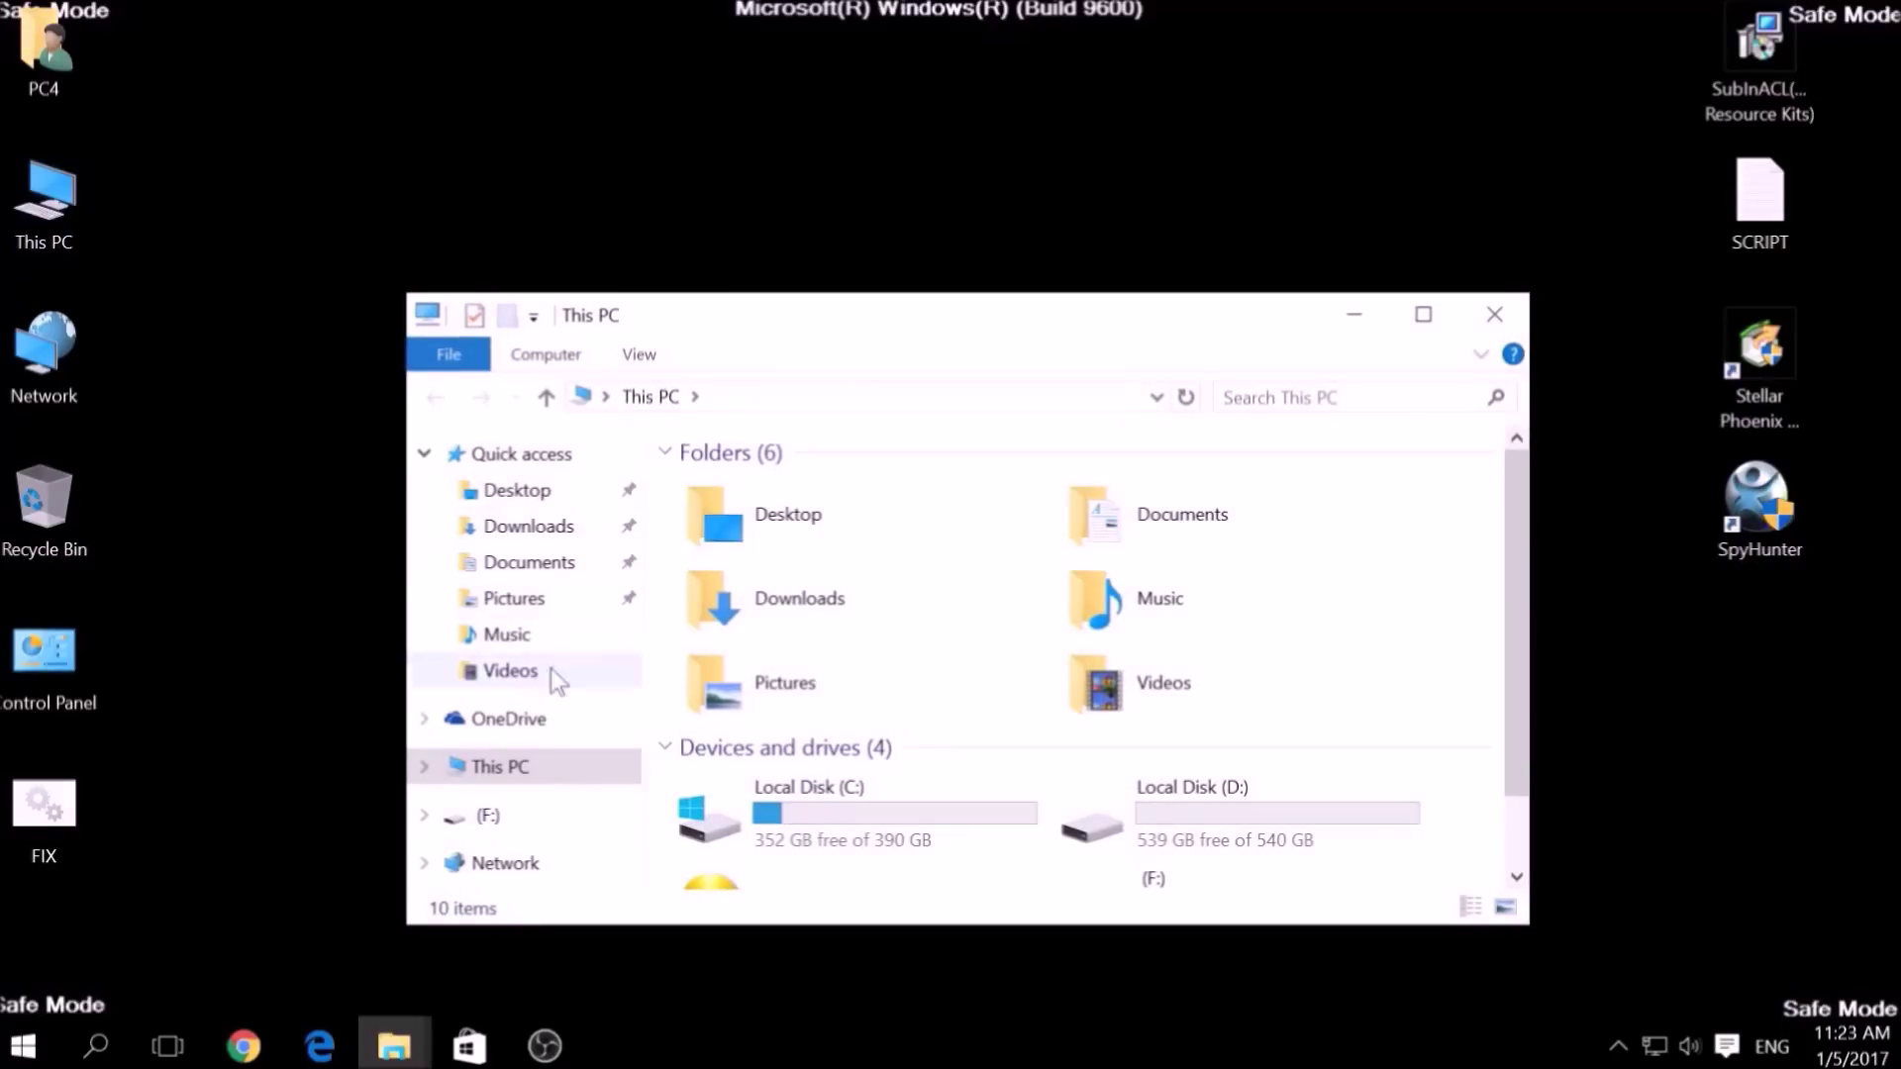
double_click(709, 807)
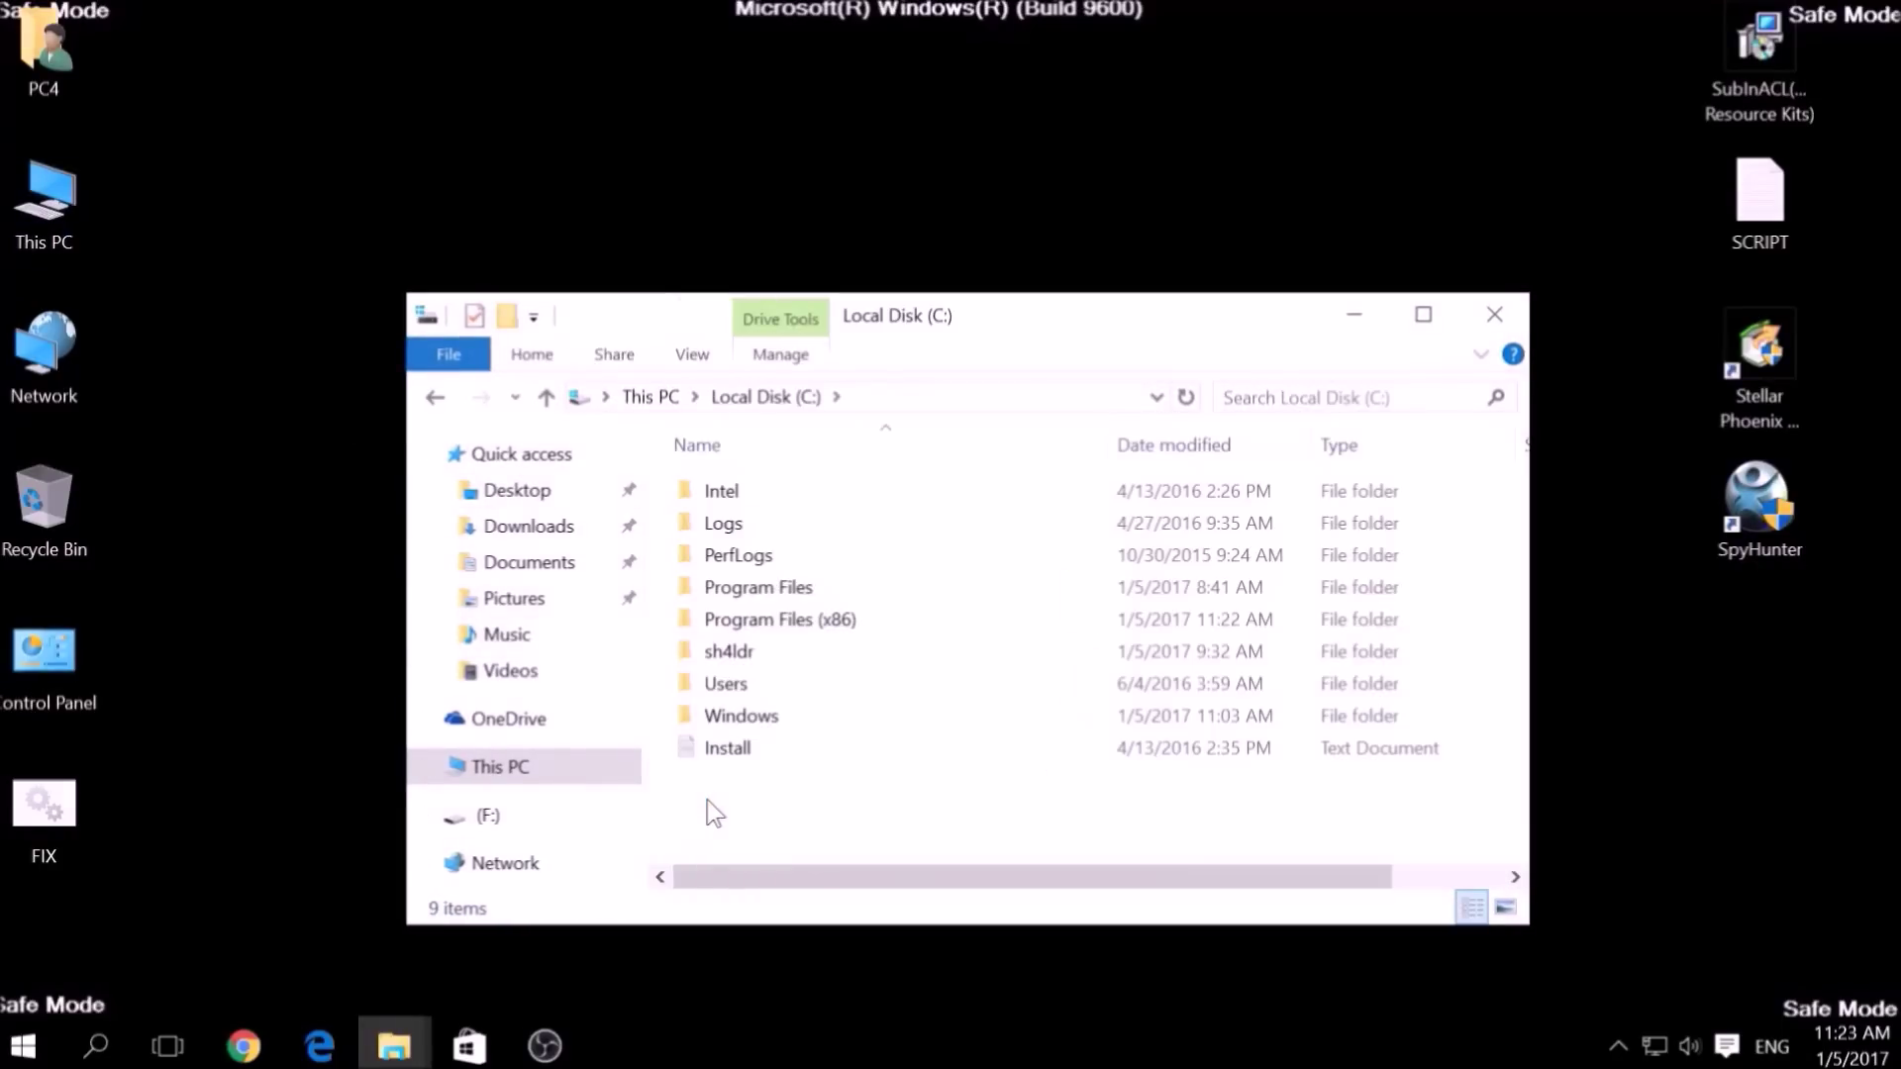
double_click(759, 624)
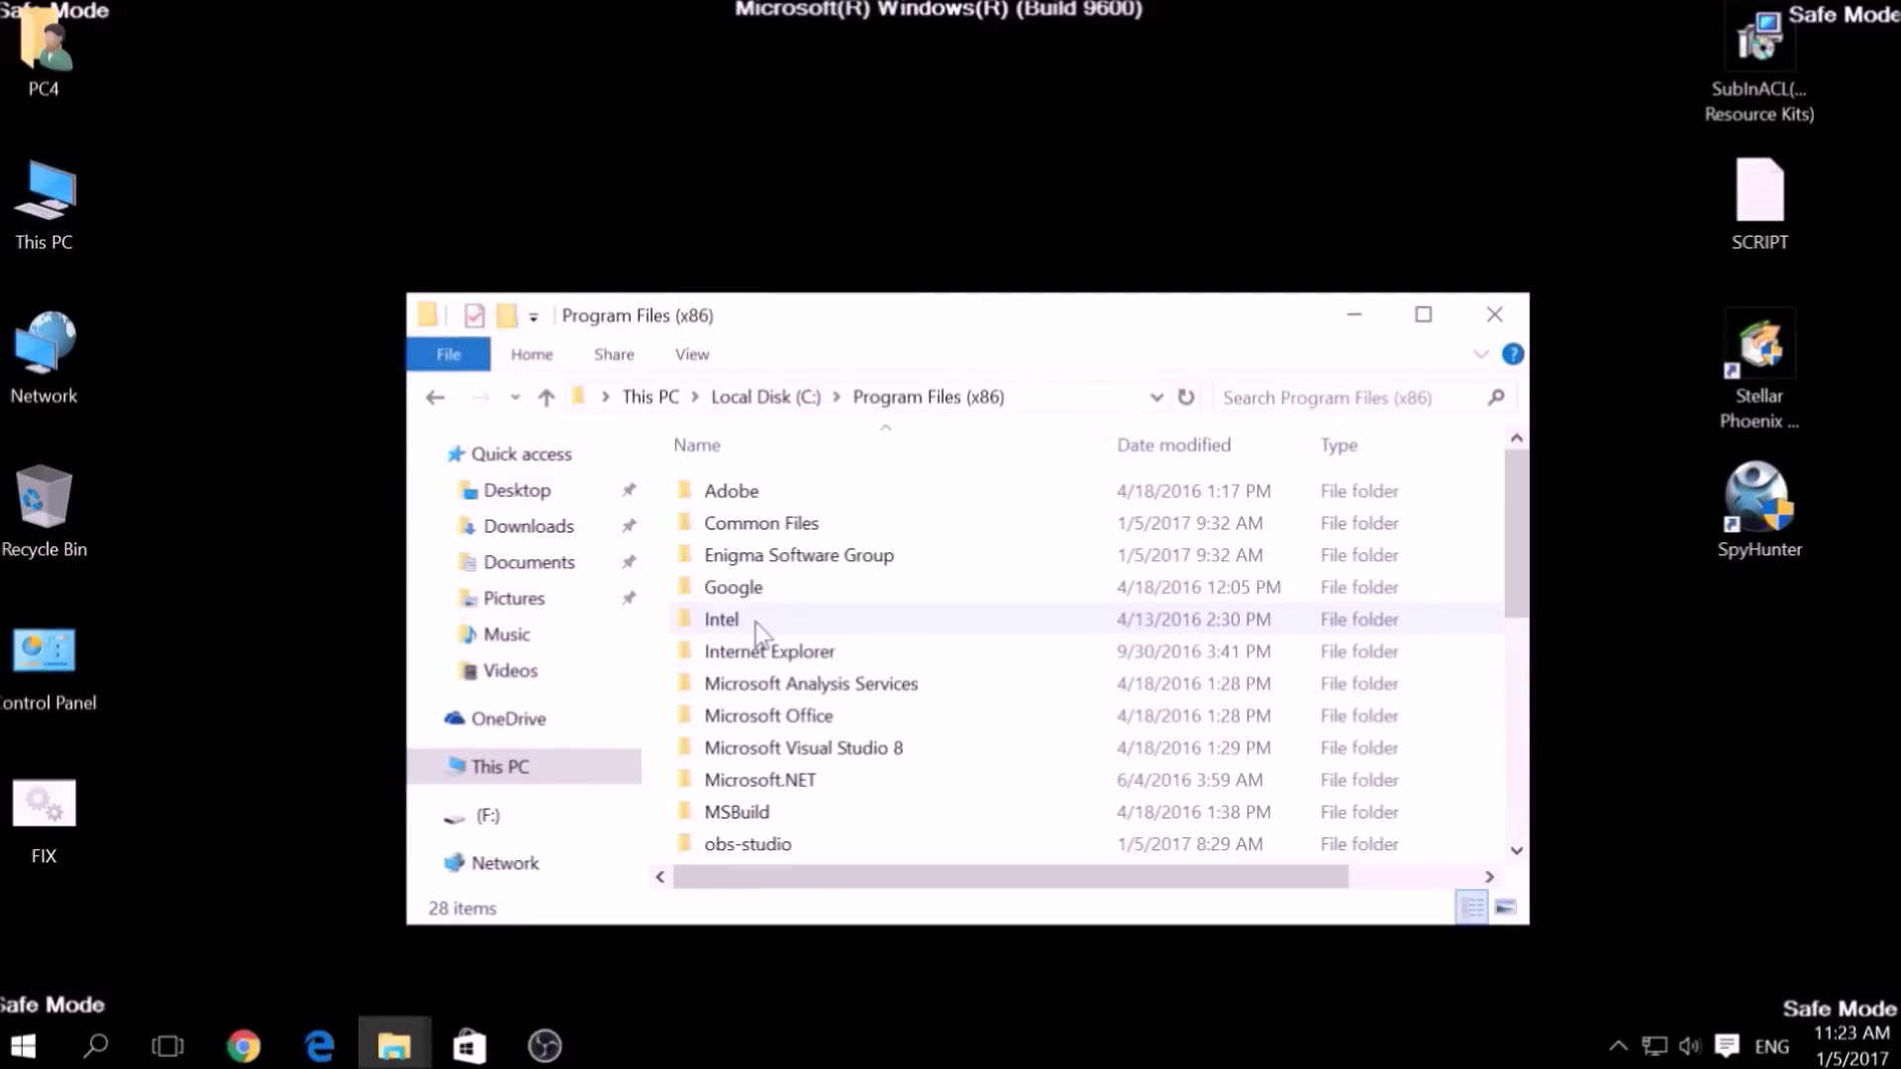
click(754, 622)
key(w)
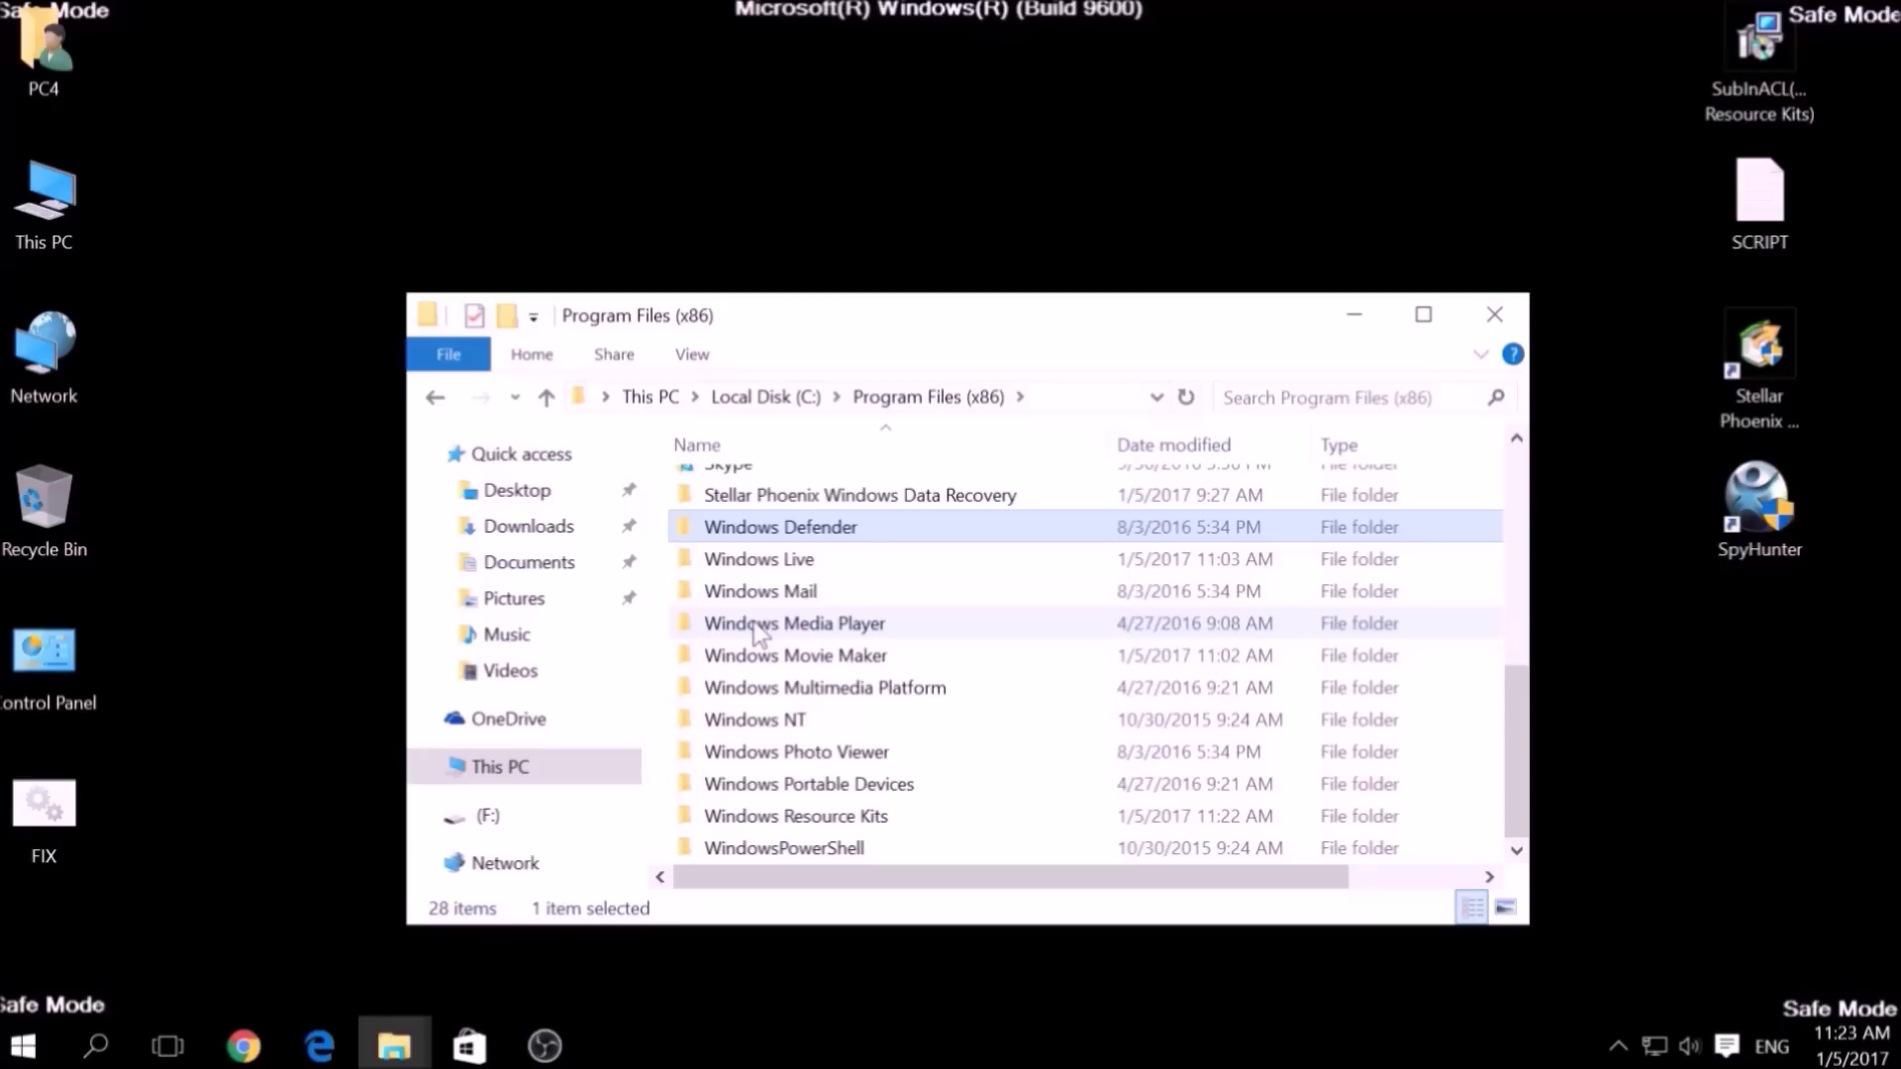
double_click(780, 816)
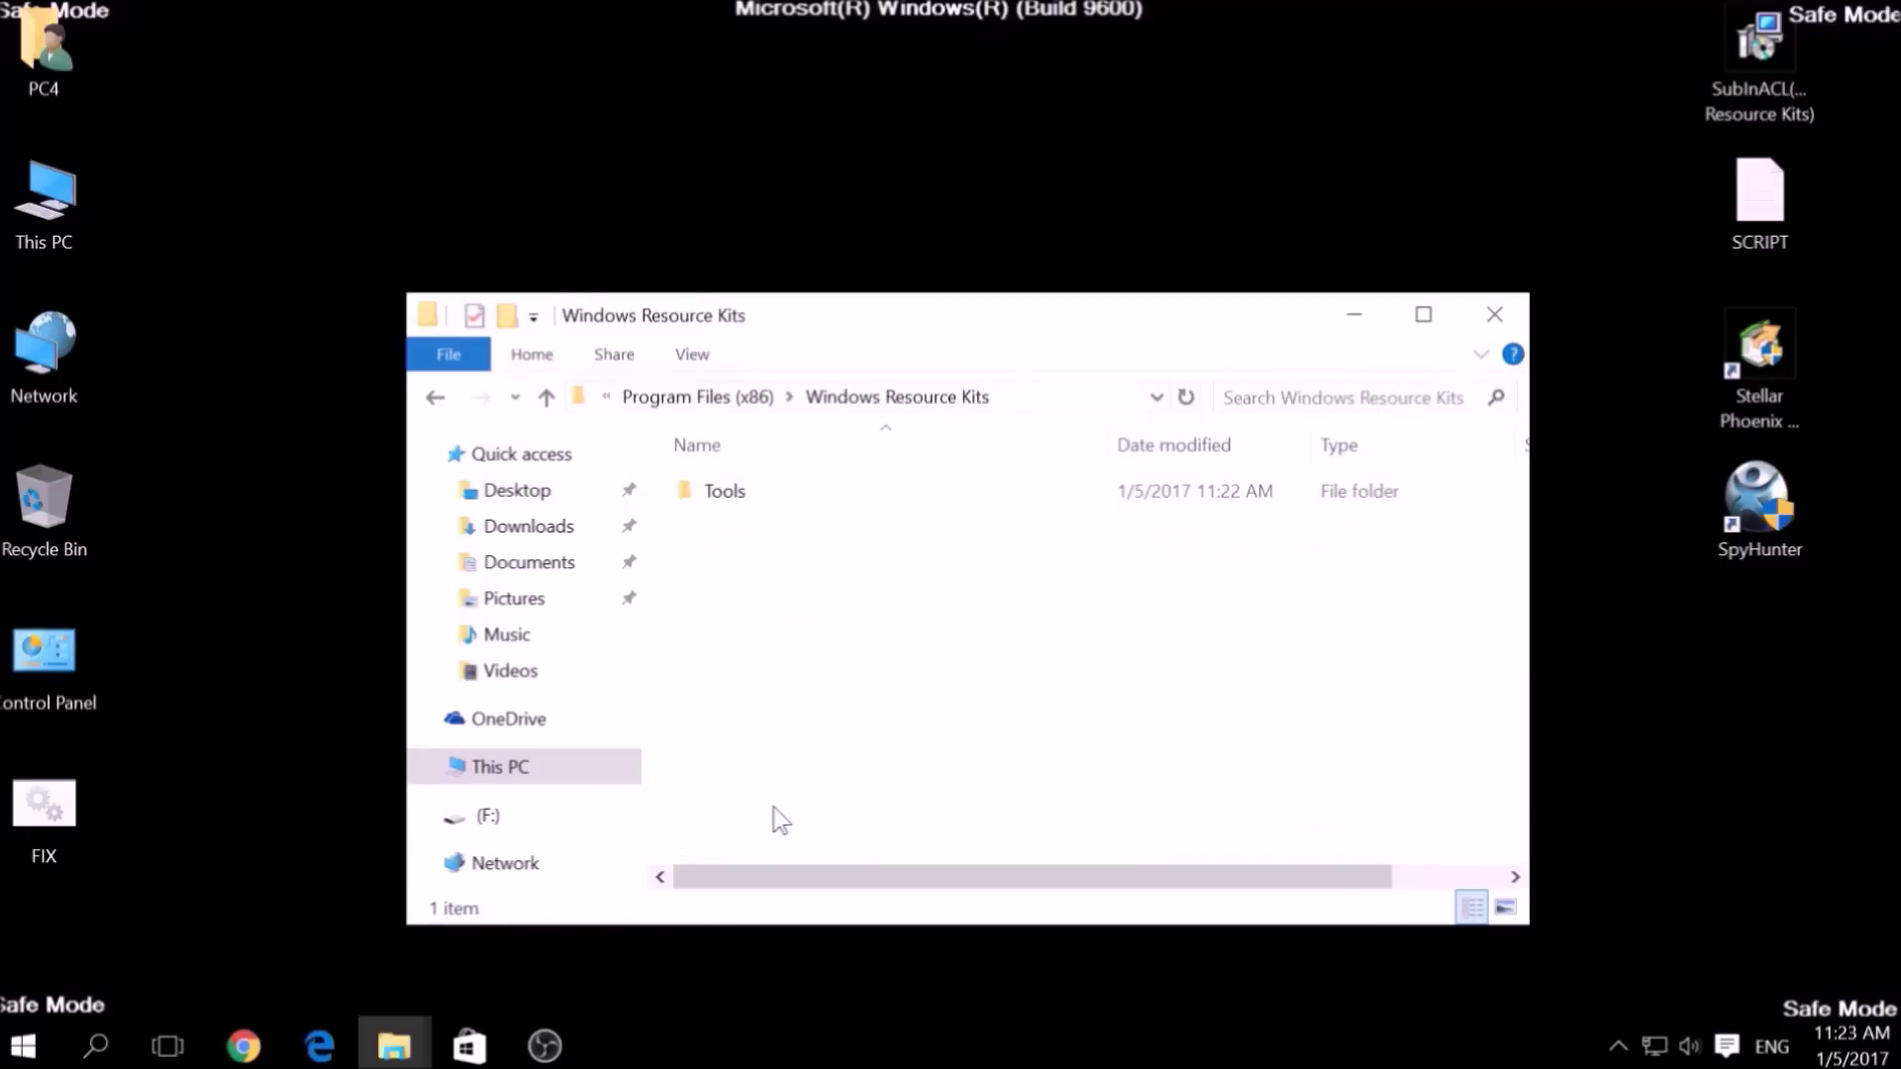
double_click(711, 495)
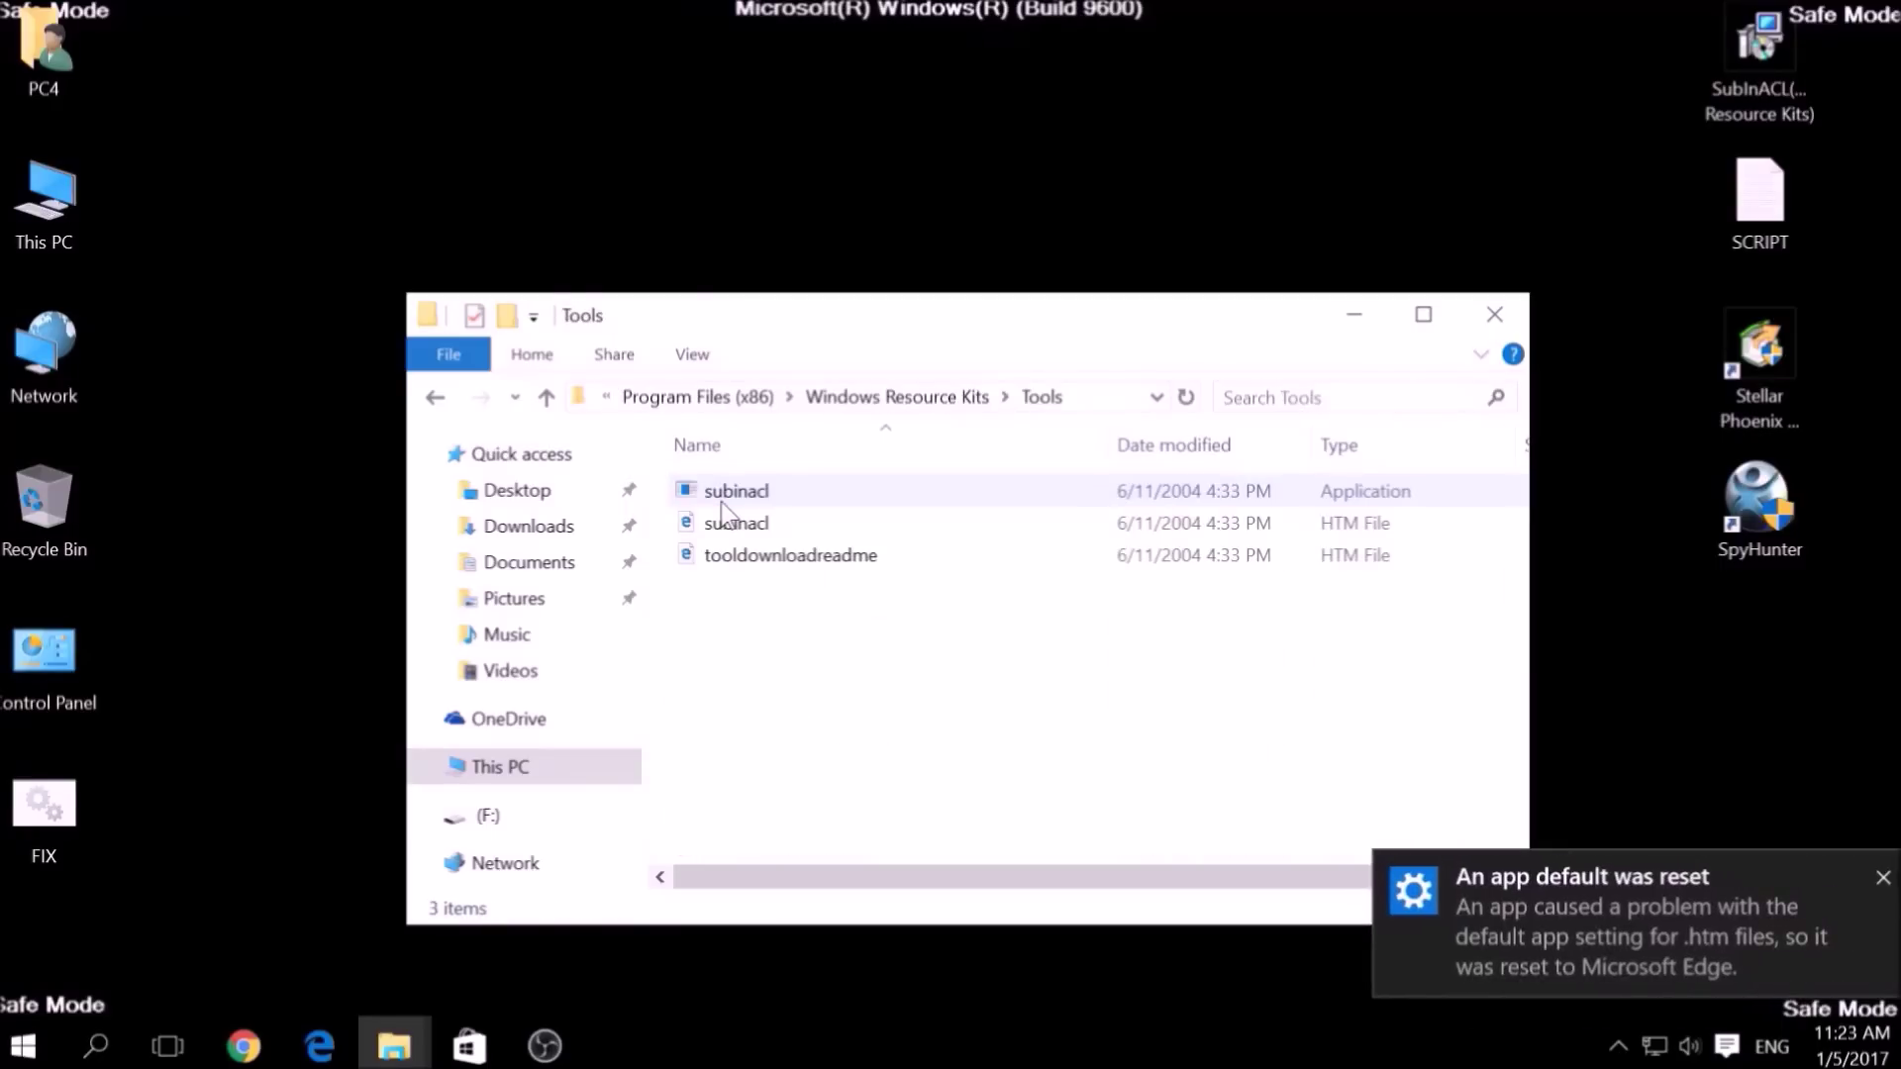
right_click(718, 617)
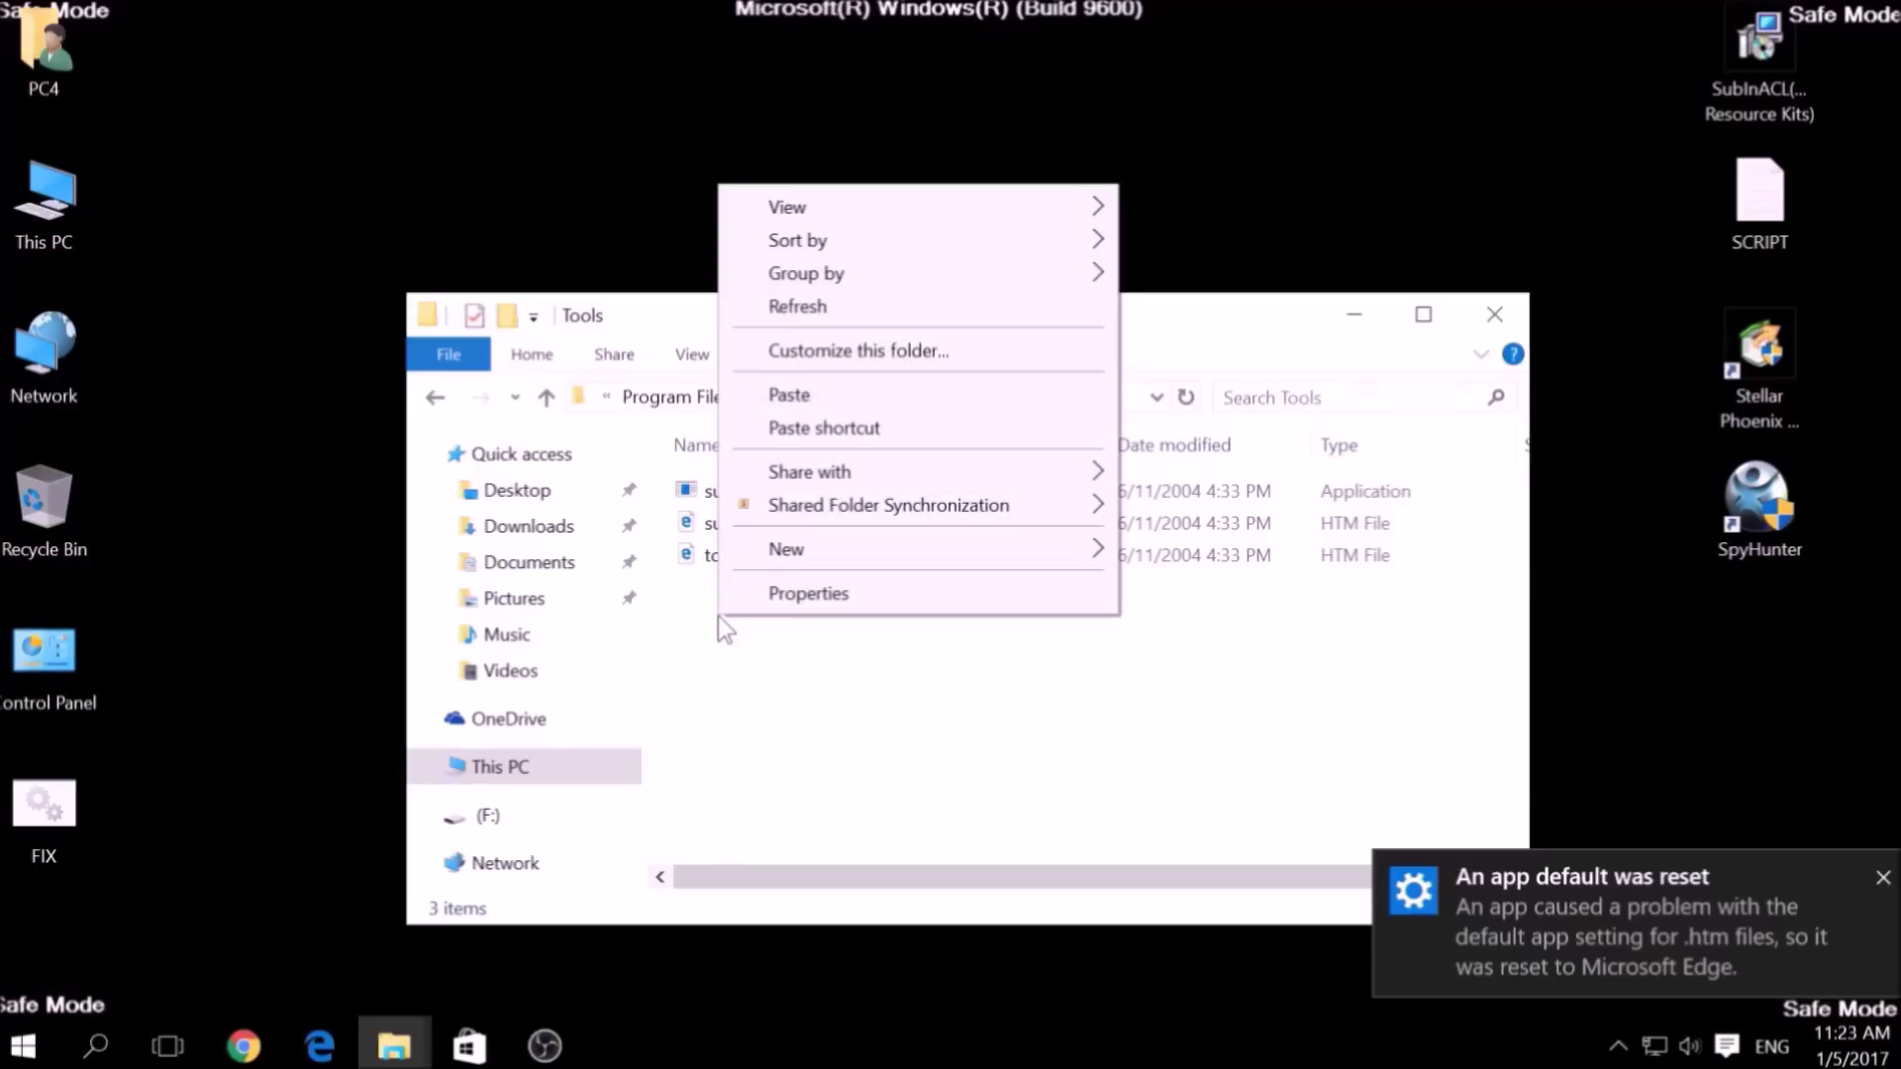
click(776, 398)
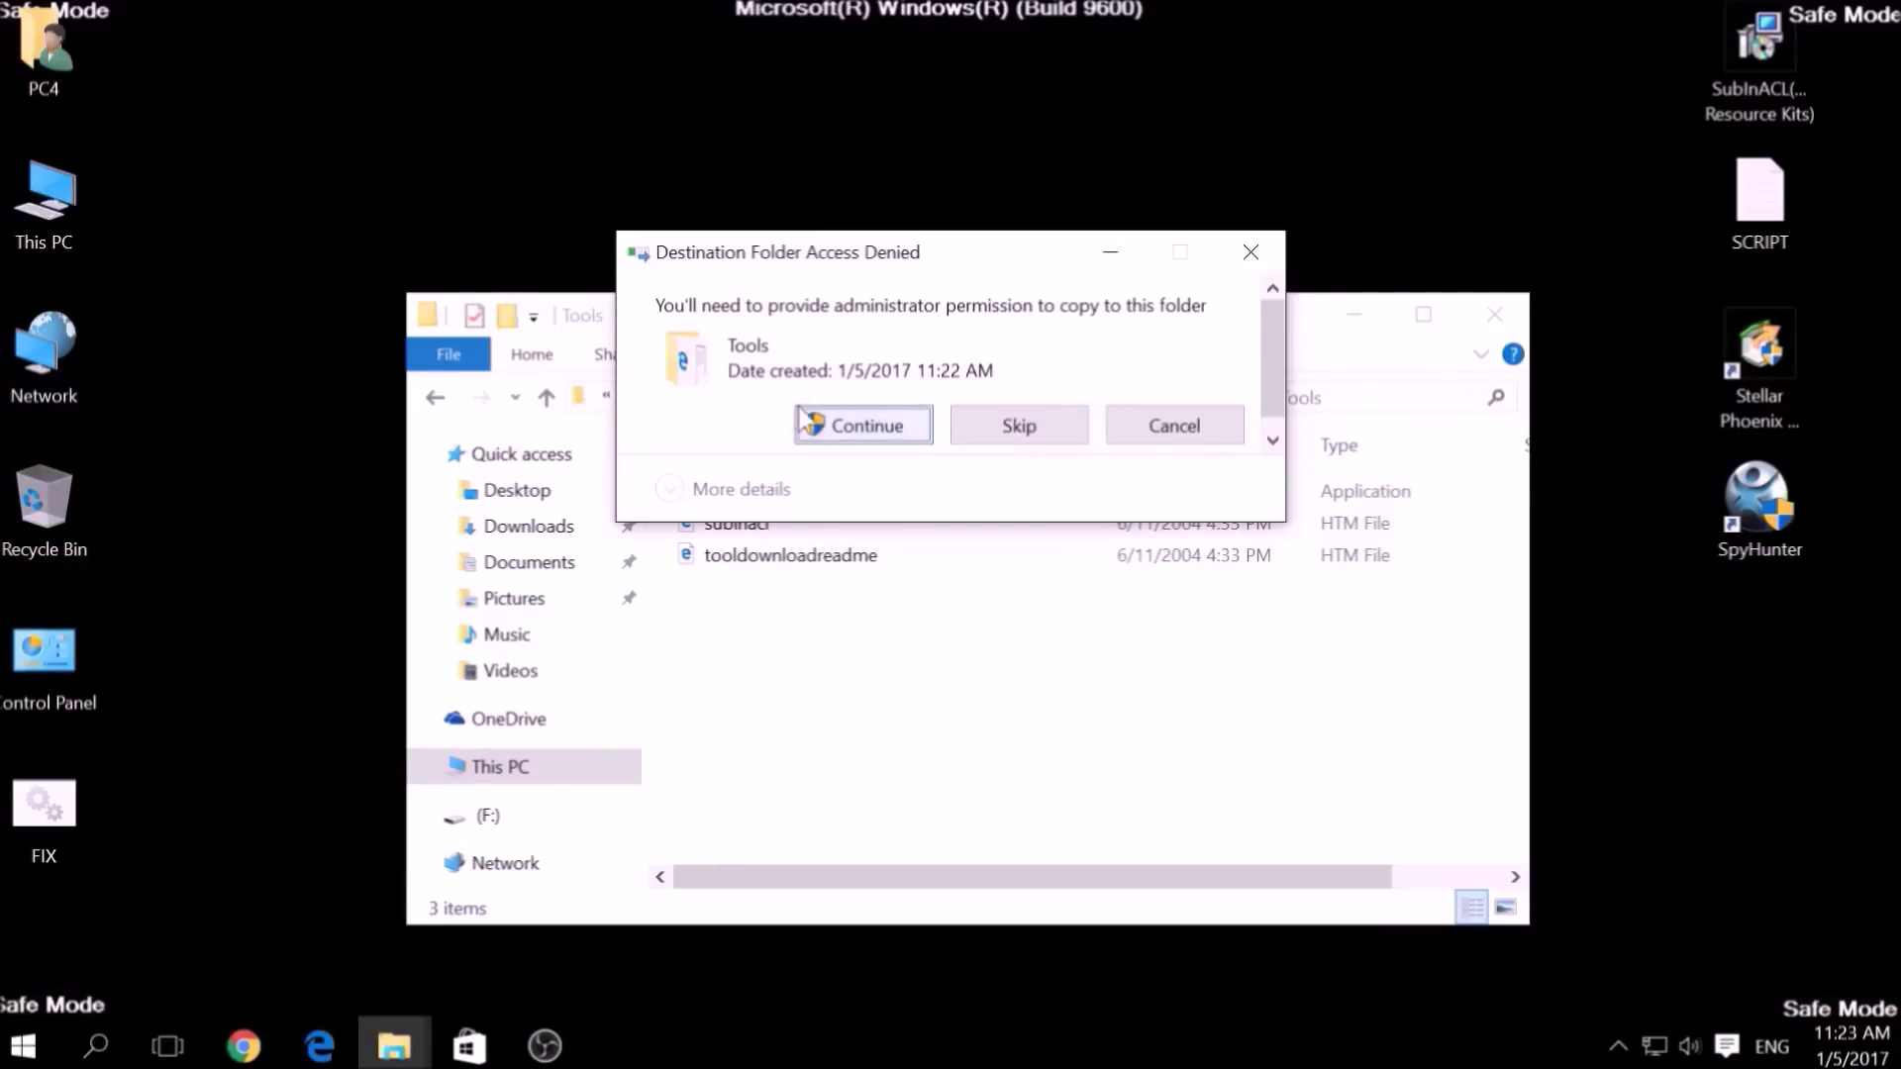
click(835, 424)
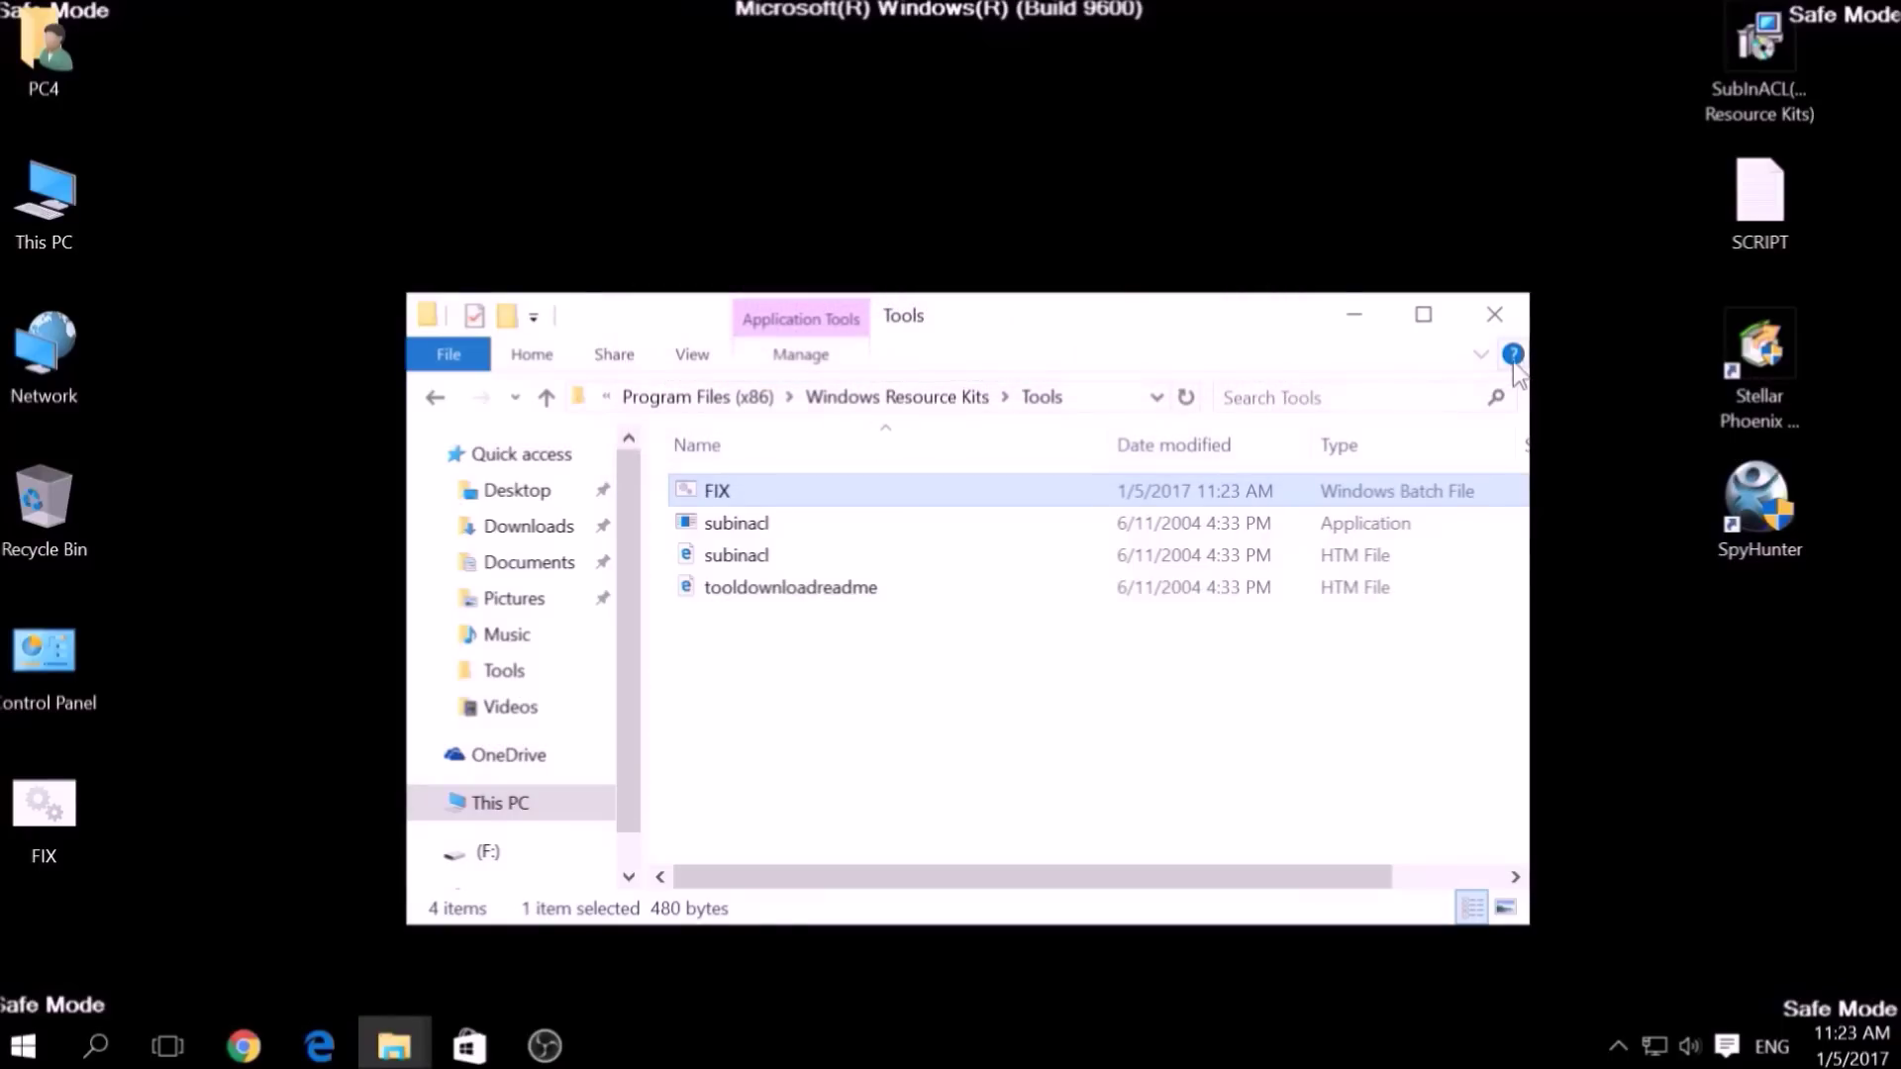
click(1497, 319)
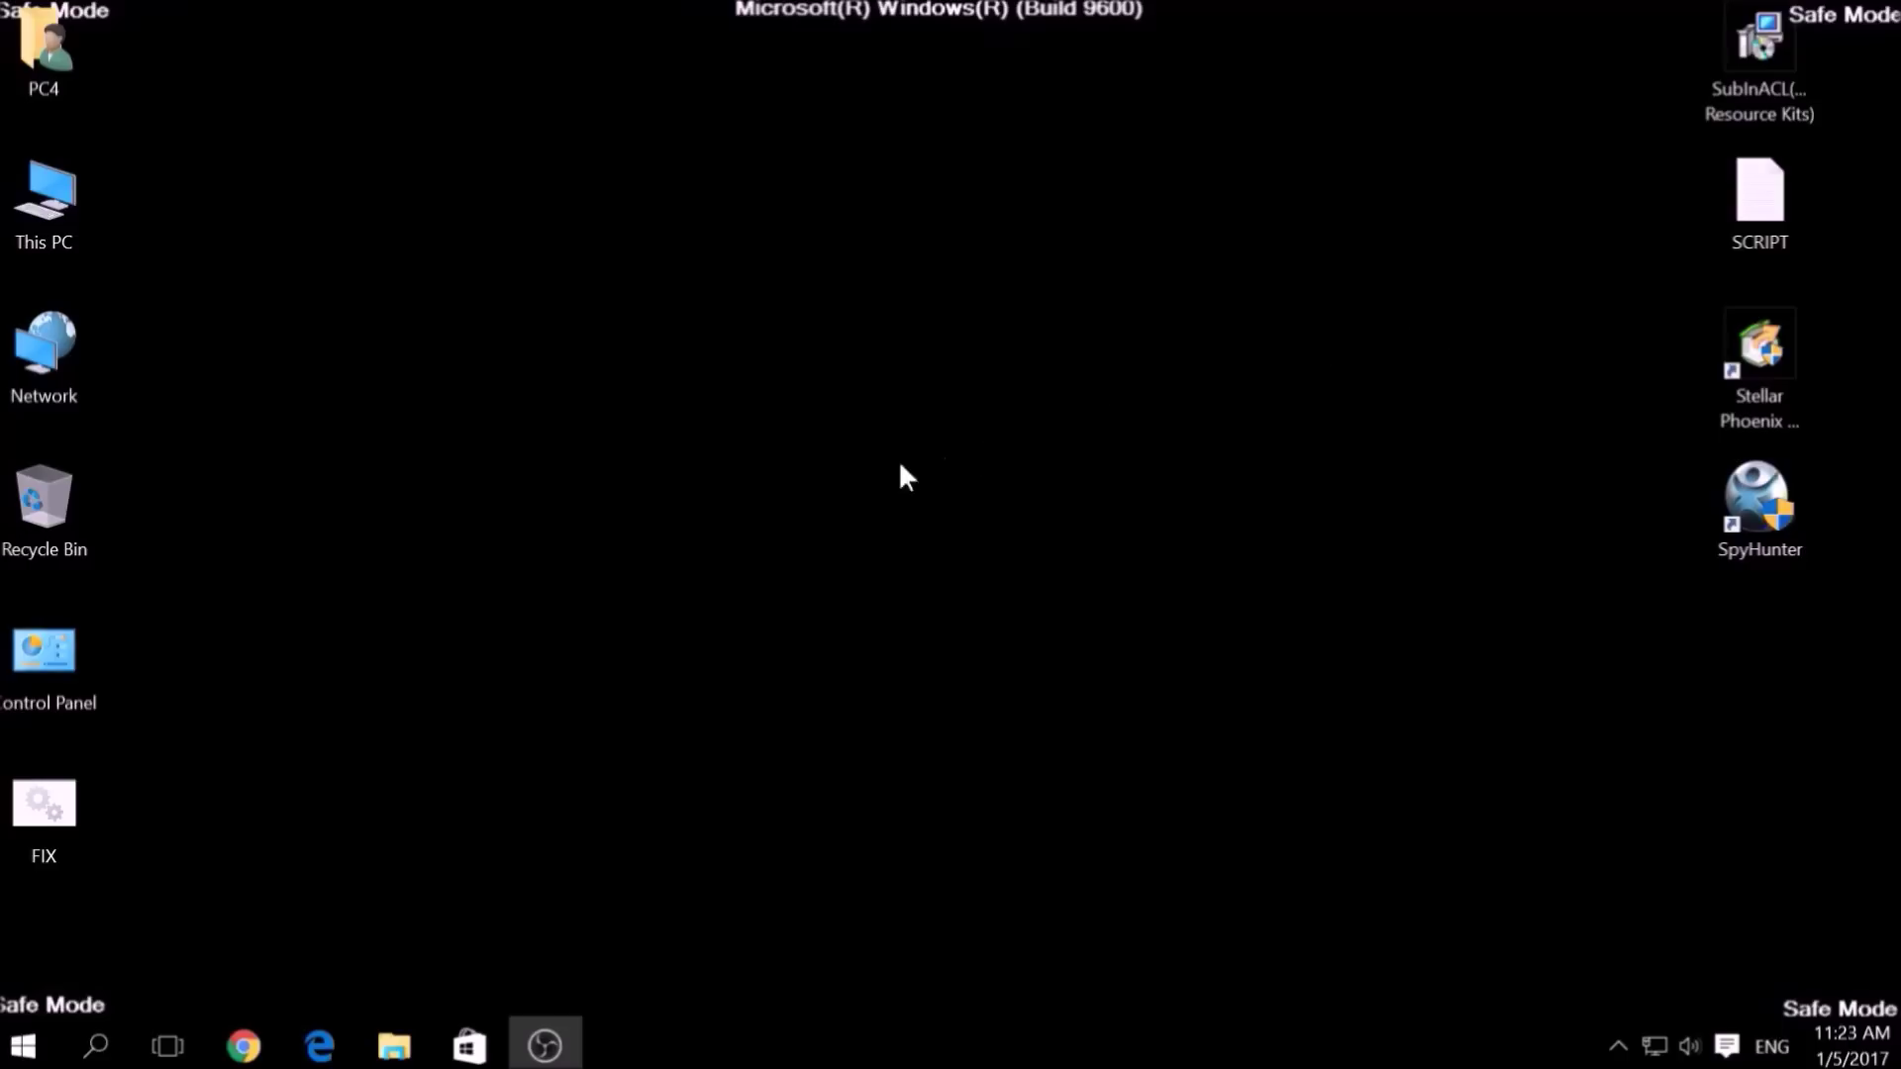
Start Command Prompt as administrator from a search for cmd.
click(91, 1047)
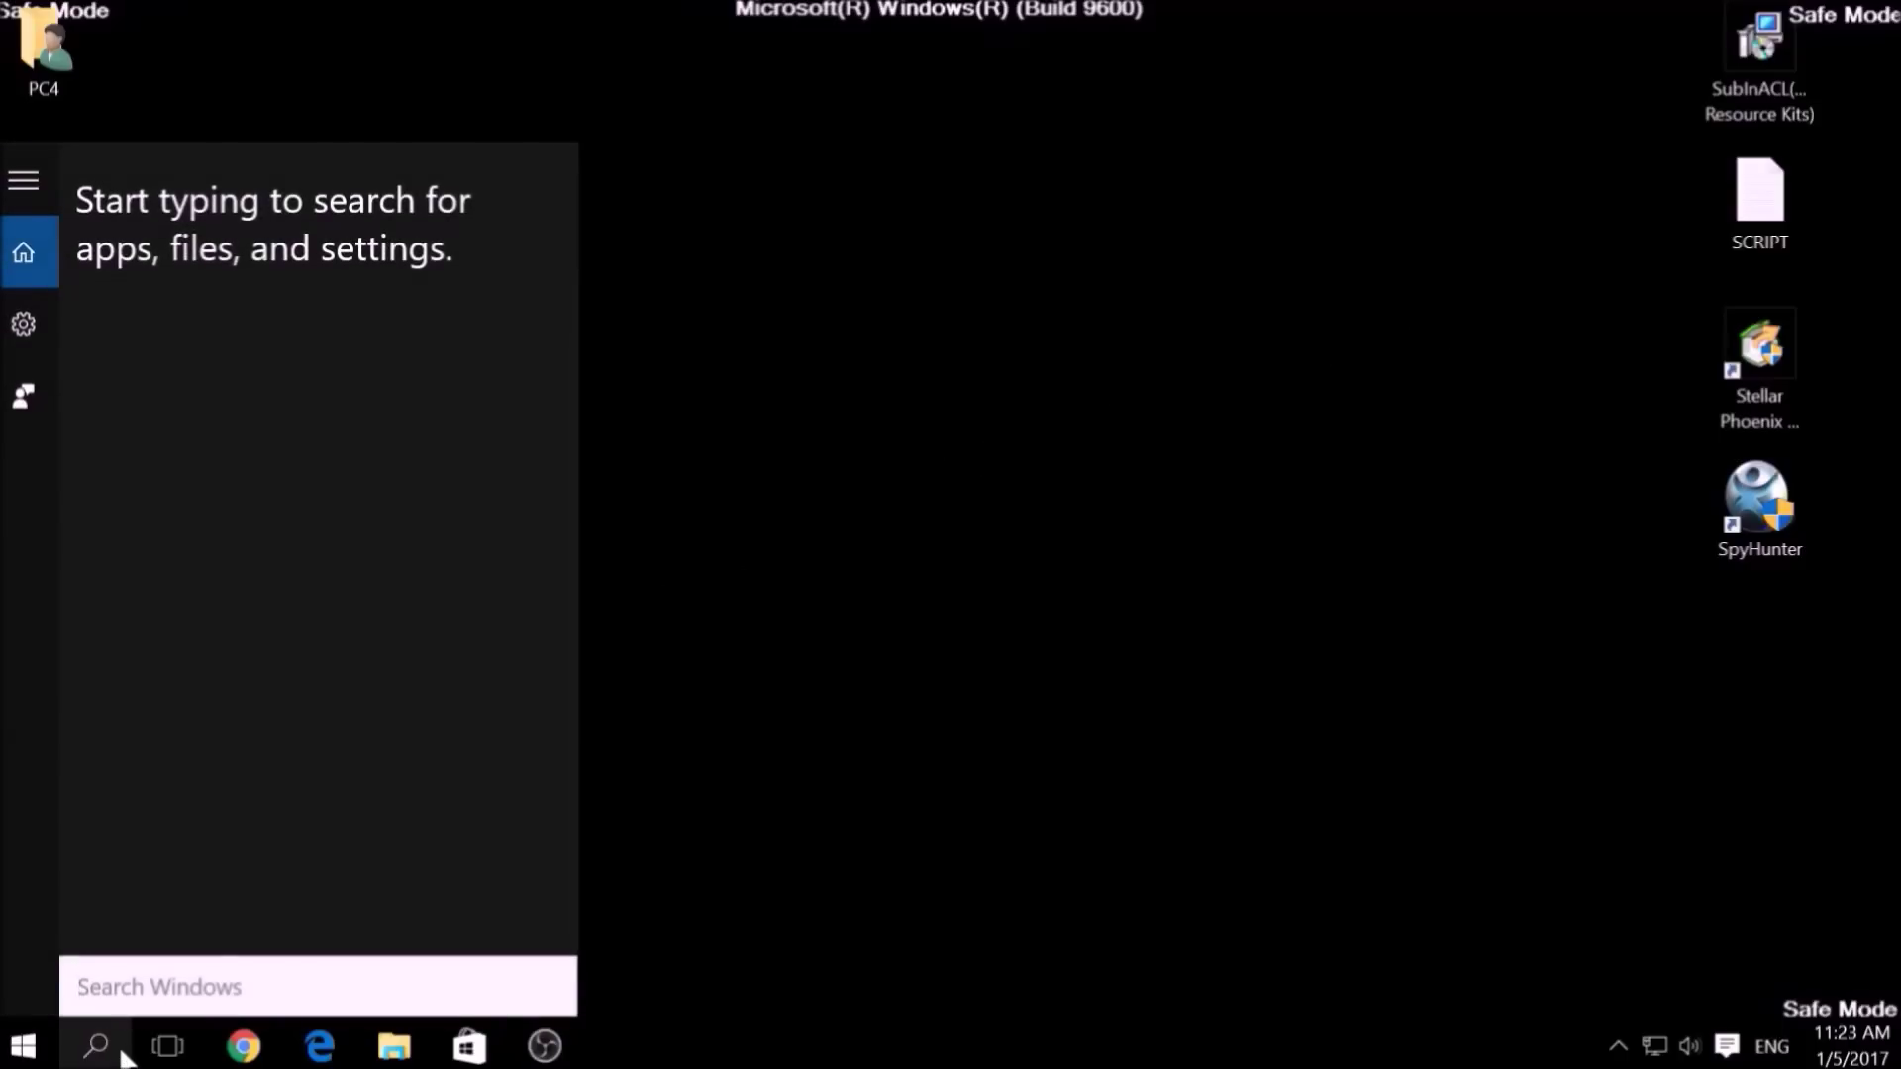
text(cmd)
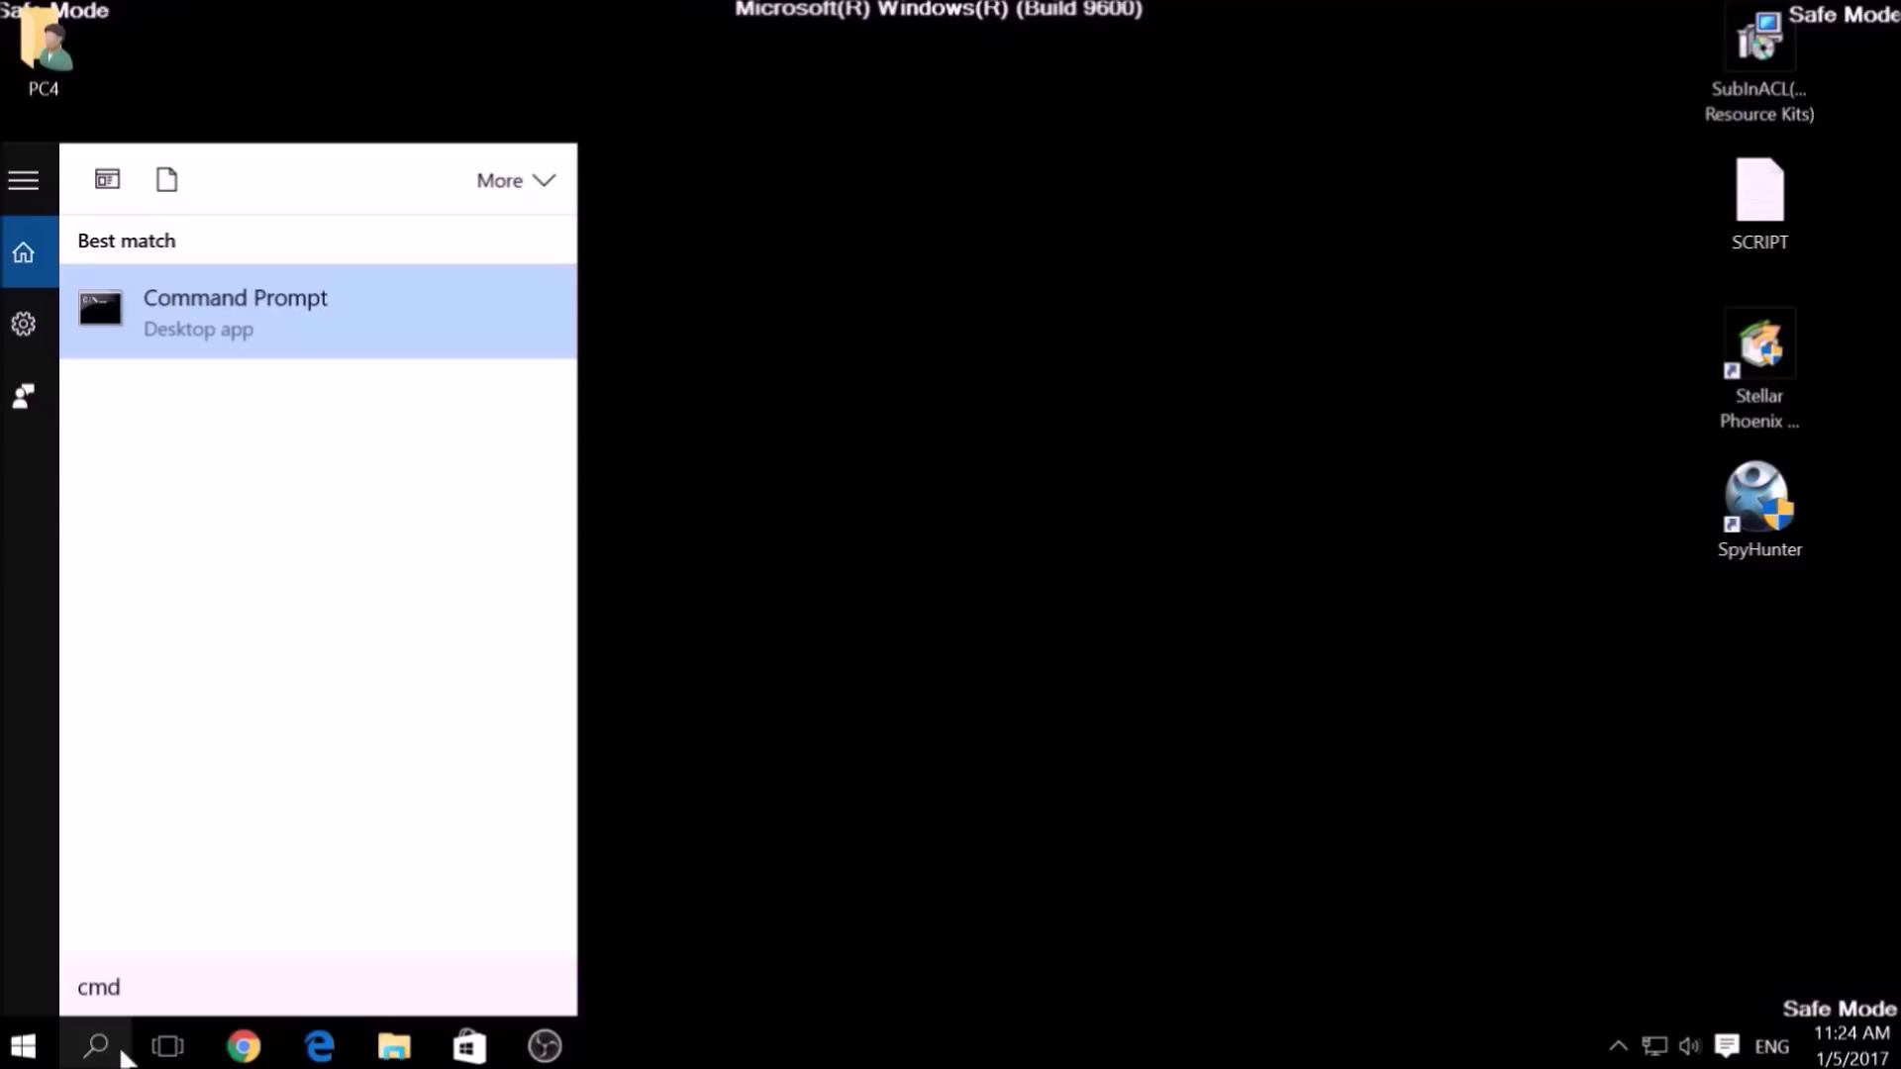
right_click(214, 337)
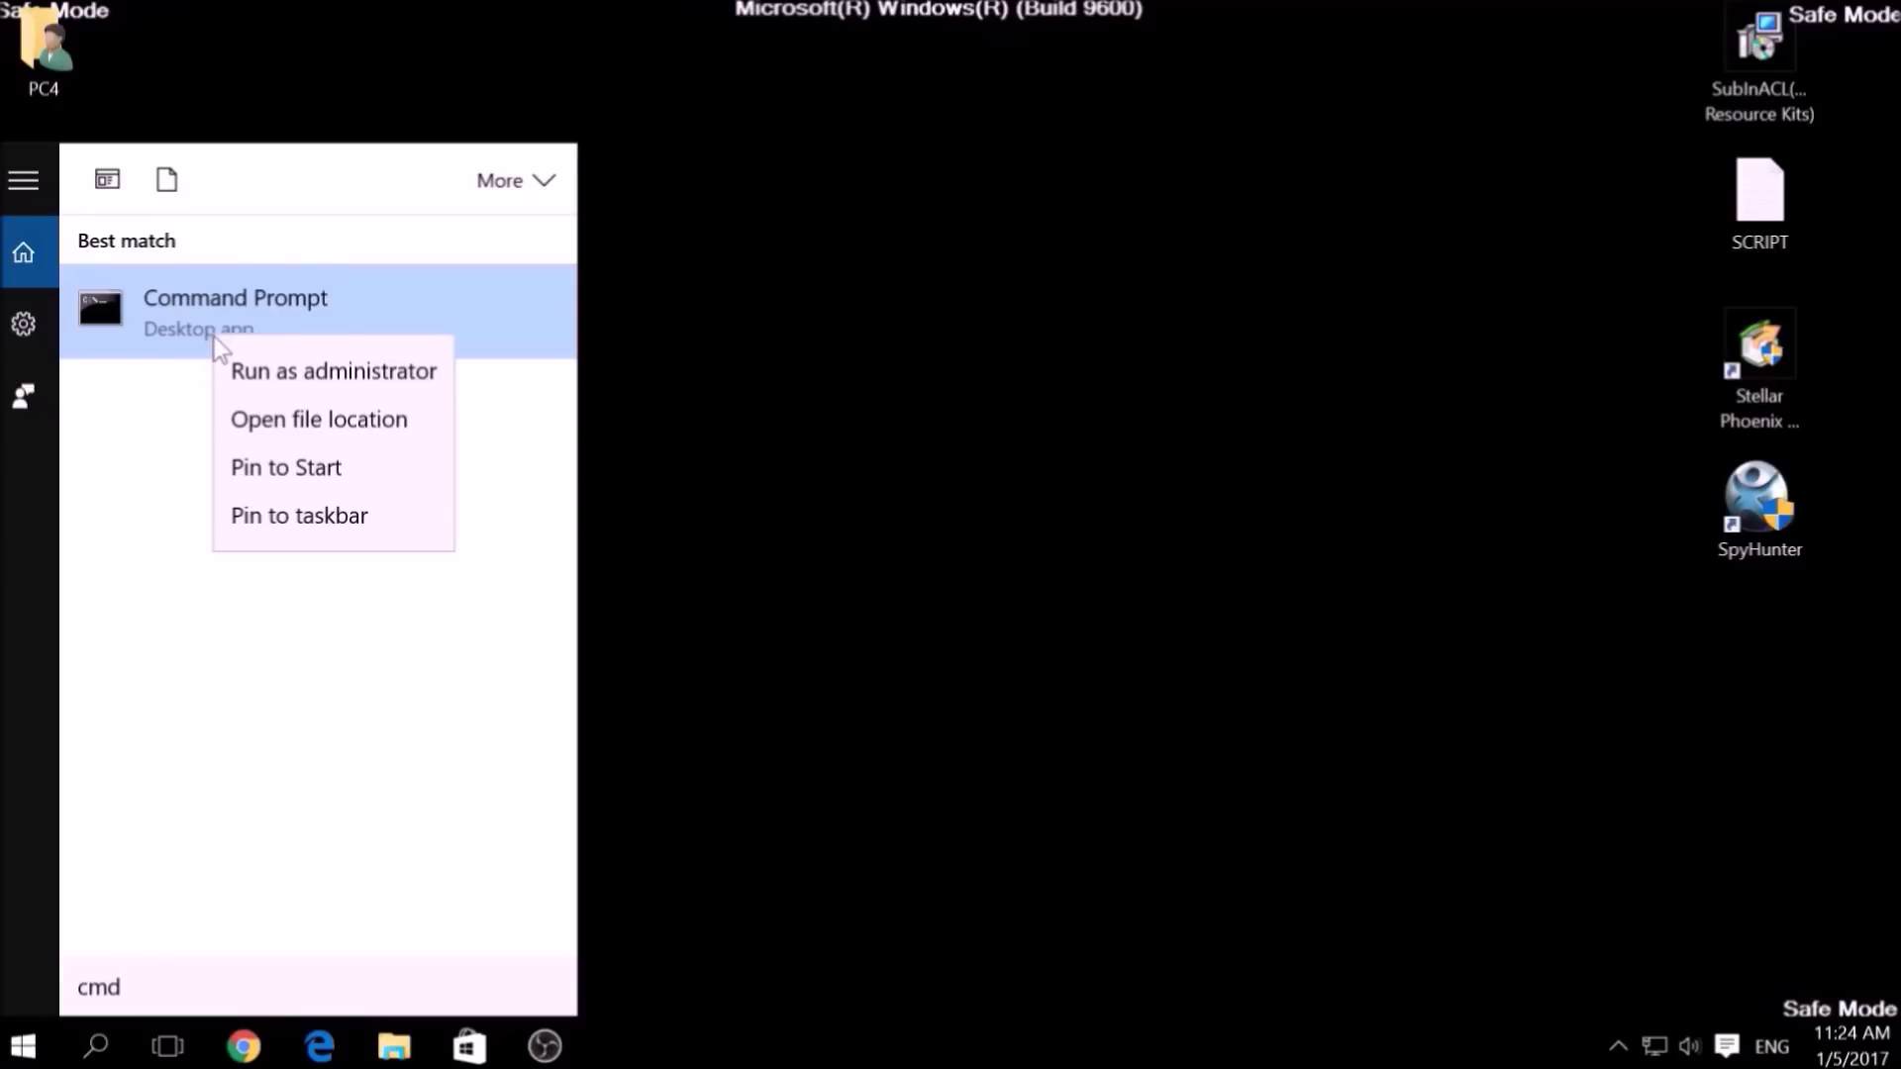
click(269, 377)
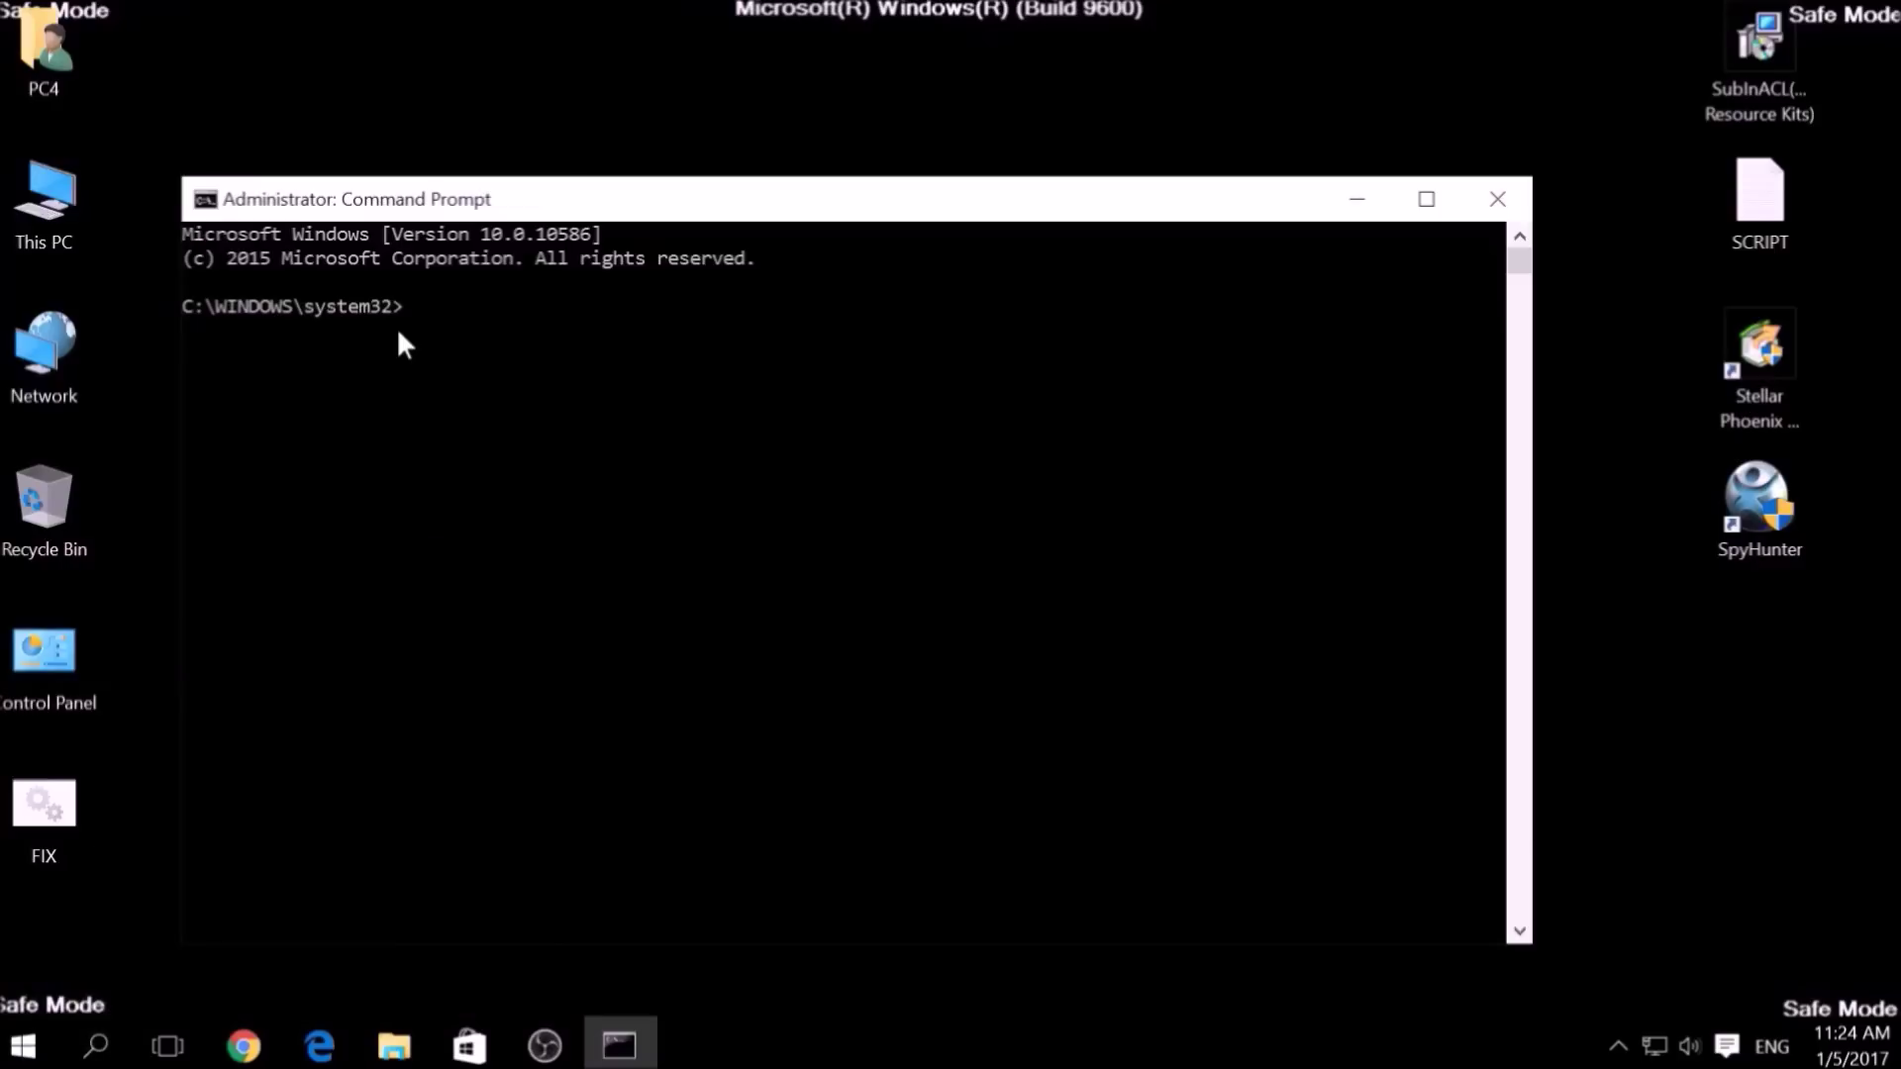
Change to C:\Program Files (x86)\Windows Resource Kits\Tools and run FIX.bat.
click(407, 327)
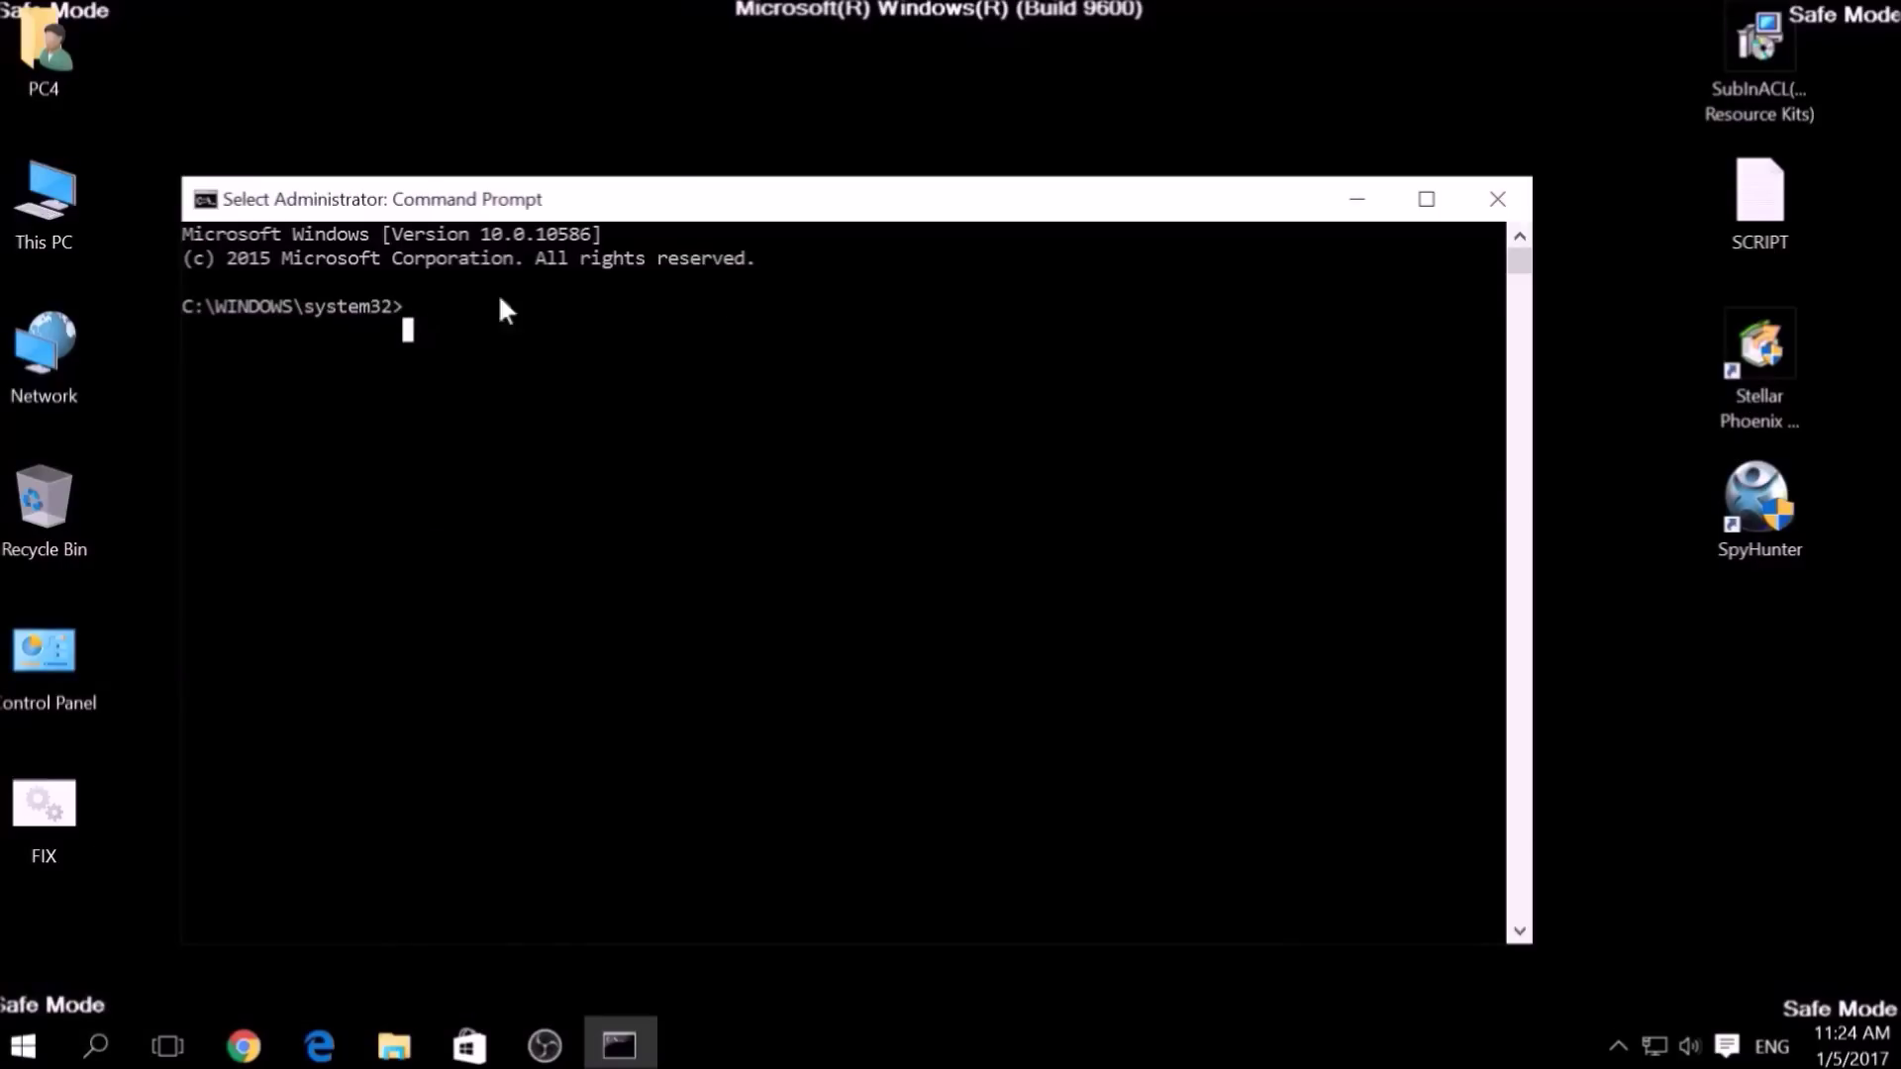
text(CD)
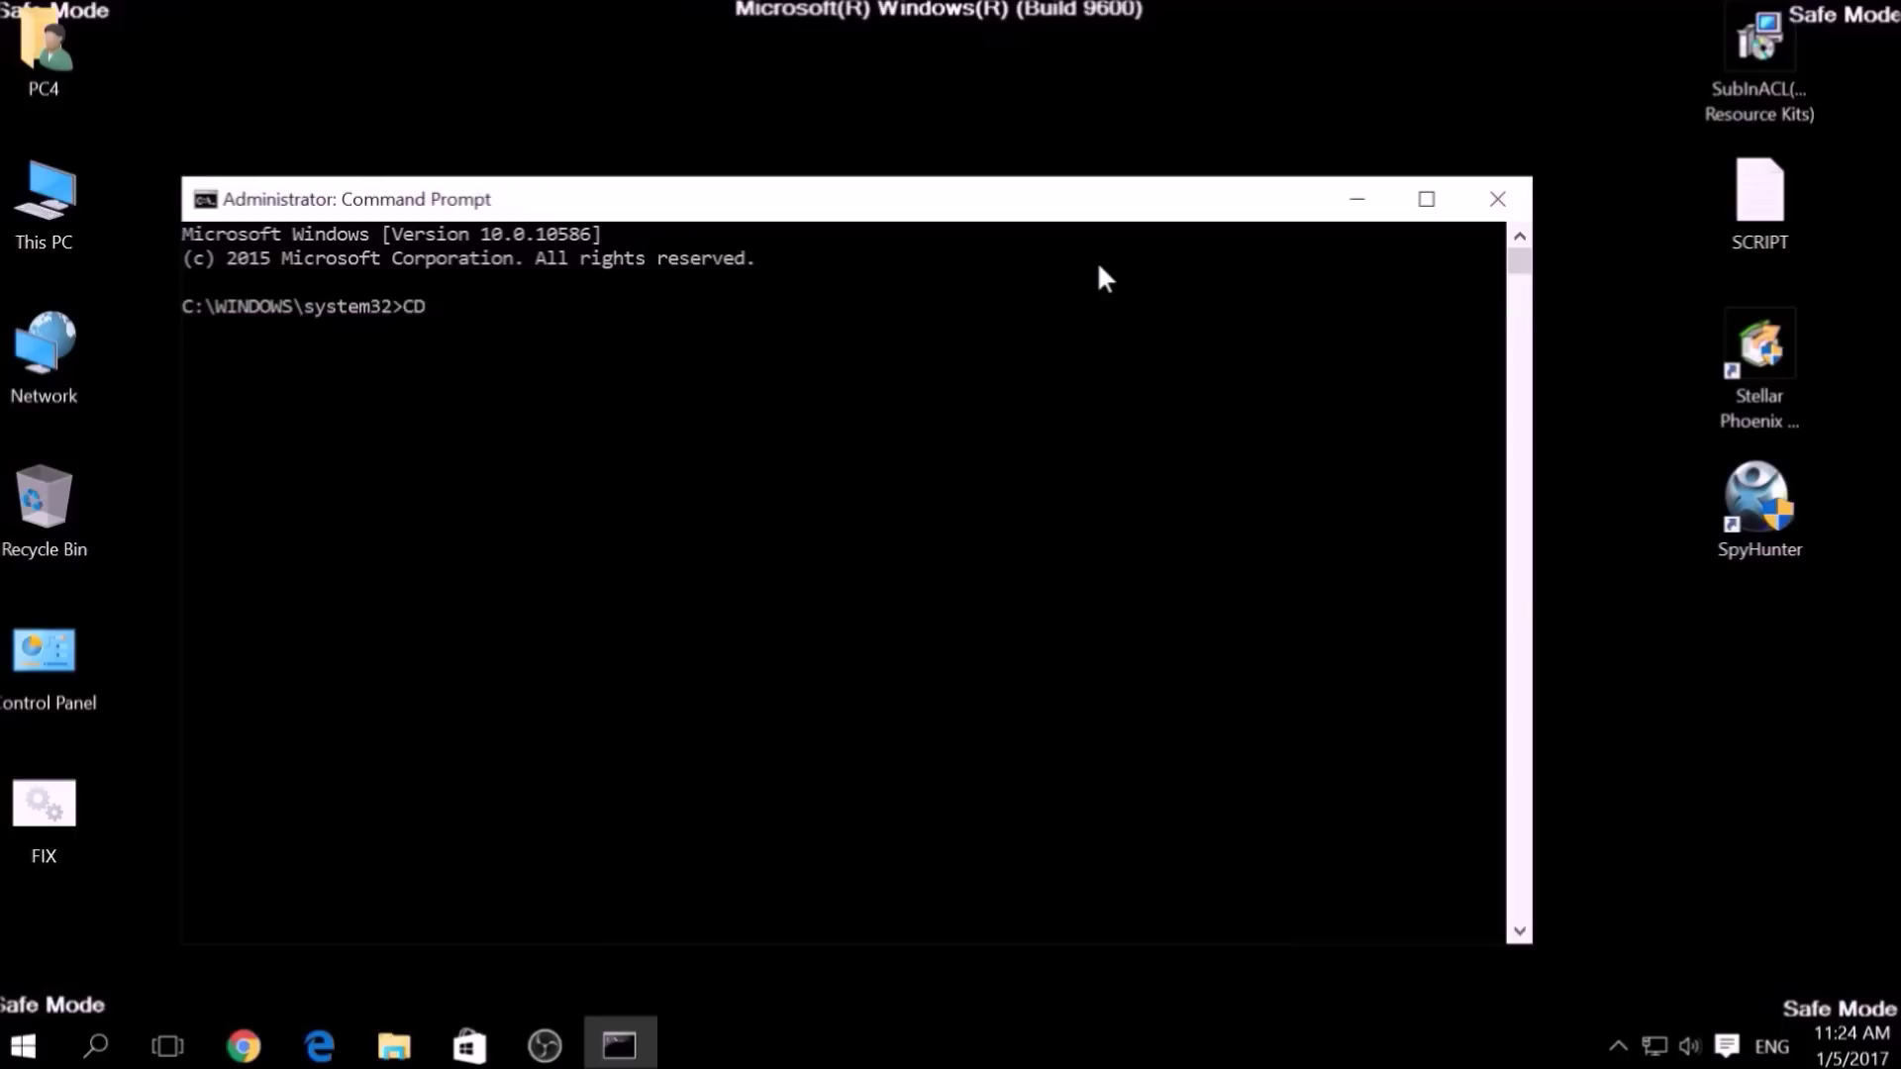
text( C:)
text(\Pr)
text(ogram Fi)
text(les (X)
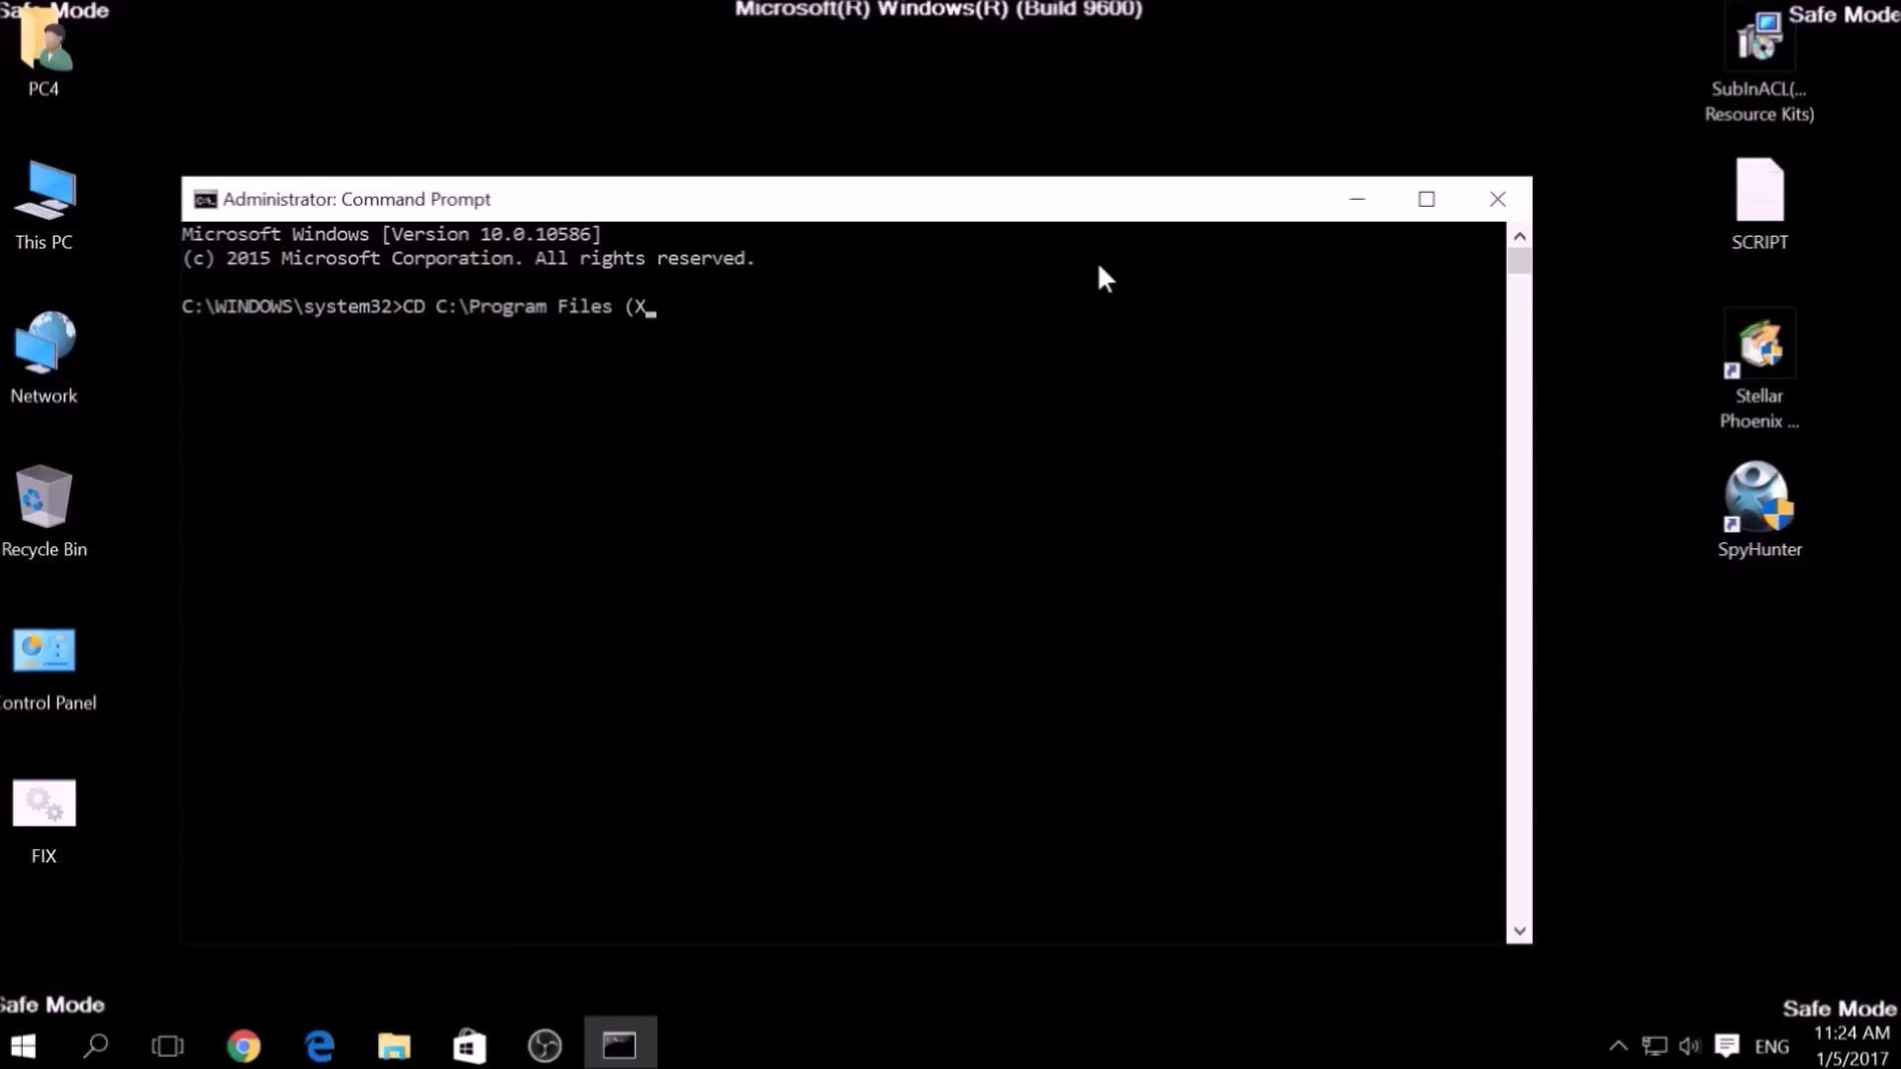
key(BackSpace)
text(x86)
text()\)
text(Window)
text(s Resource )
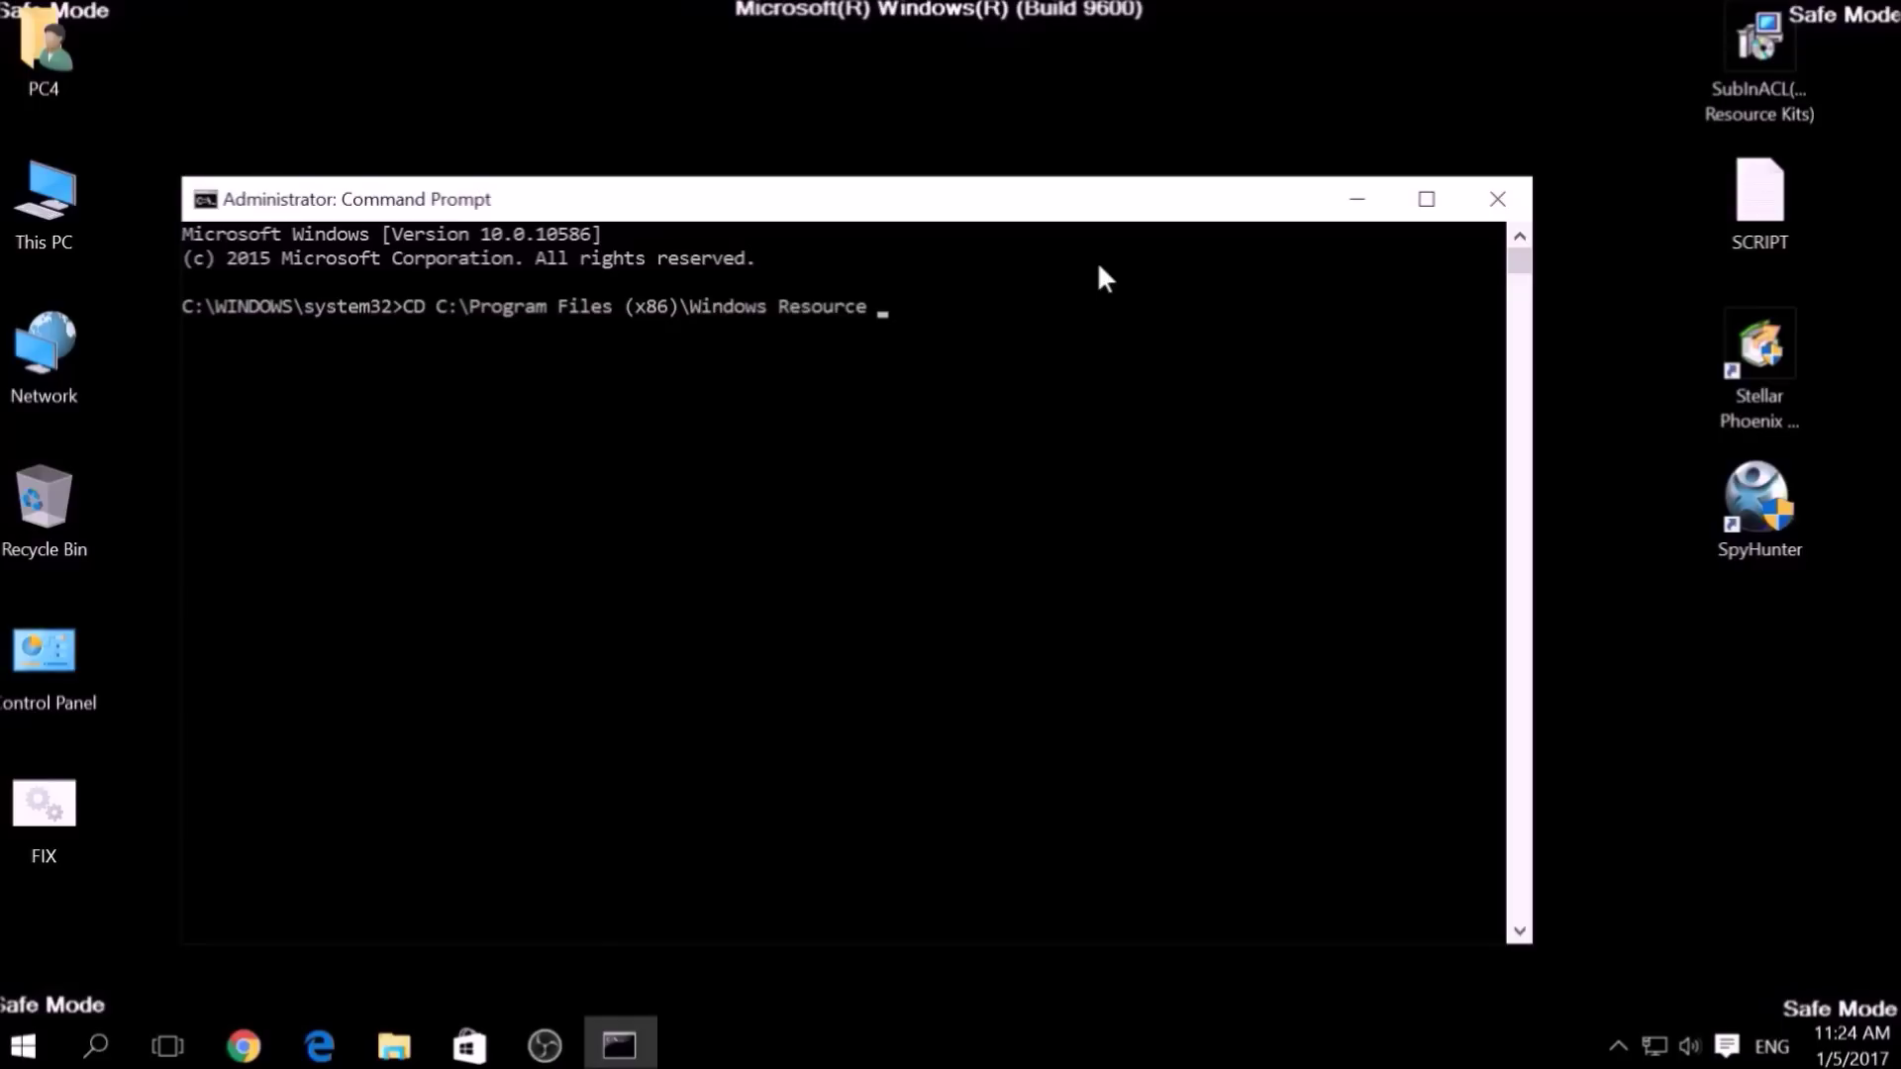
text(Kits\)
text(Tol)
key(BackSpace)
text(ols)
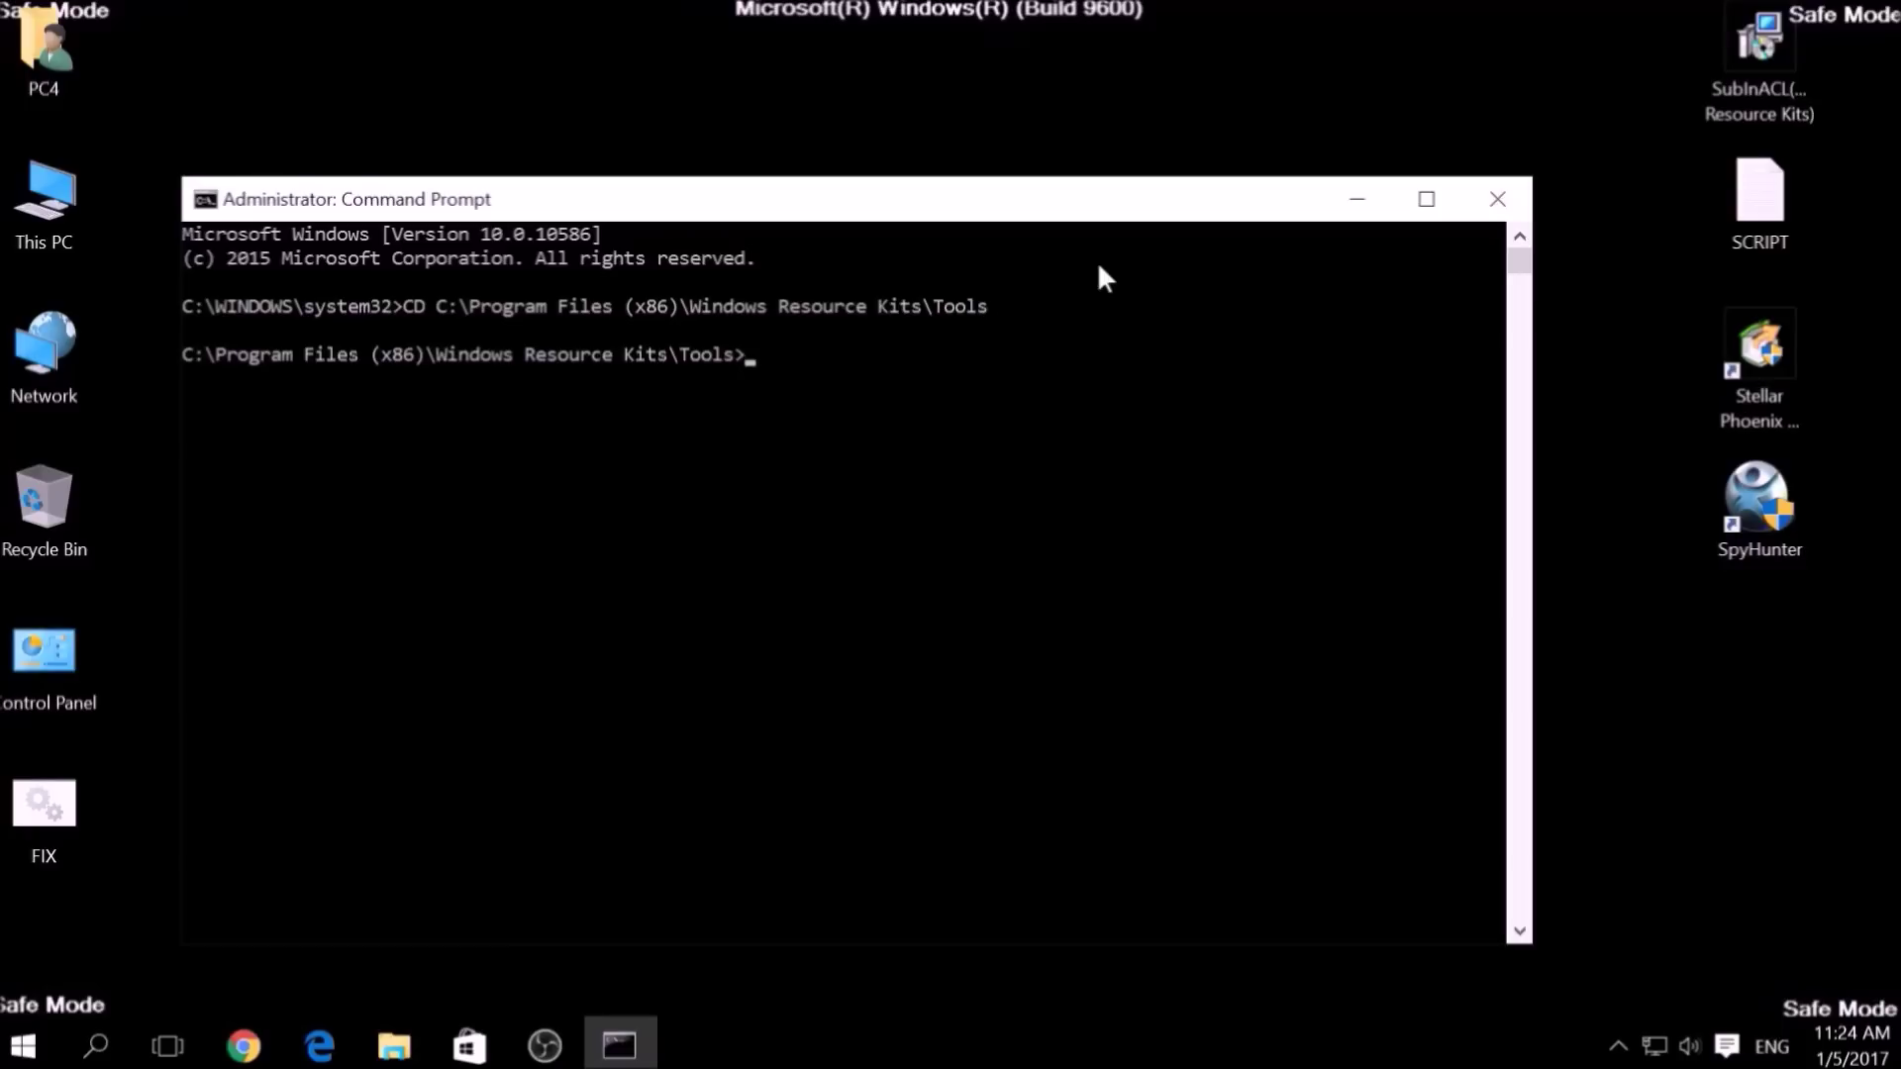
text(FIX.)
text(ba)
text(t)
key(Return)
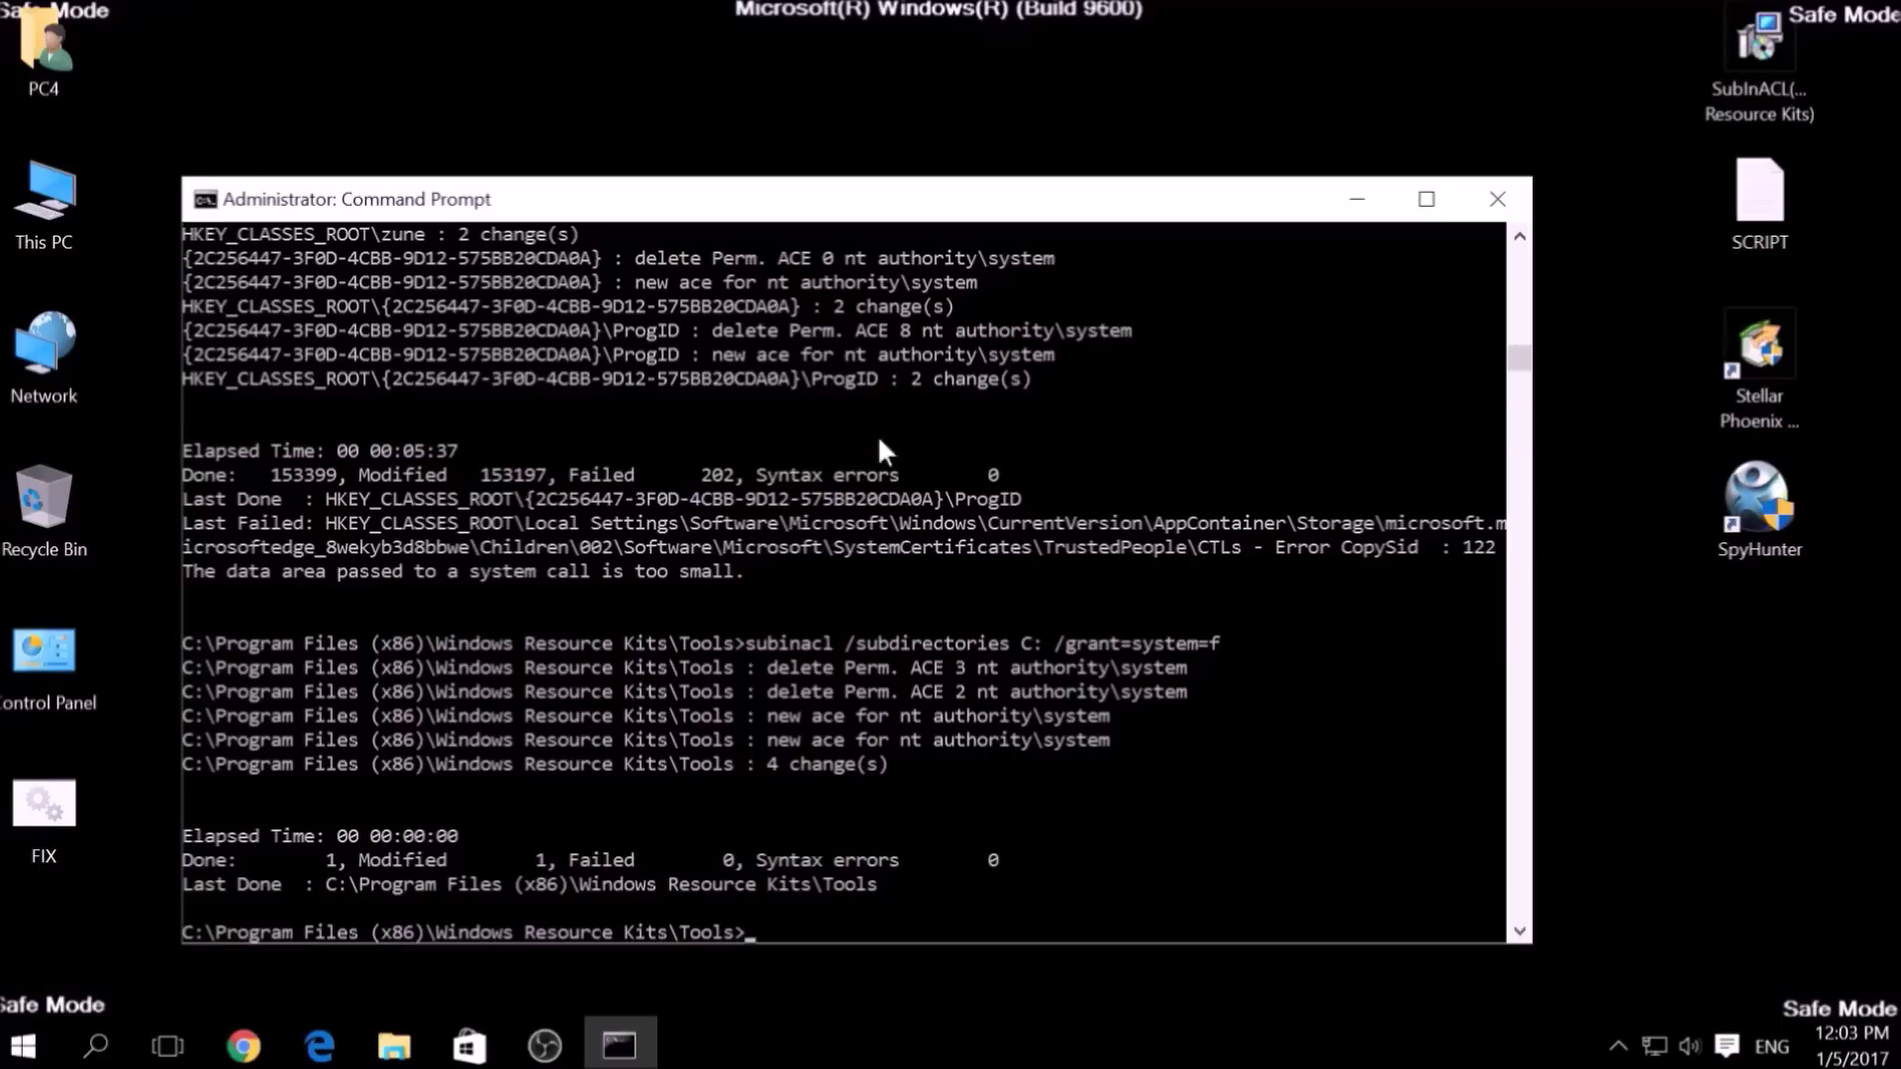
Close the console, launch SpyHunter 4, and start a new Quick Scan of the computer.
click(1512, 192)
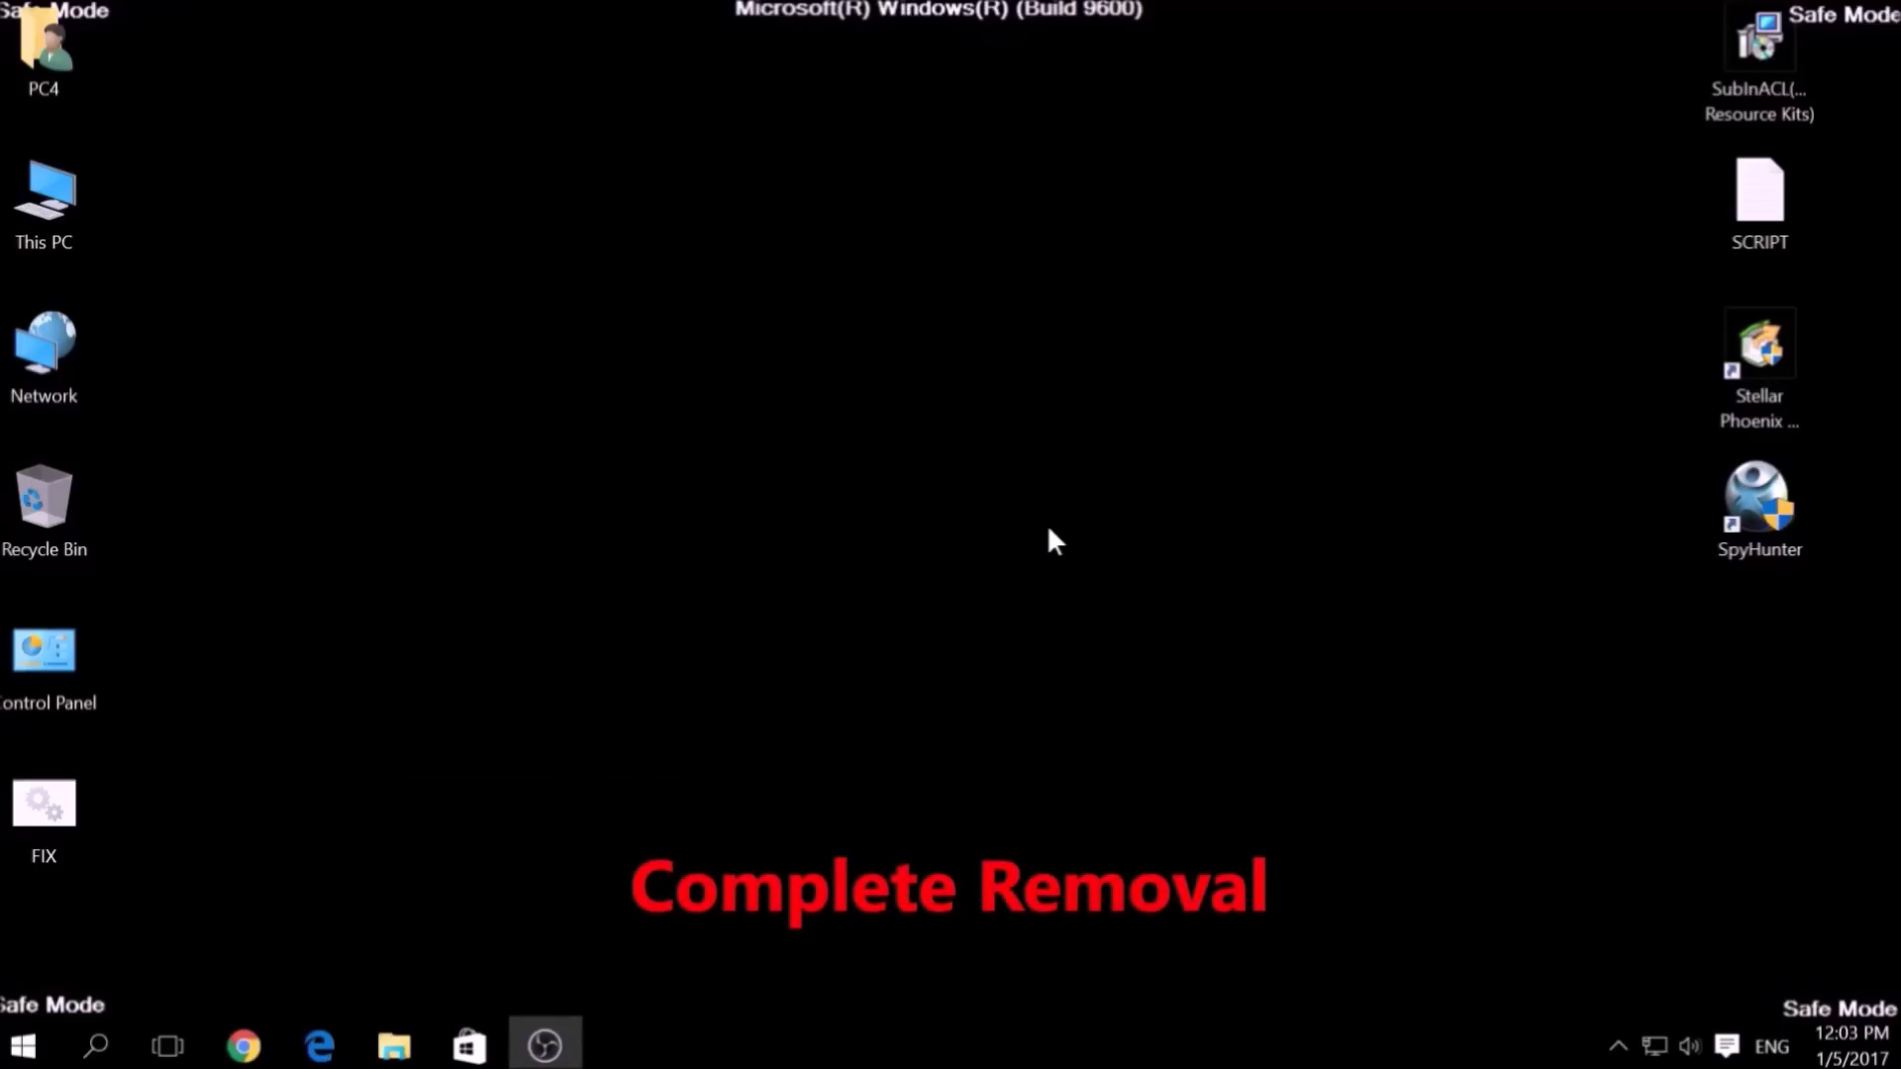
double_click(1739, 539)
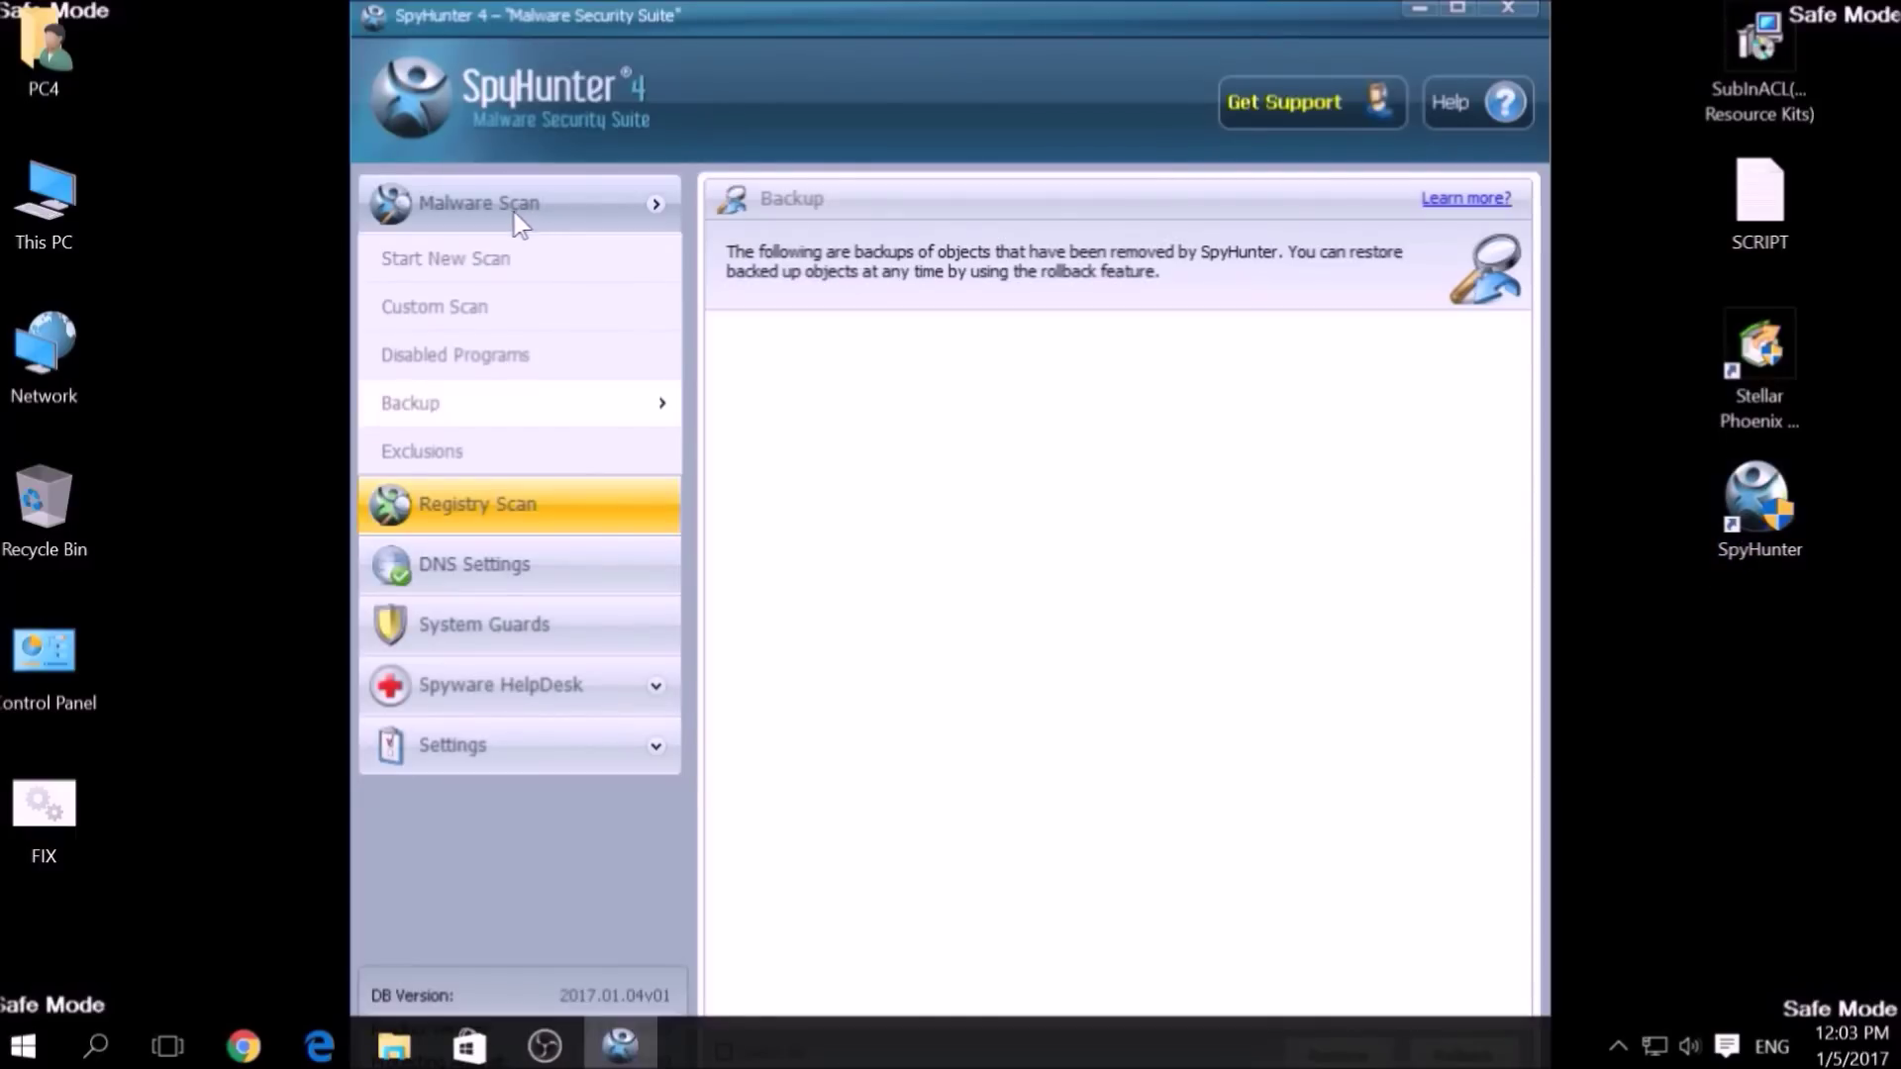
click(506, 268)
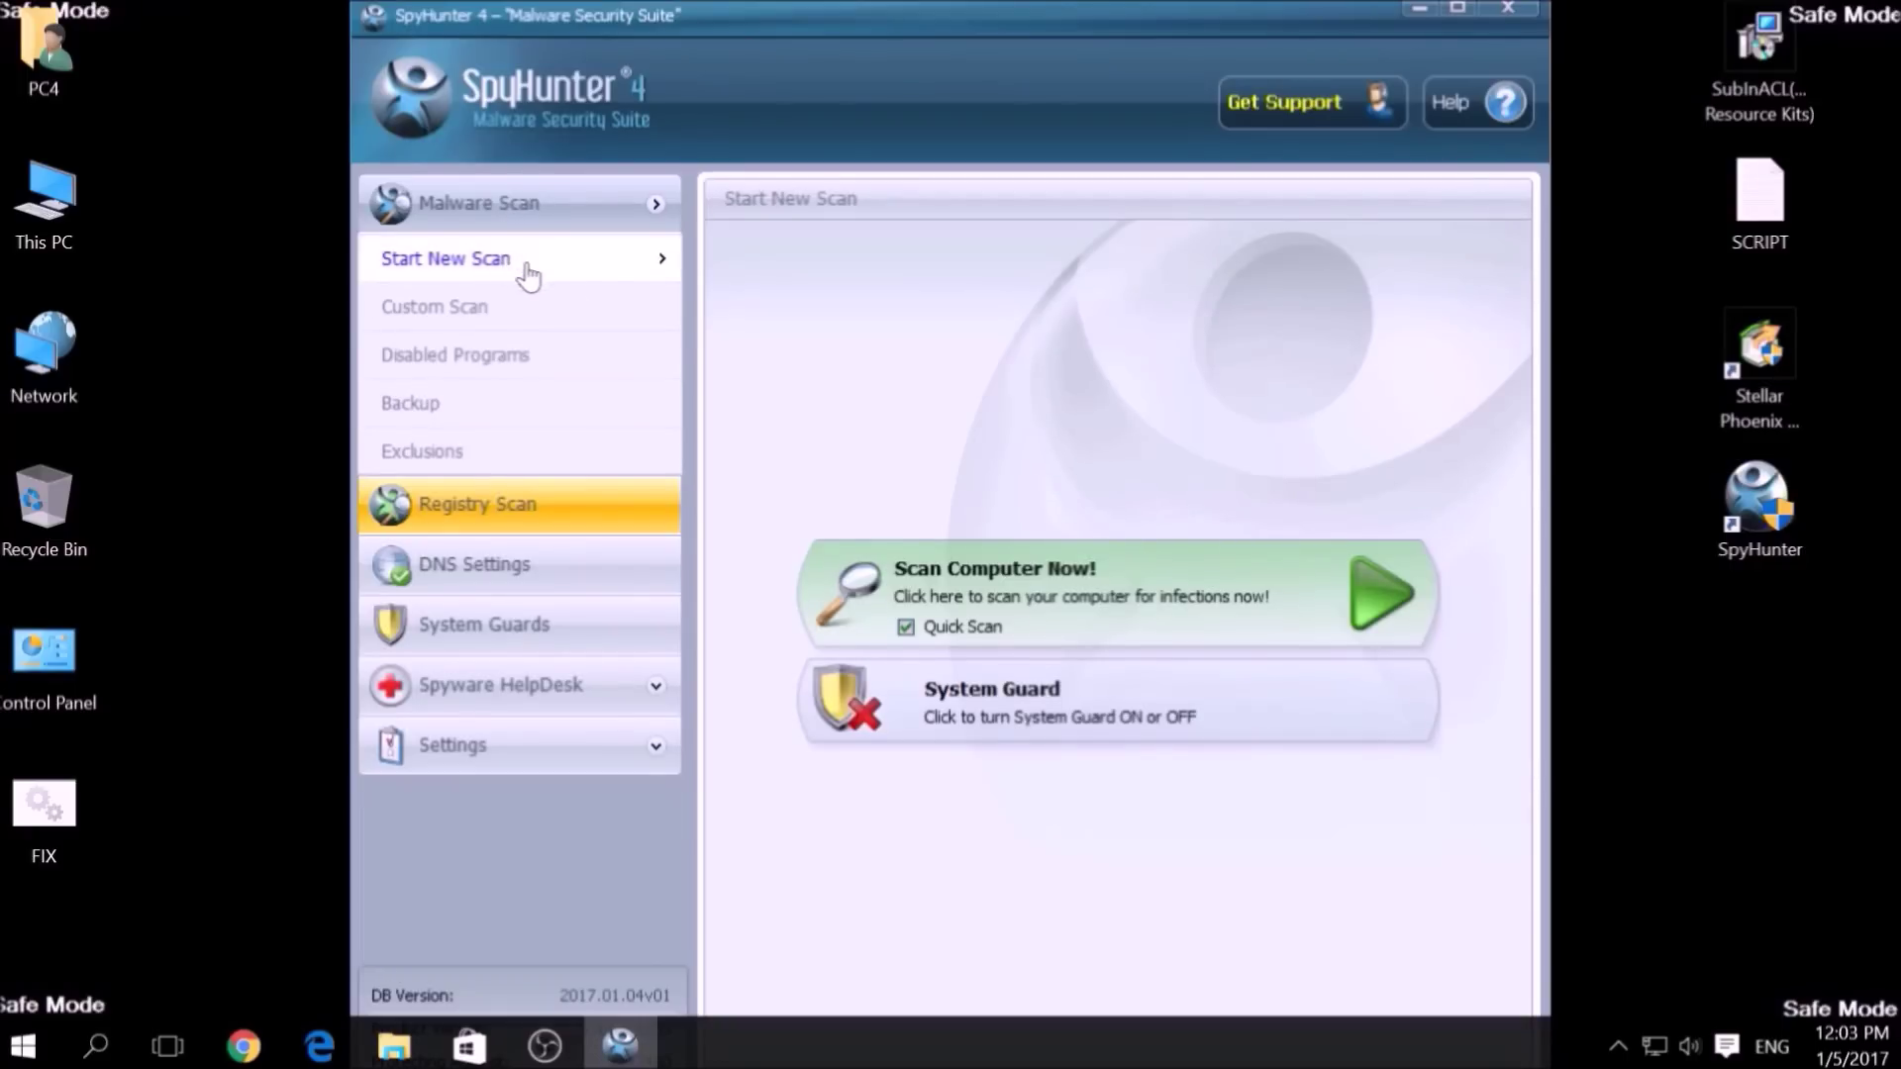
click(1115, 578)
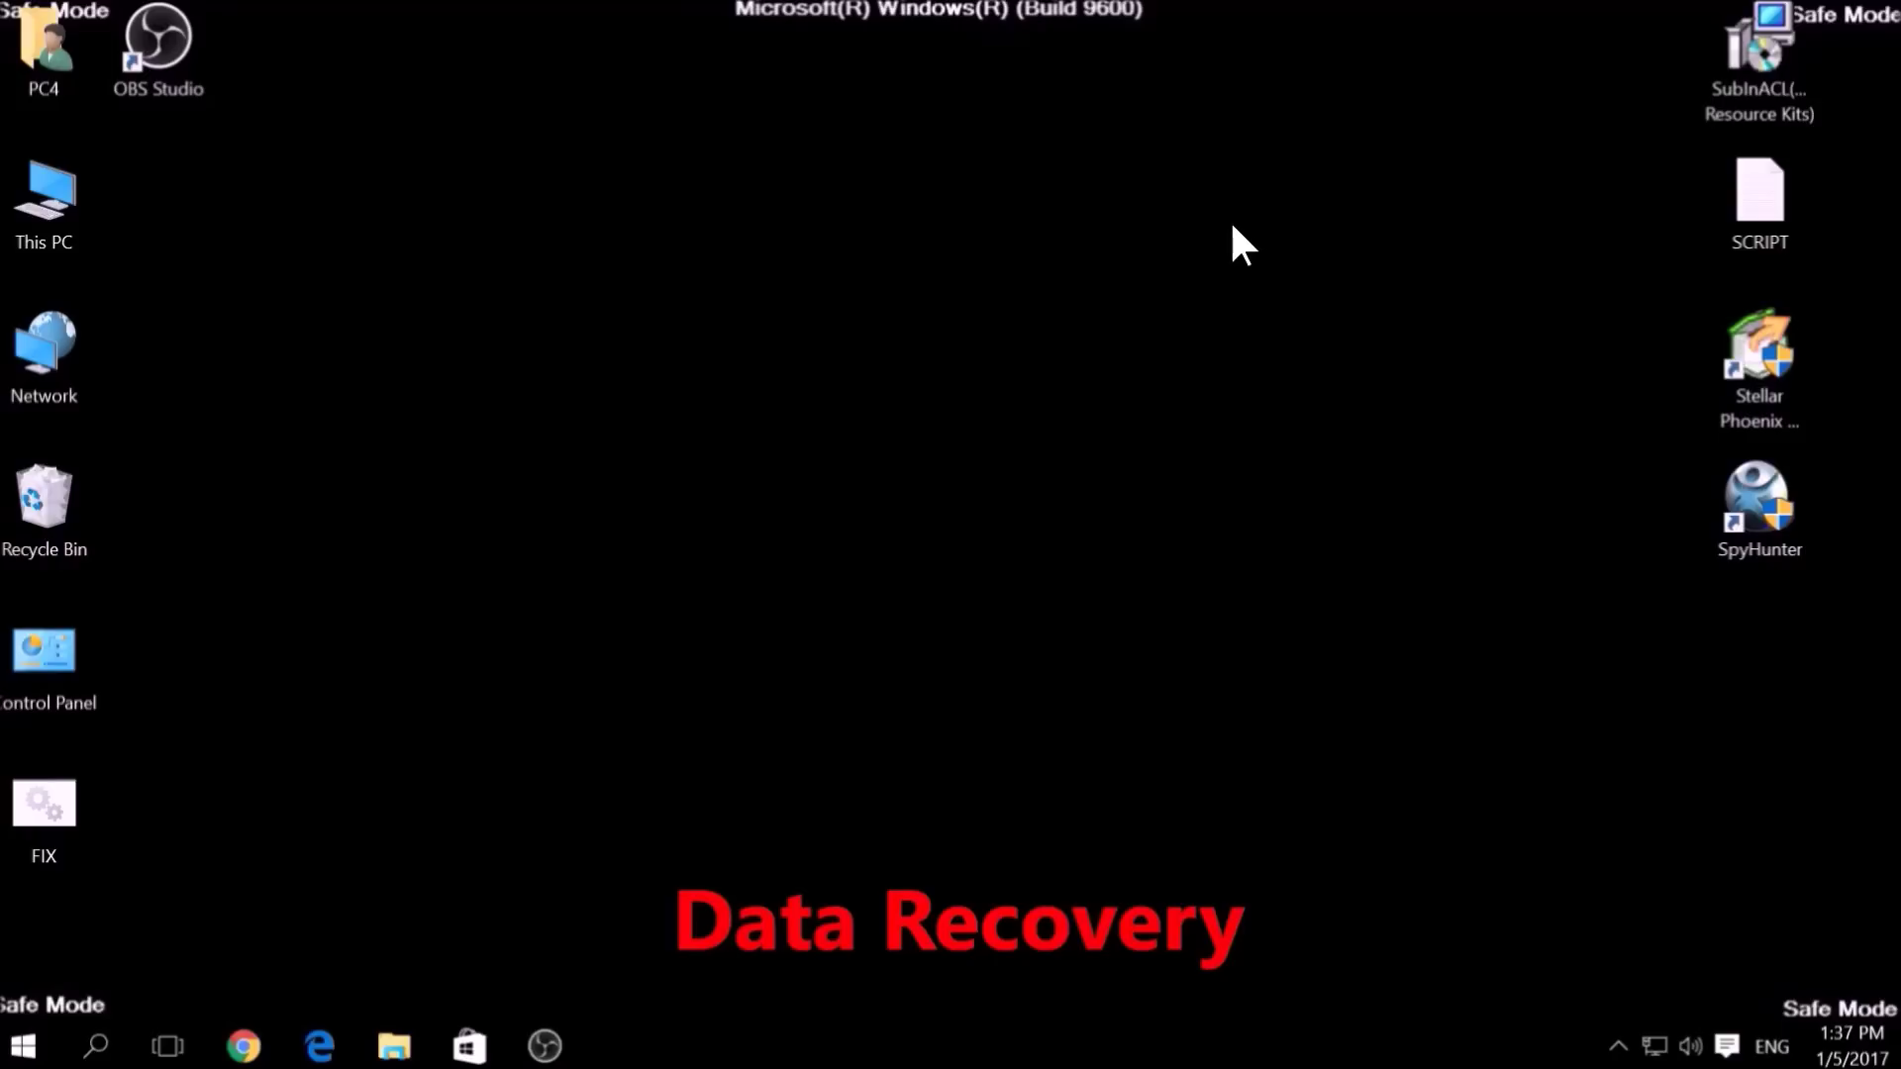
Launch Stellar Phoenix and run a Normal scan of drive C:\, keeping it running.
click(1746, 367)
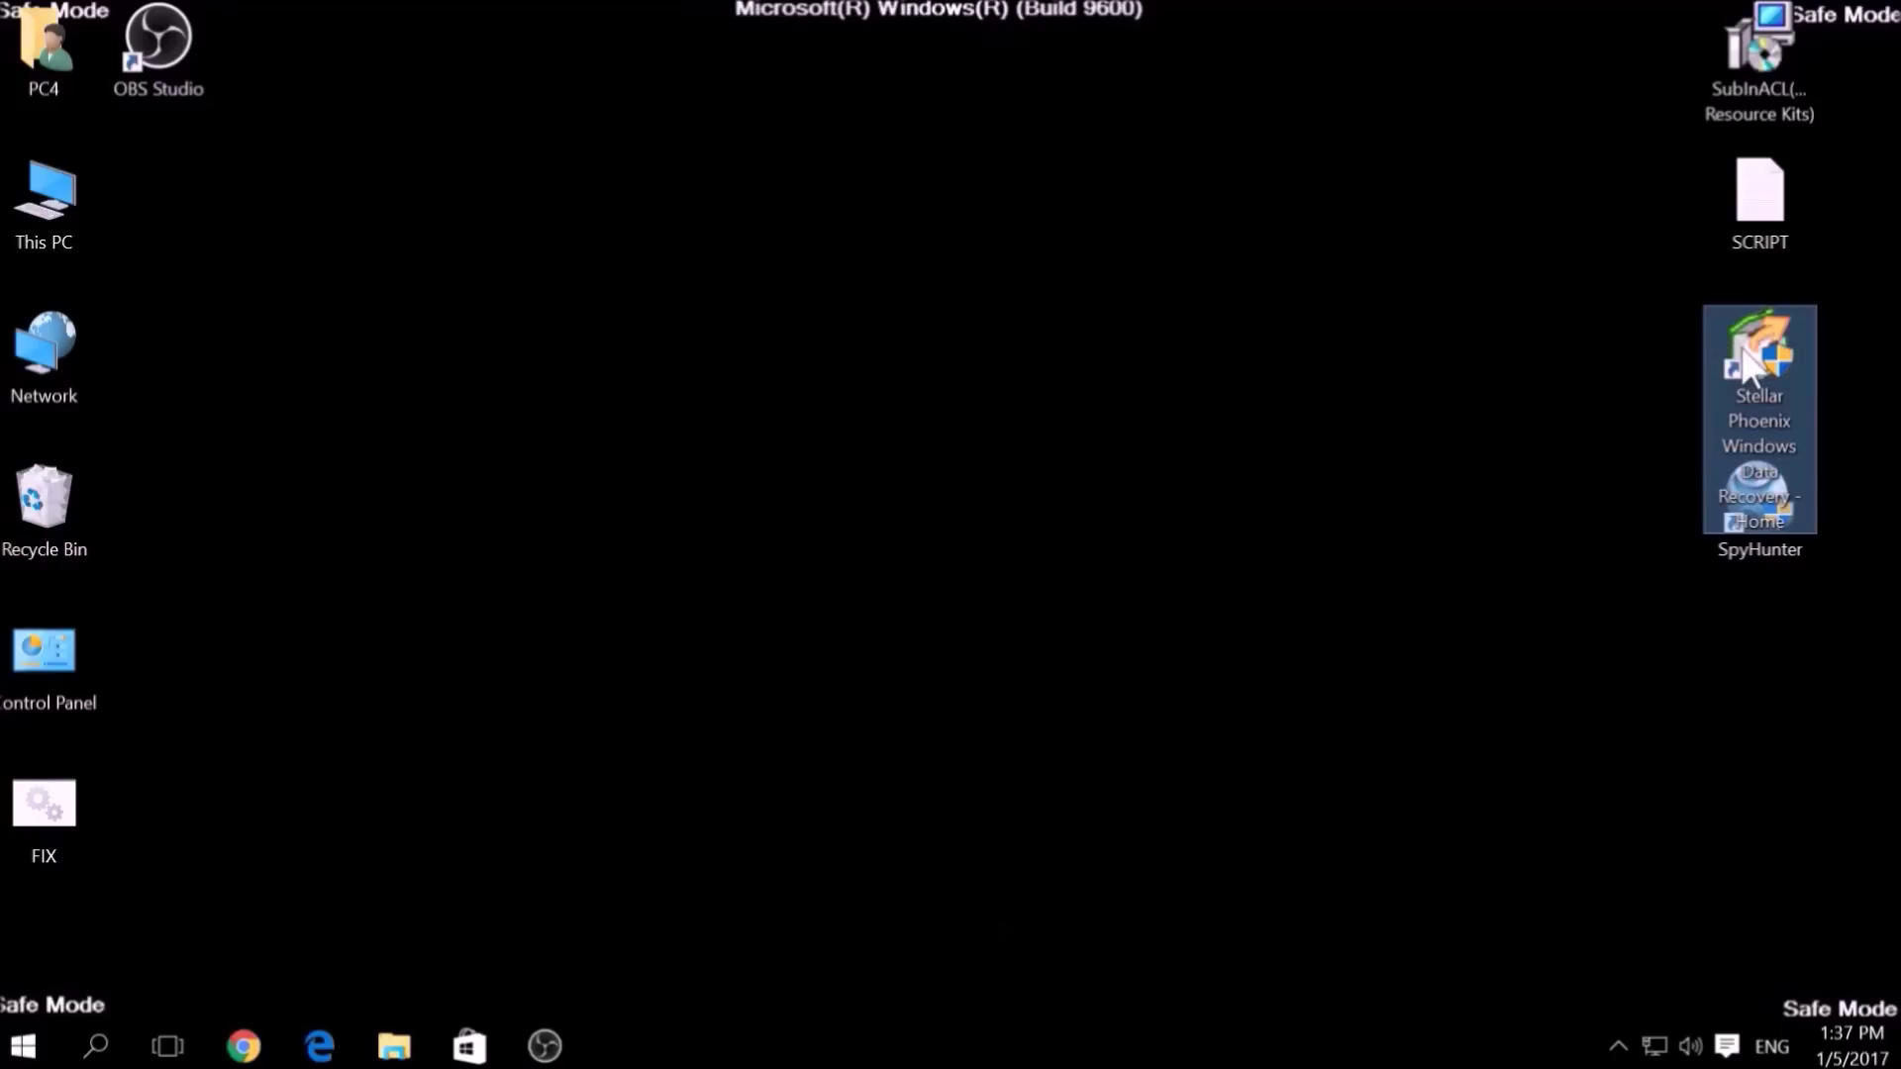
double_click(1746, 366)
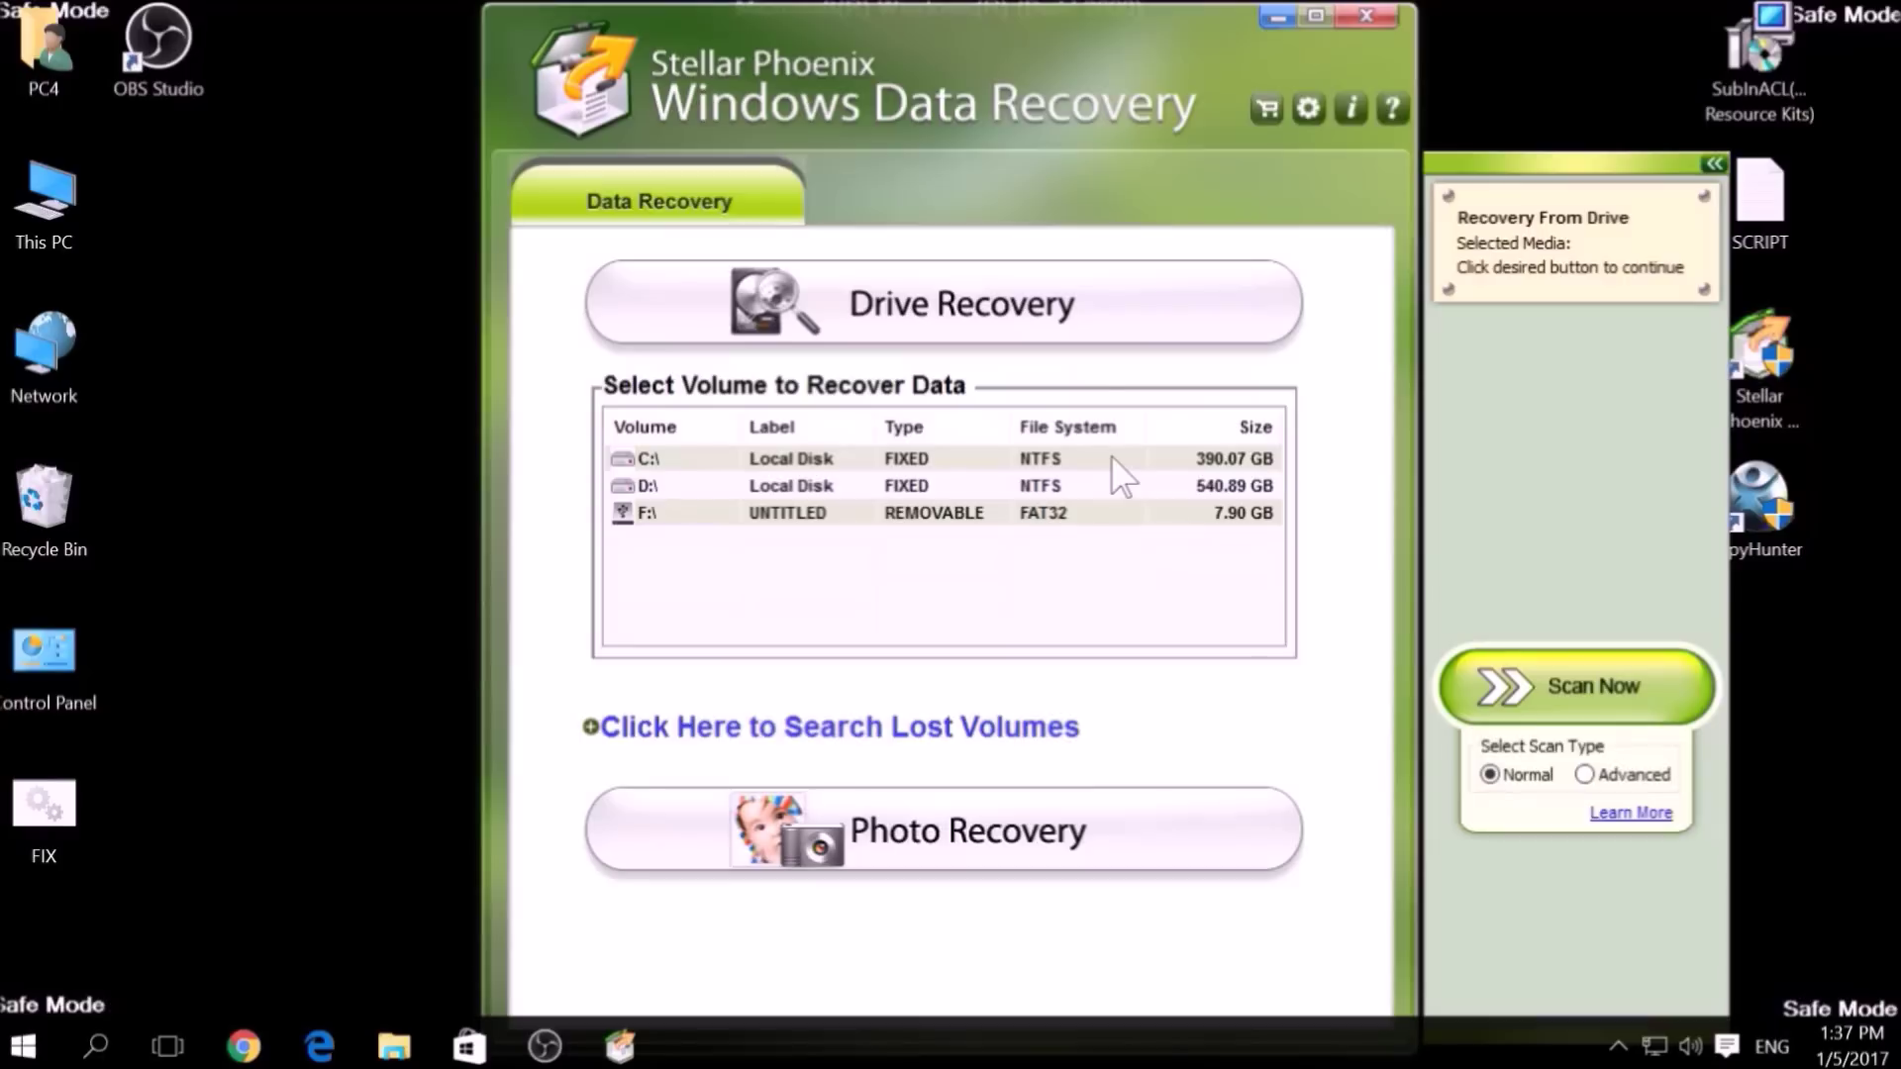
click(817, 461)
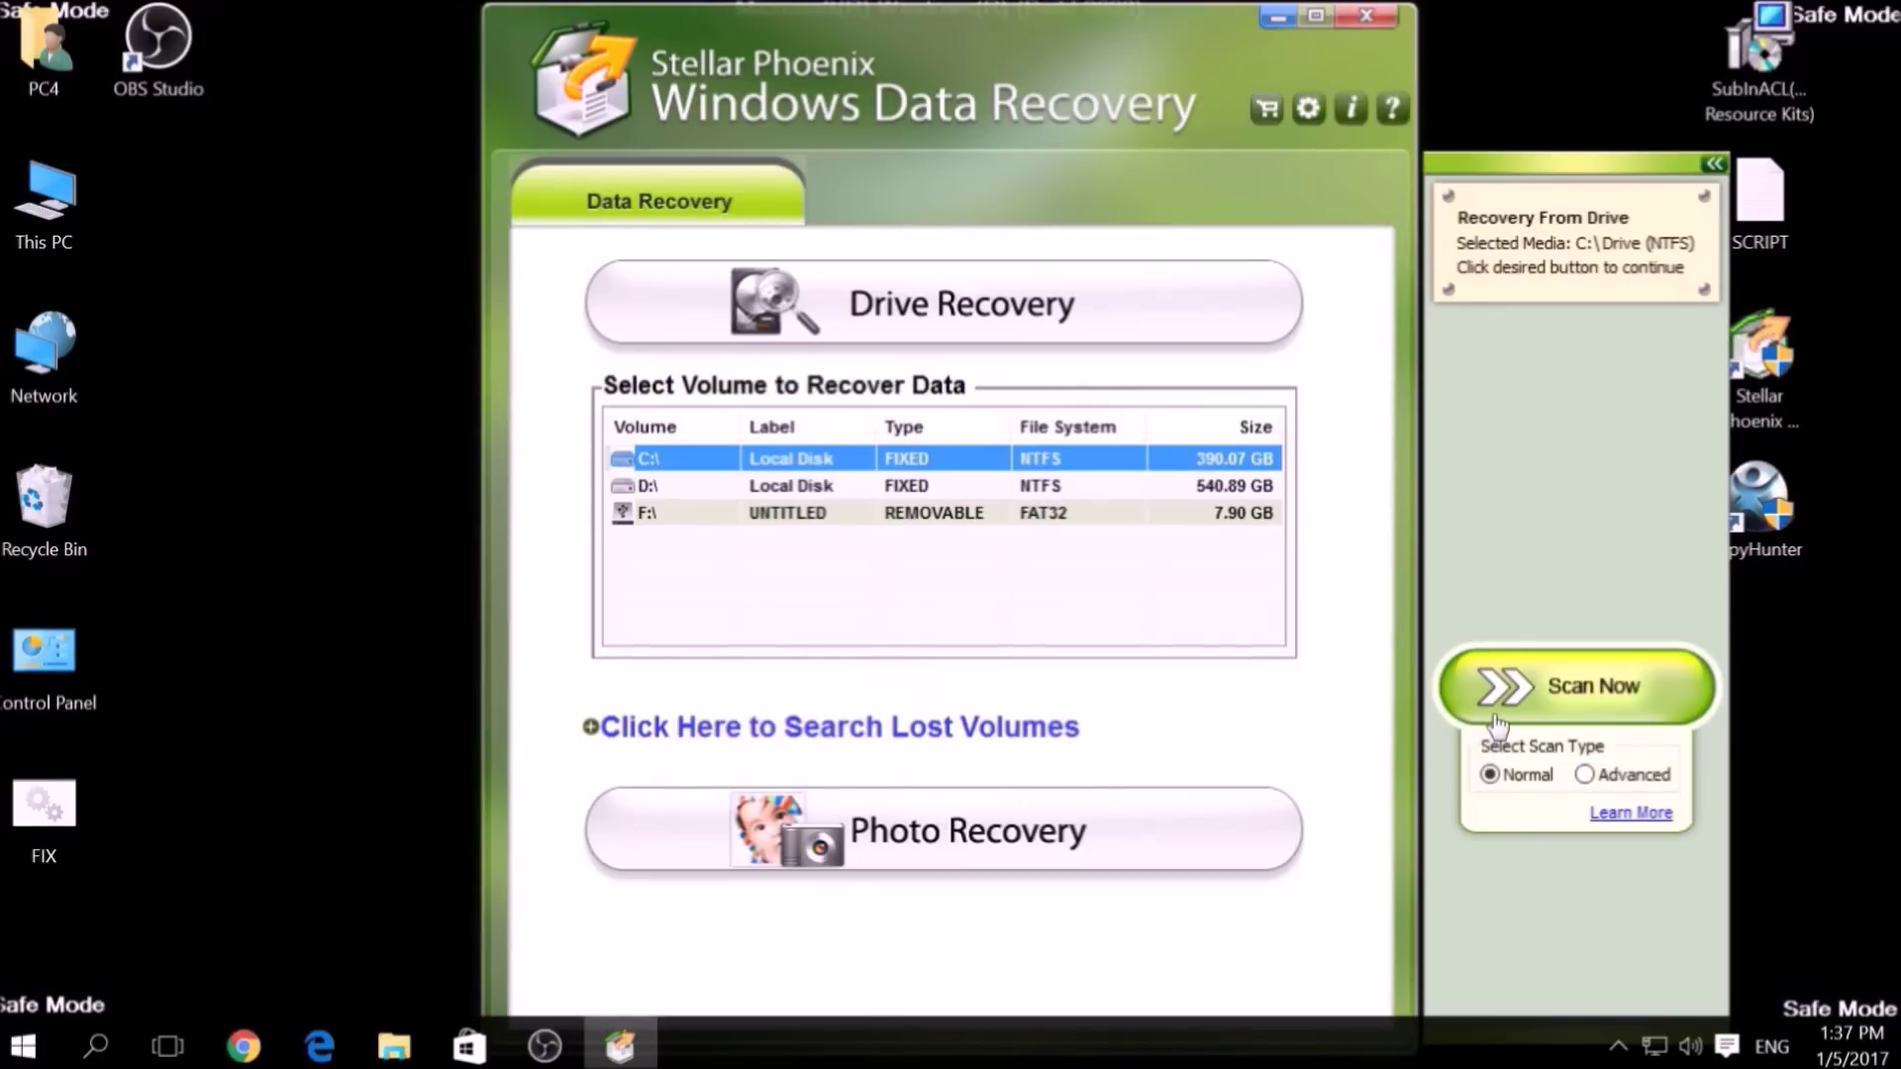
click(1629, 774)
click(1536, 775)
click(1544, 693)
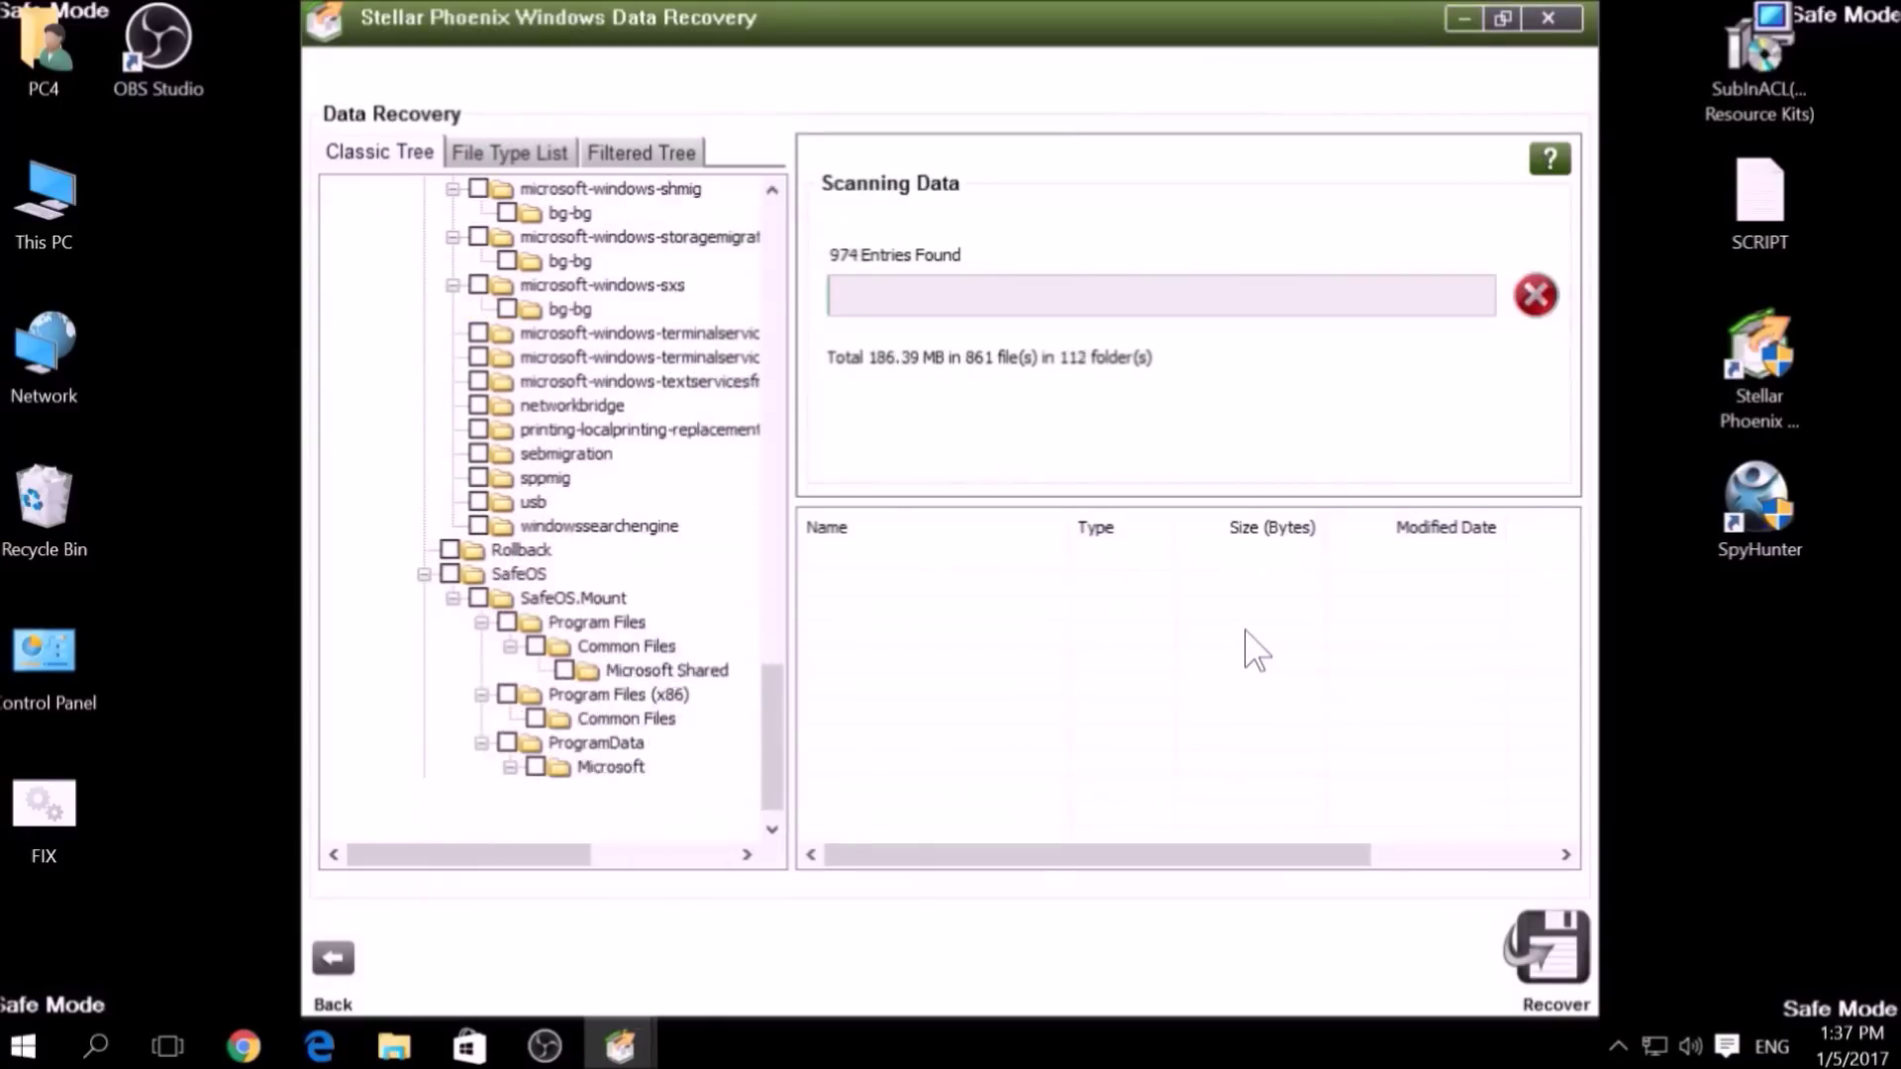
click(1534, 302)
click(1262, 366)
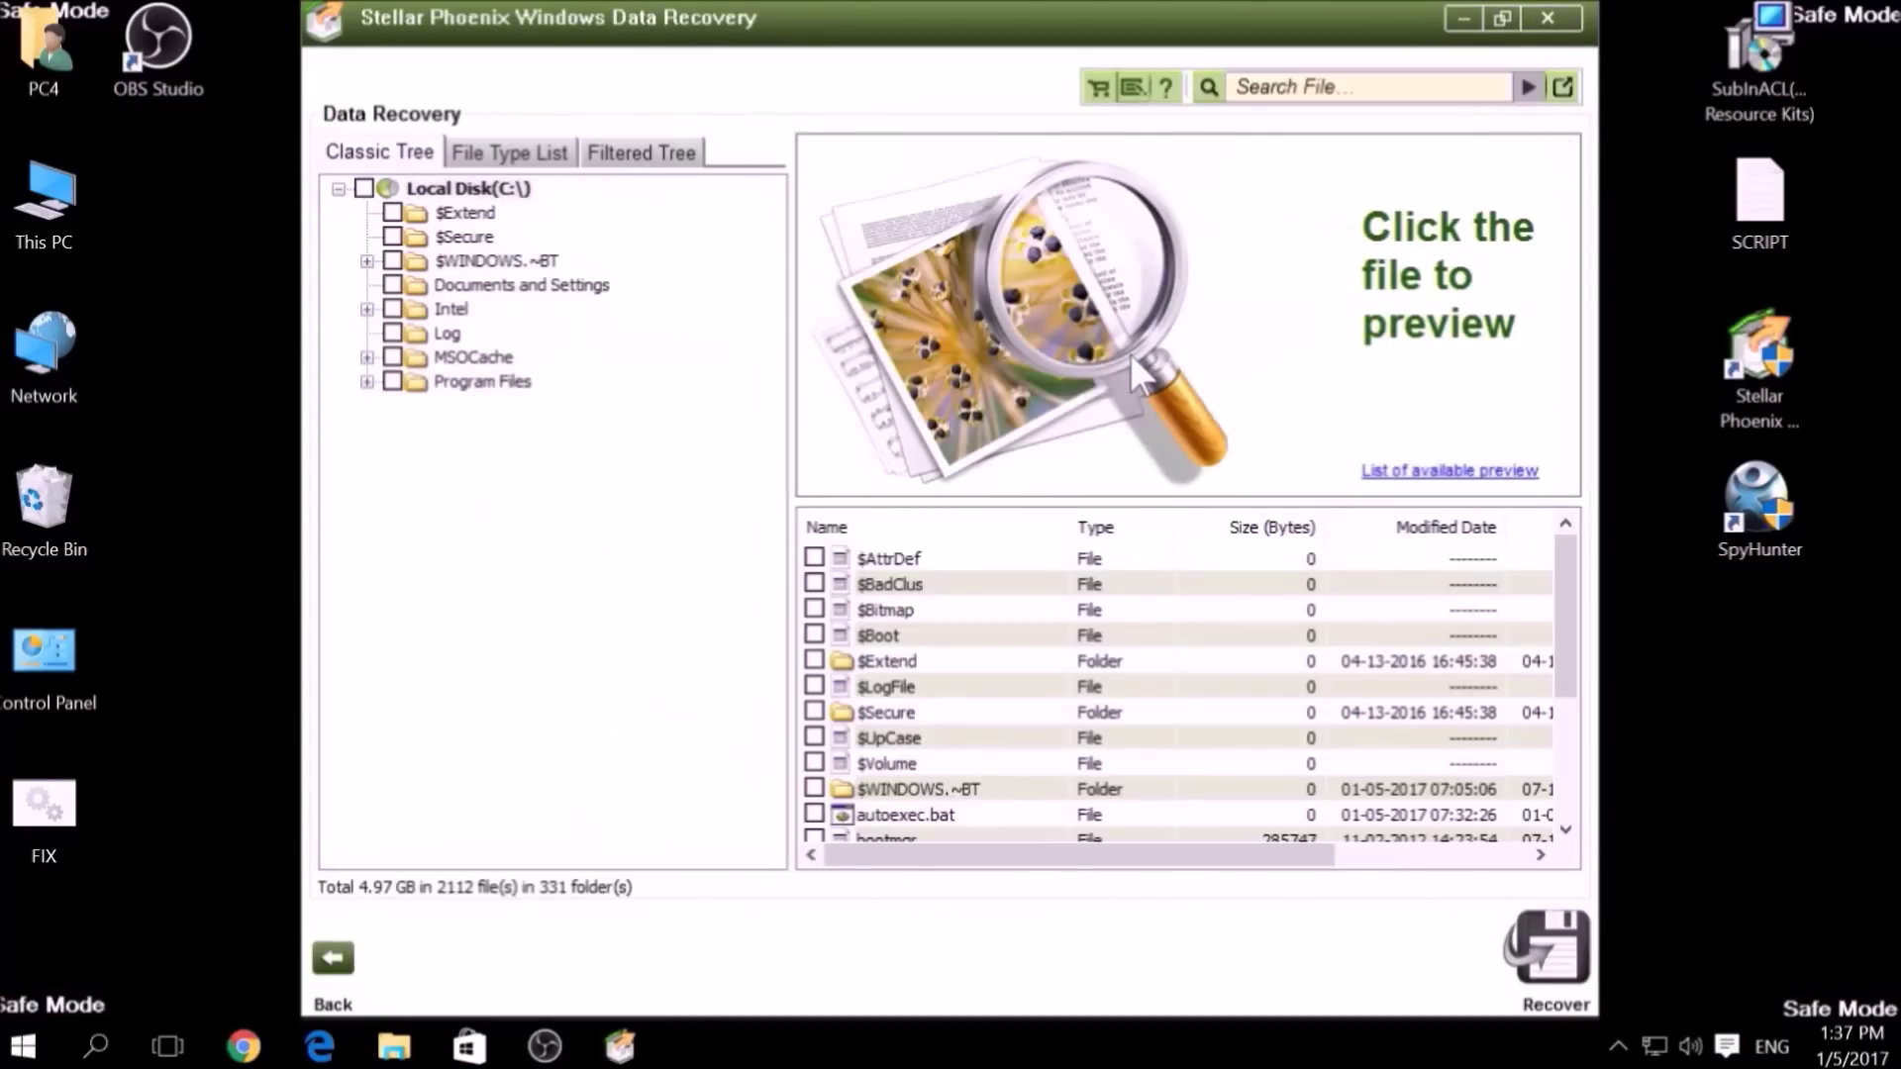
Mark found files such as $WINDOWS.~BT and autoexec.bat for recovery, then close without rescanning.
click(813, 557)
click(814, 583)
click(814, 660)
click(814, 686)
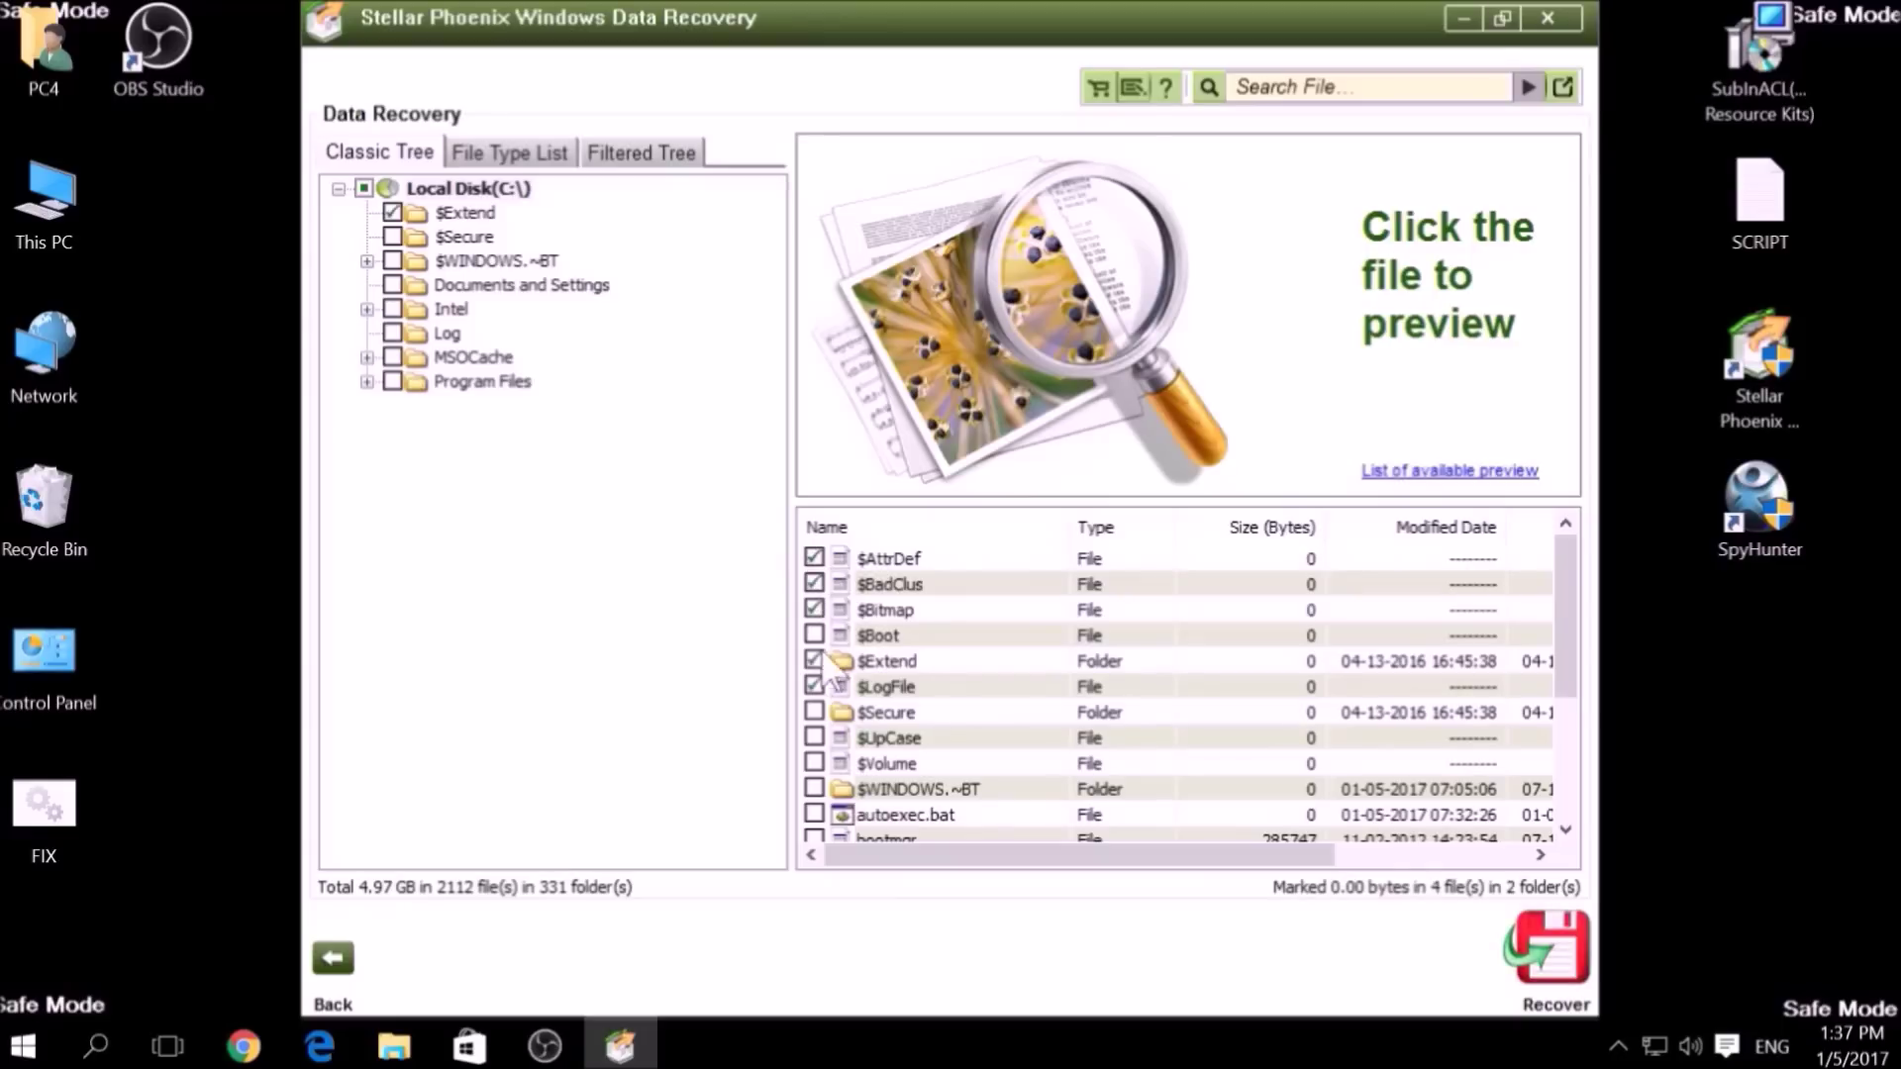
scroll(826, 673, down, 3)
click(814, 583)
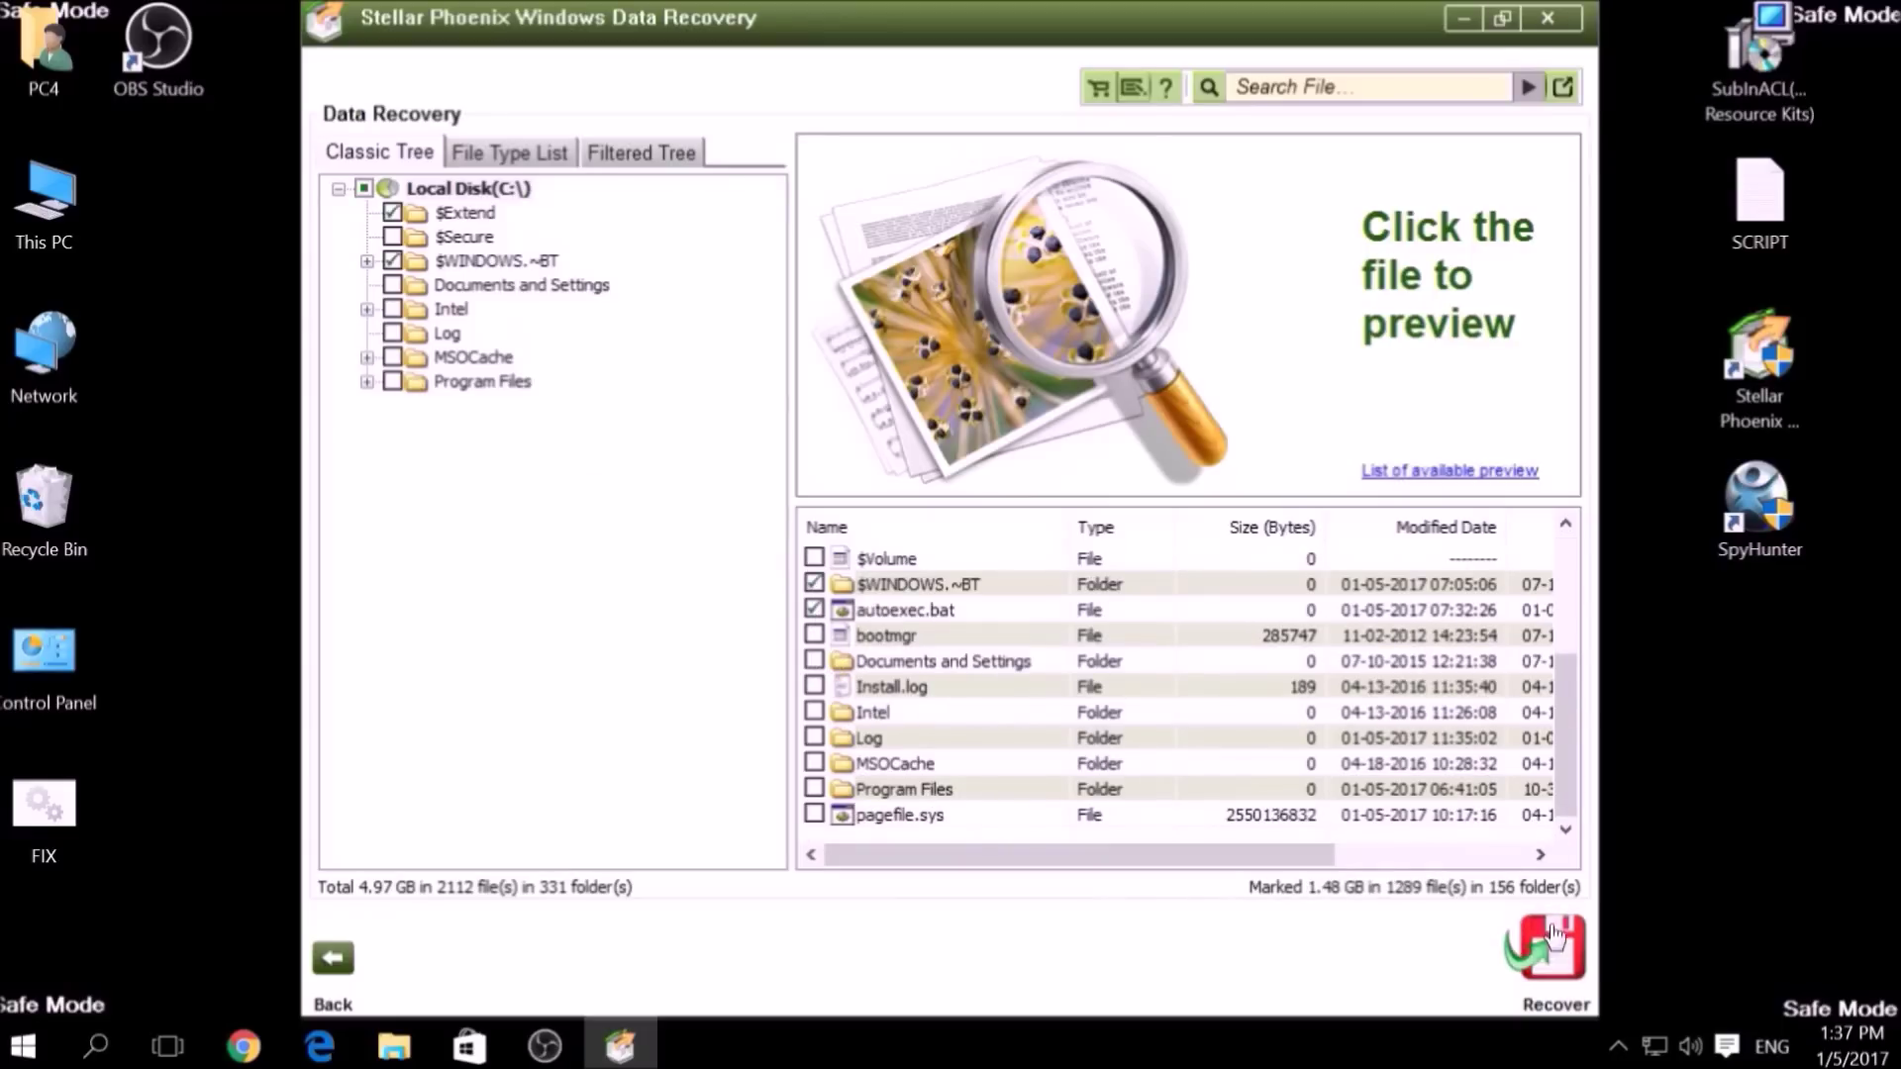
click(1550, 27)
click(940, 630)
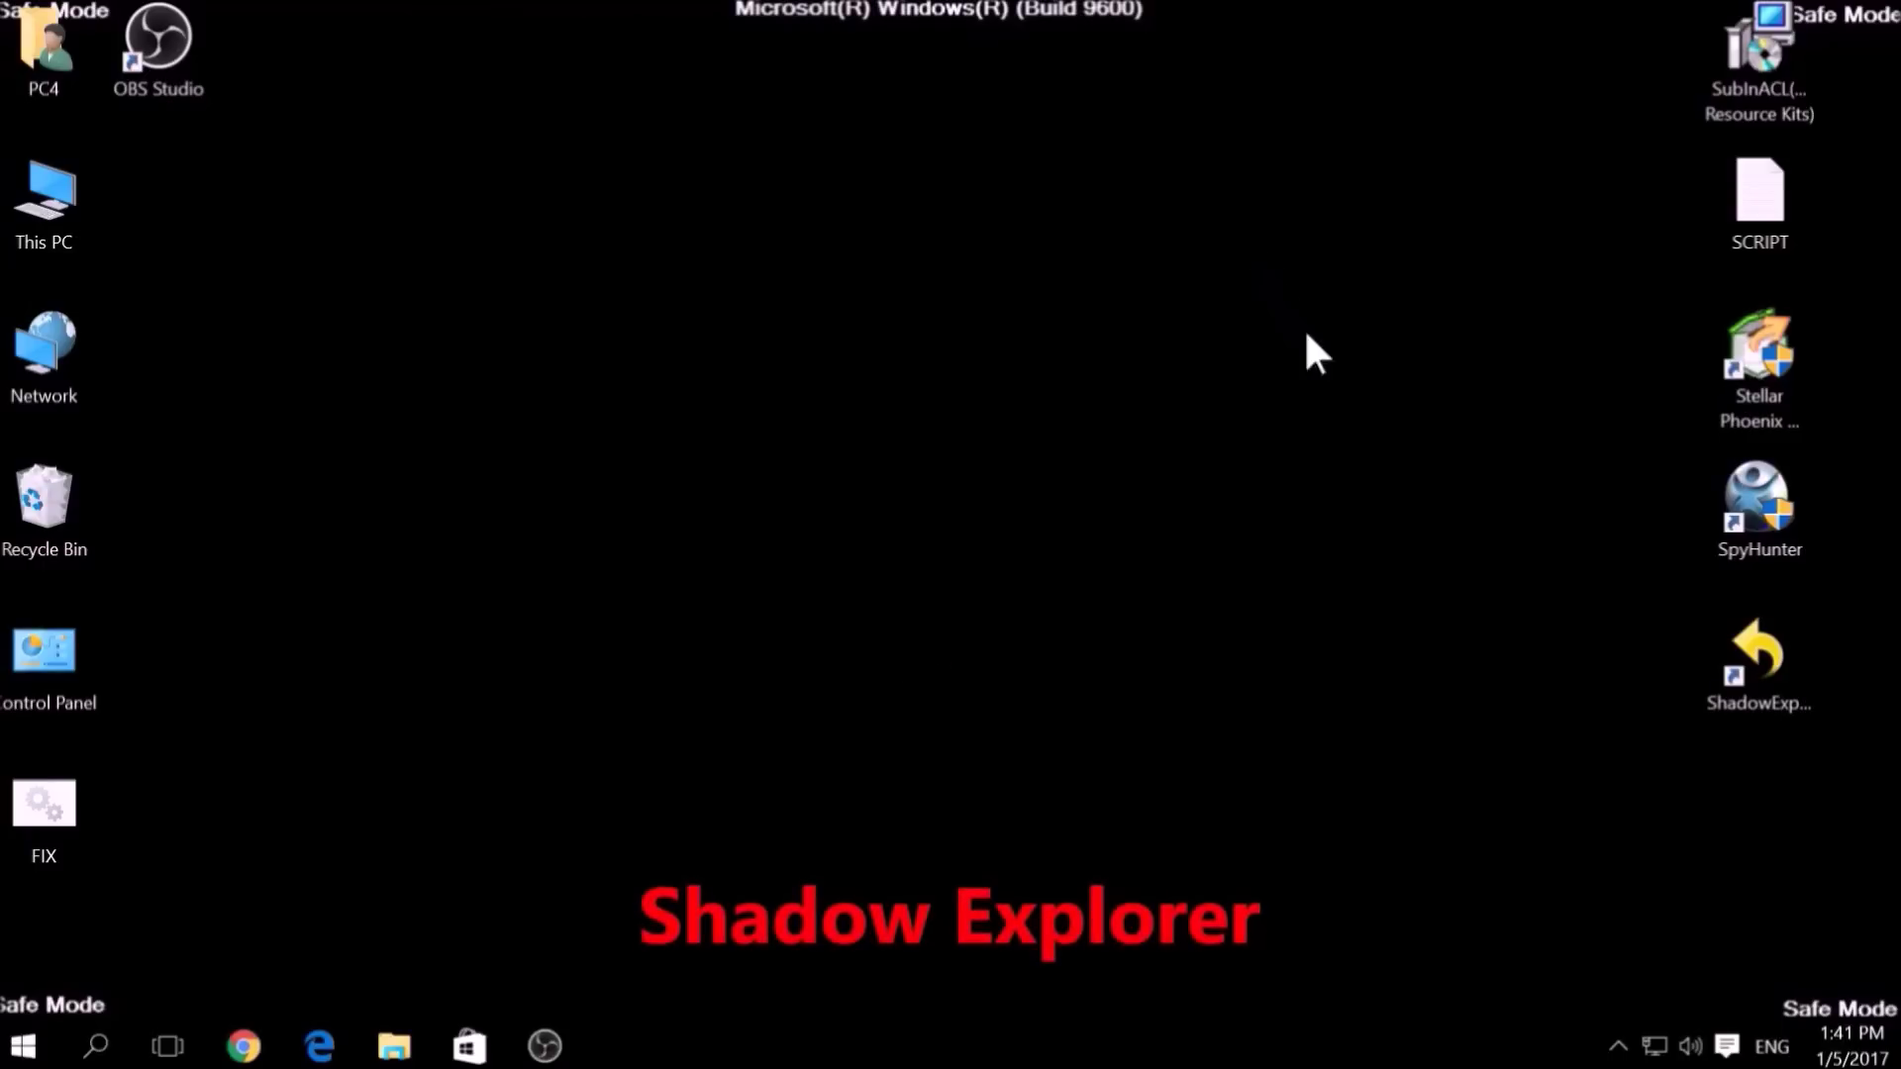
Launch ShadowExplorer, dismiss the update notice, and browse Intel, MSOCache, System Volume Information and Recovery.
click(1754, 681)
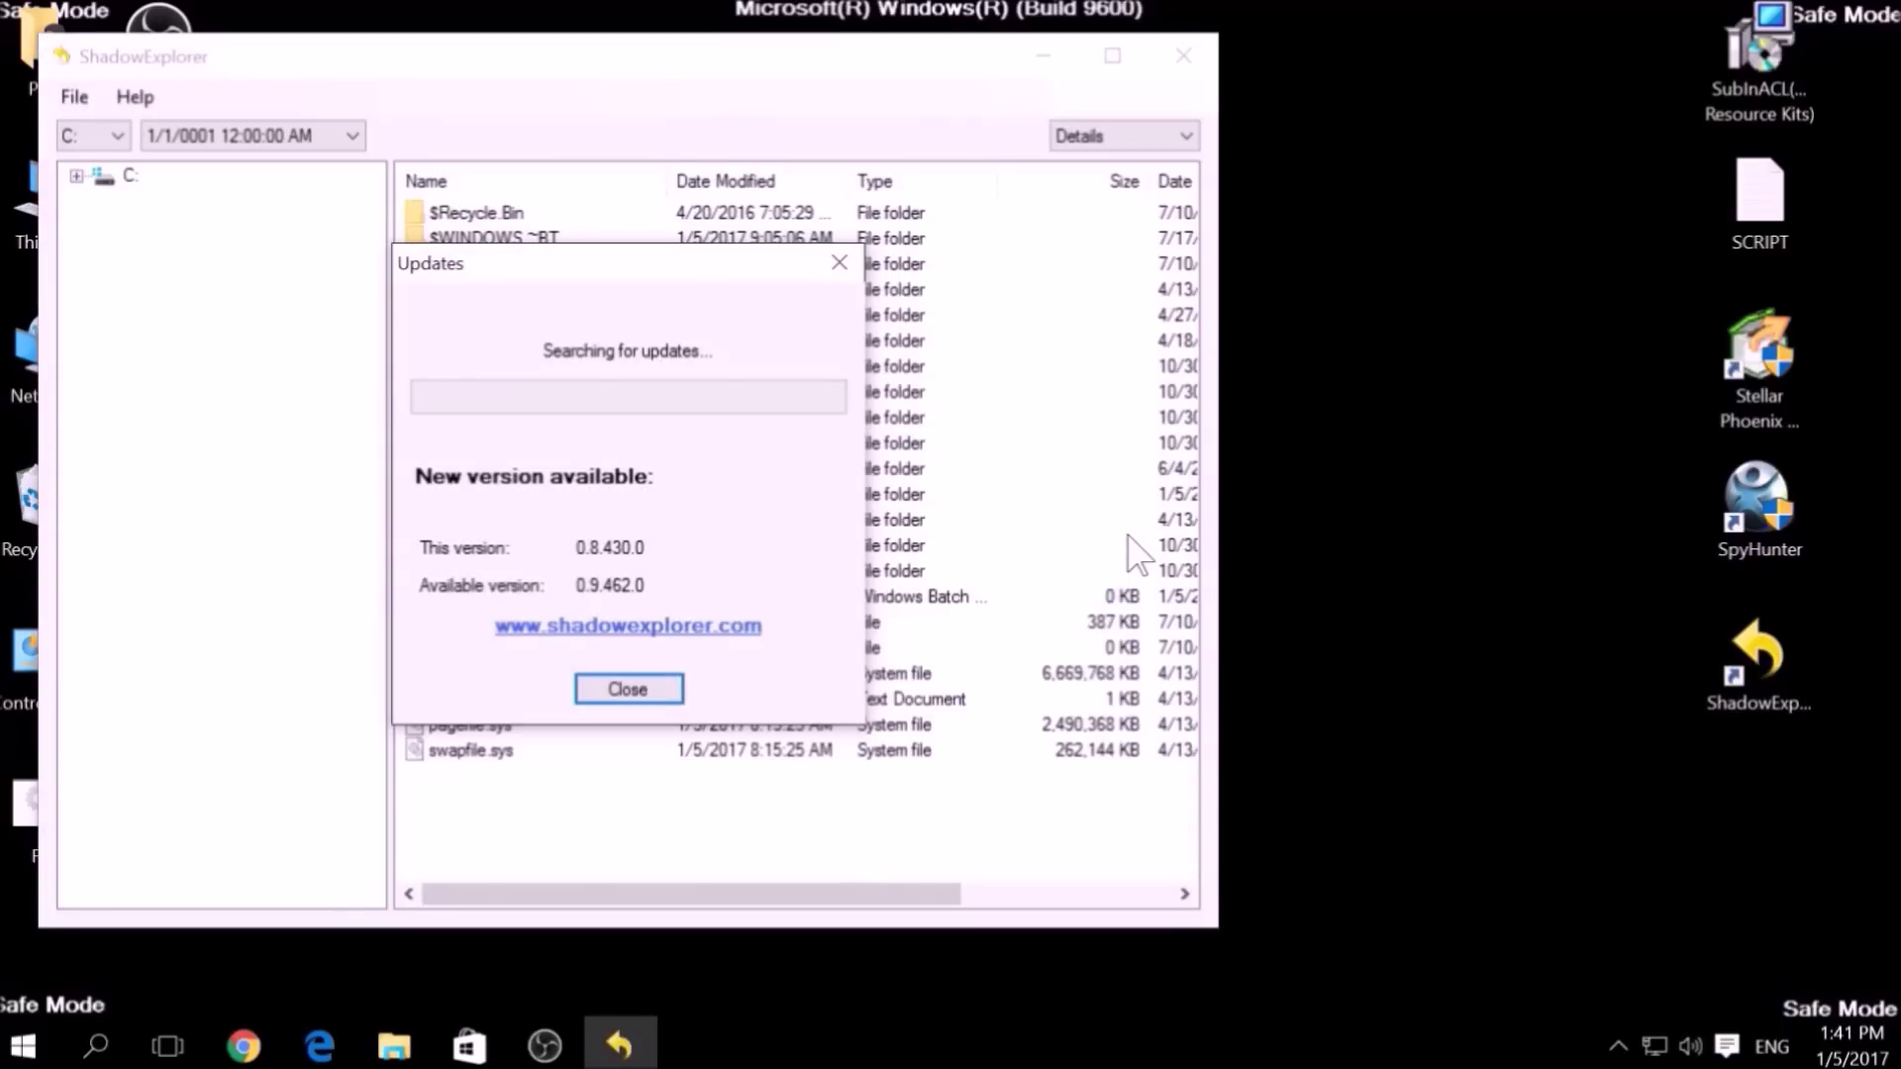
click(835, 265)
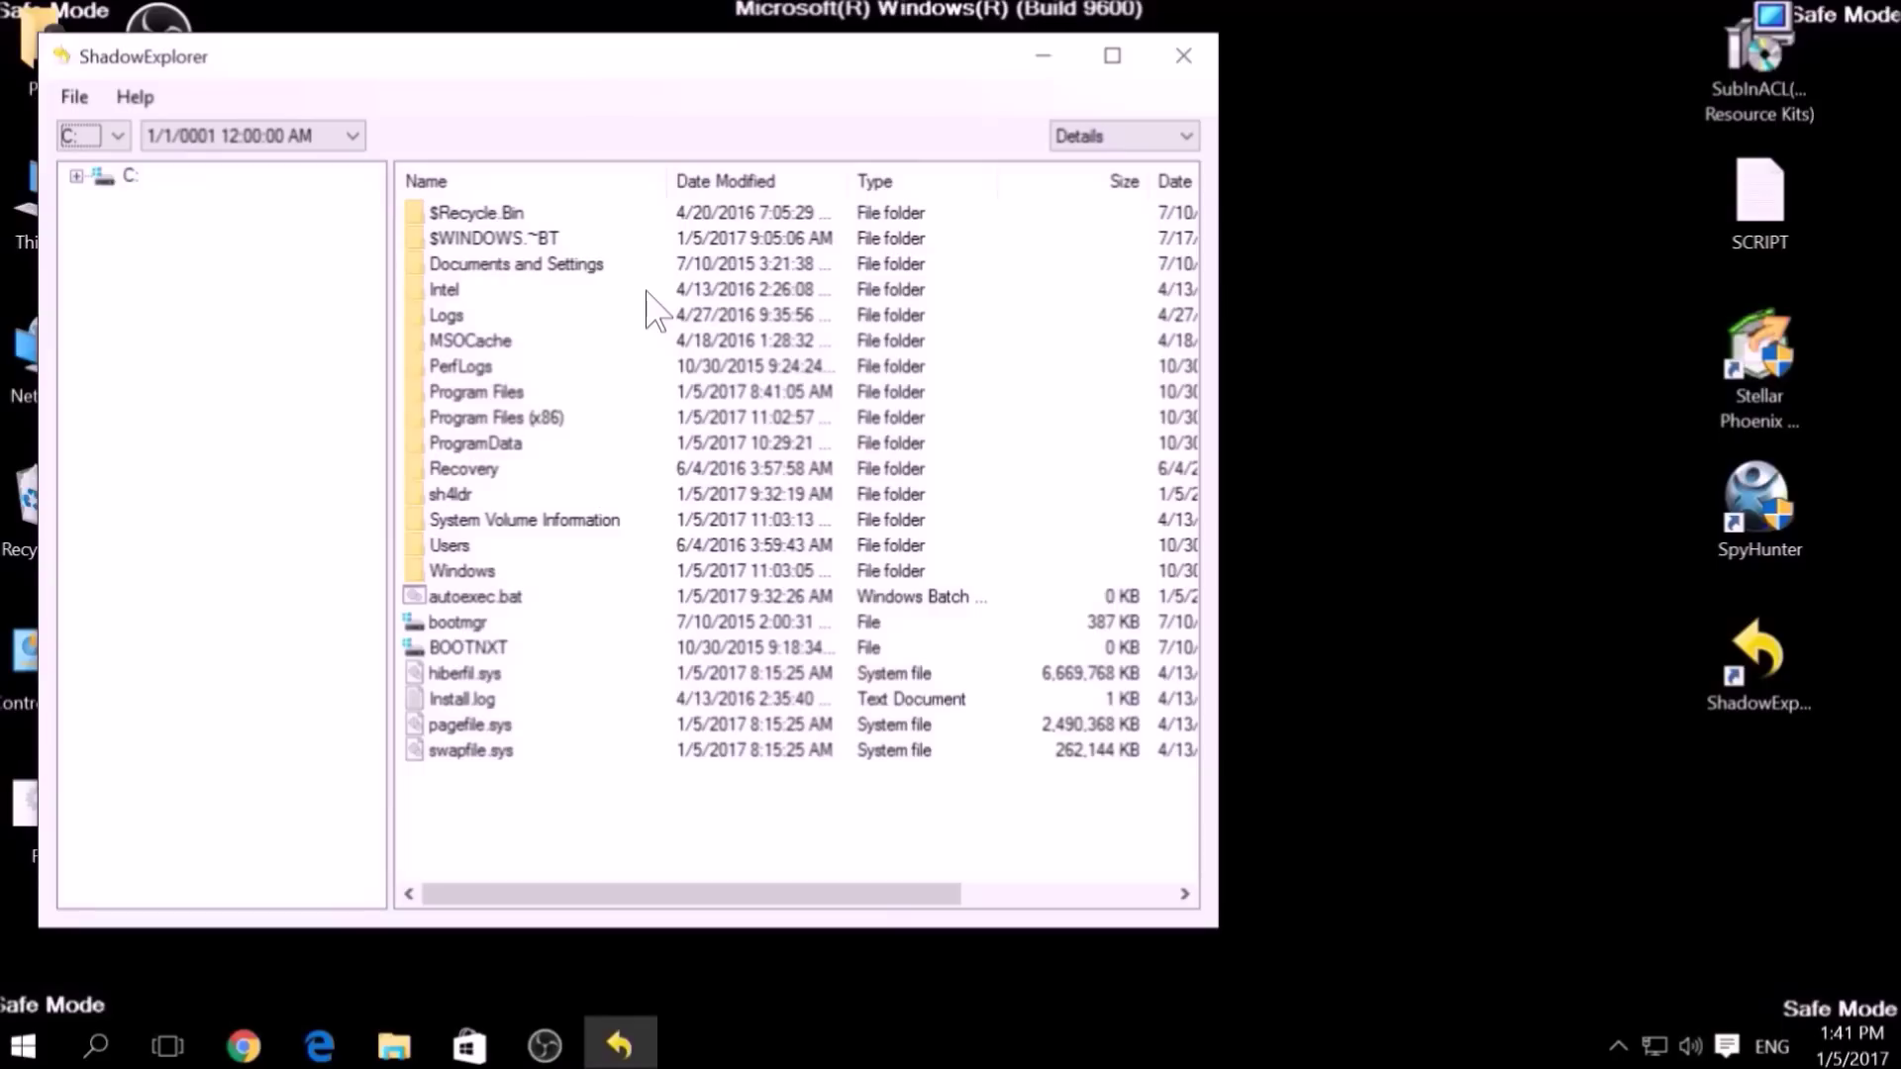
click(446, 290)
click(463, 341)
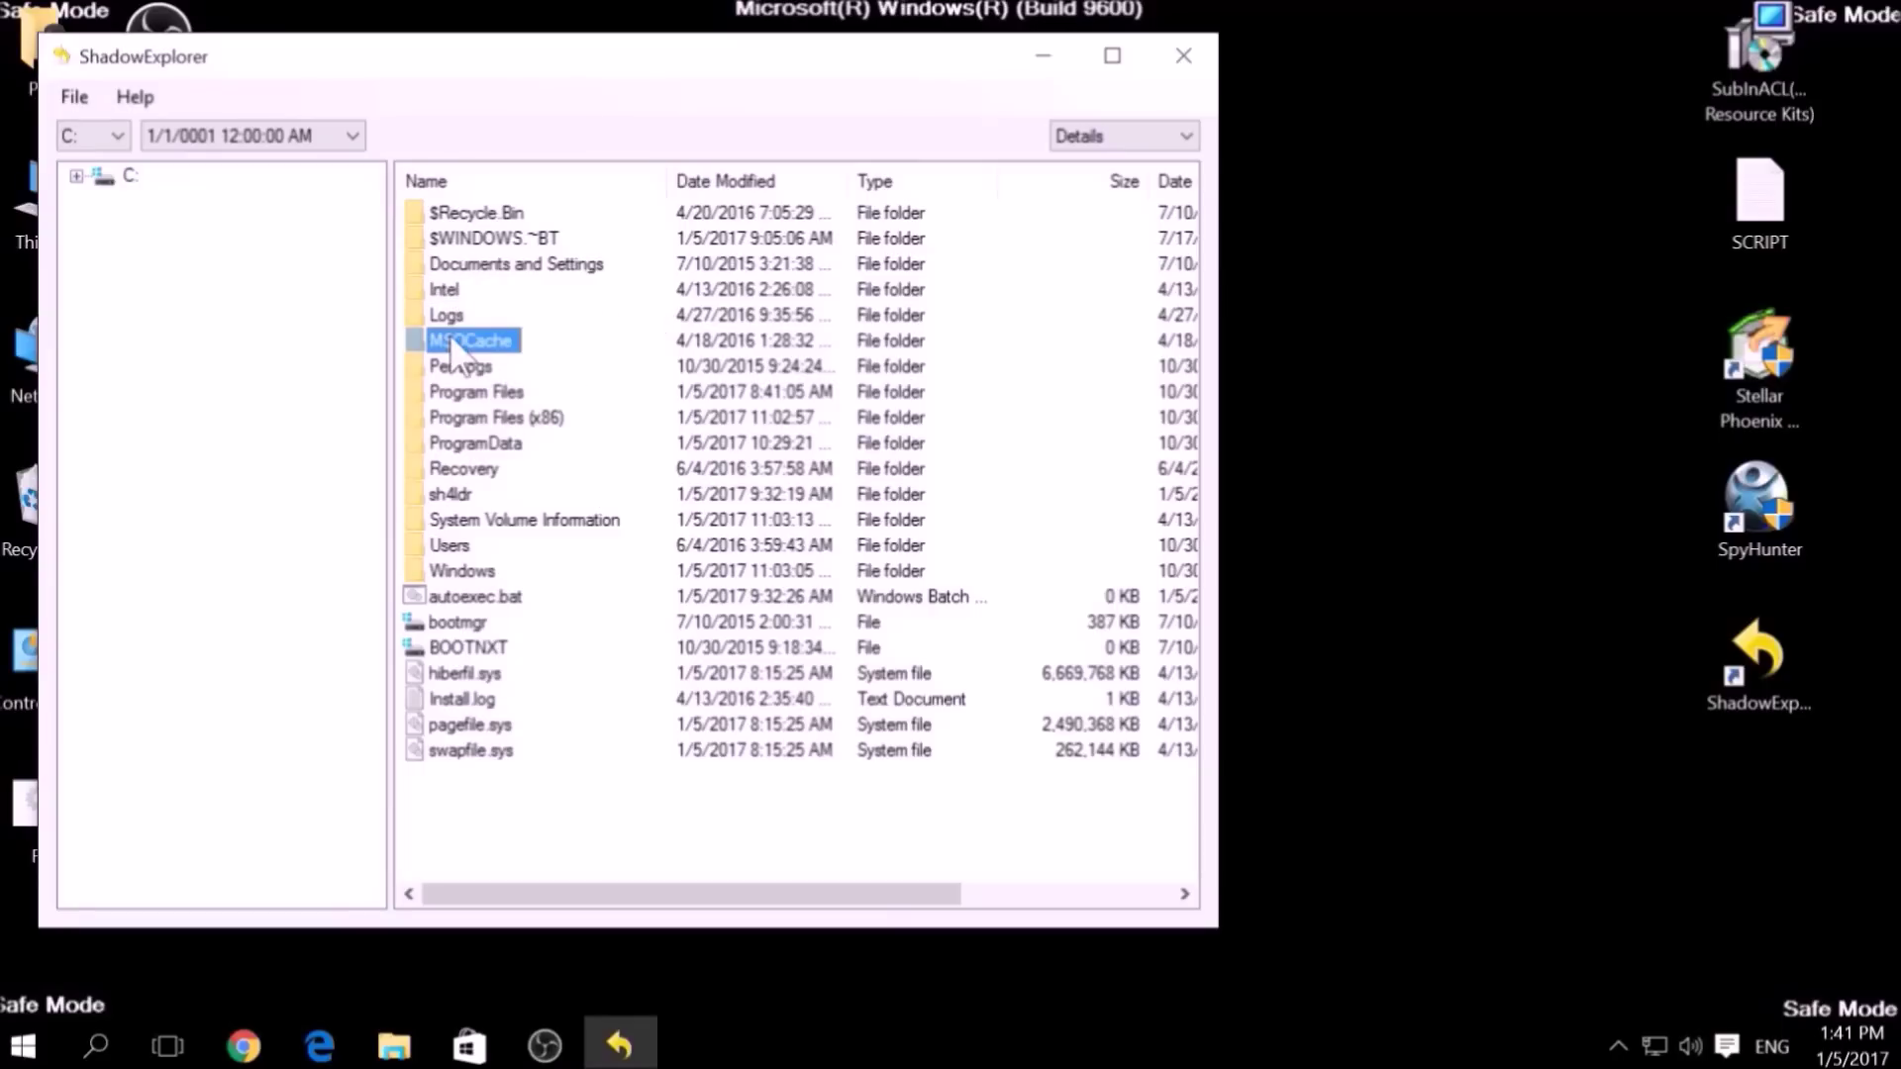
click(457, 521)
click(448, 471)
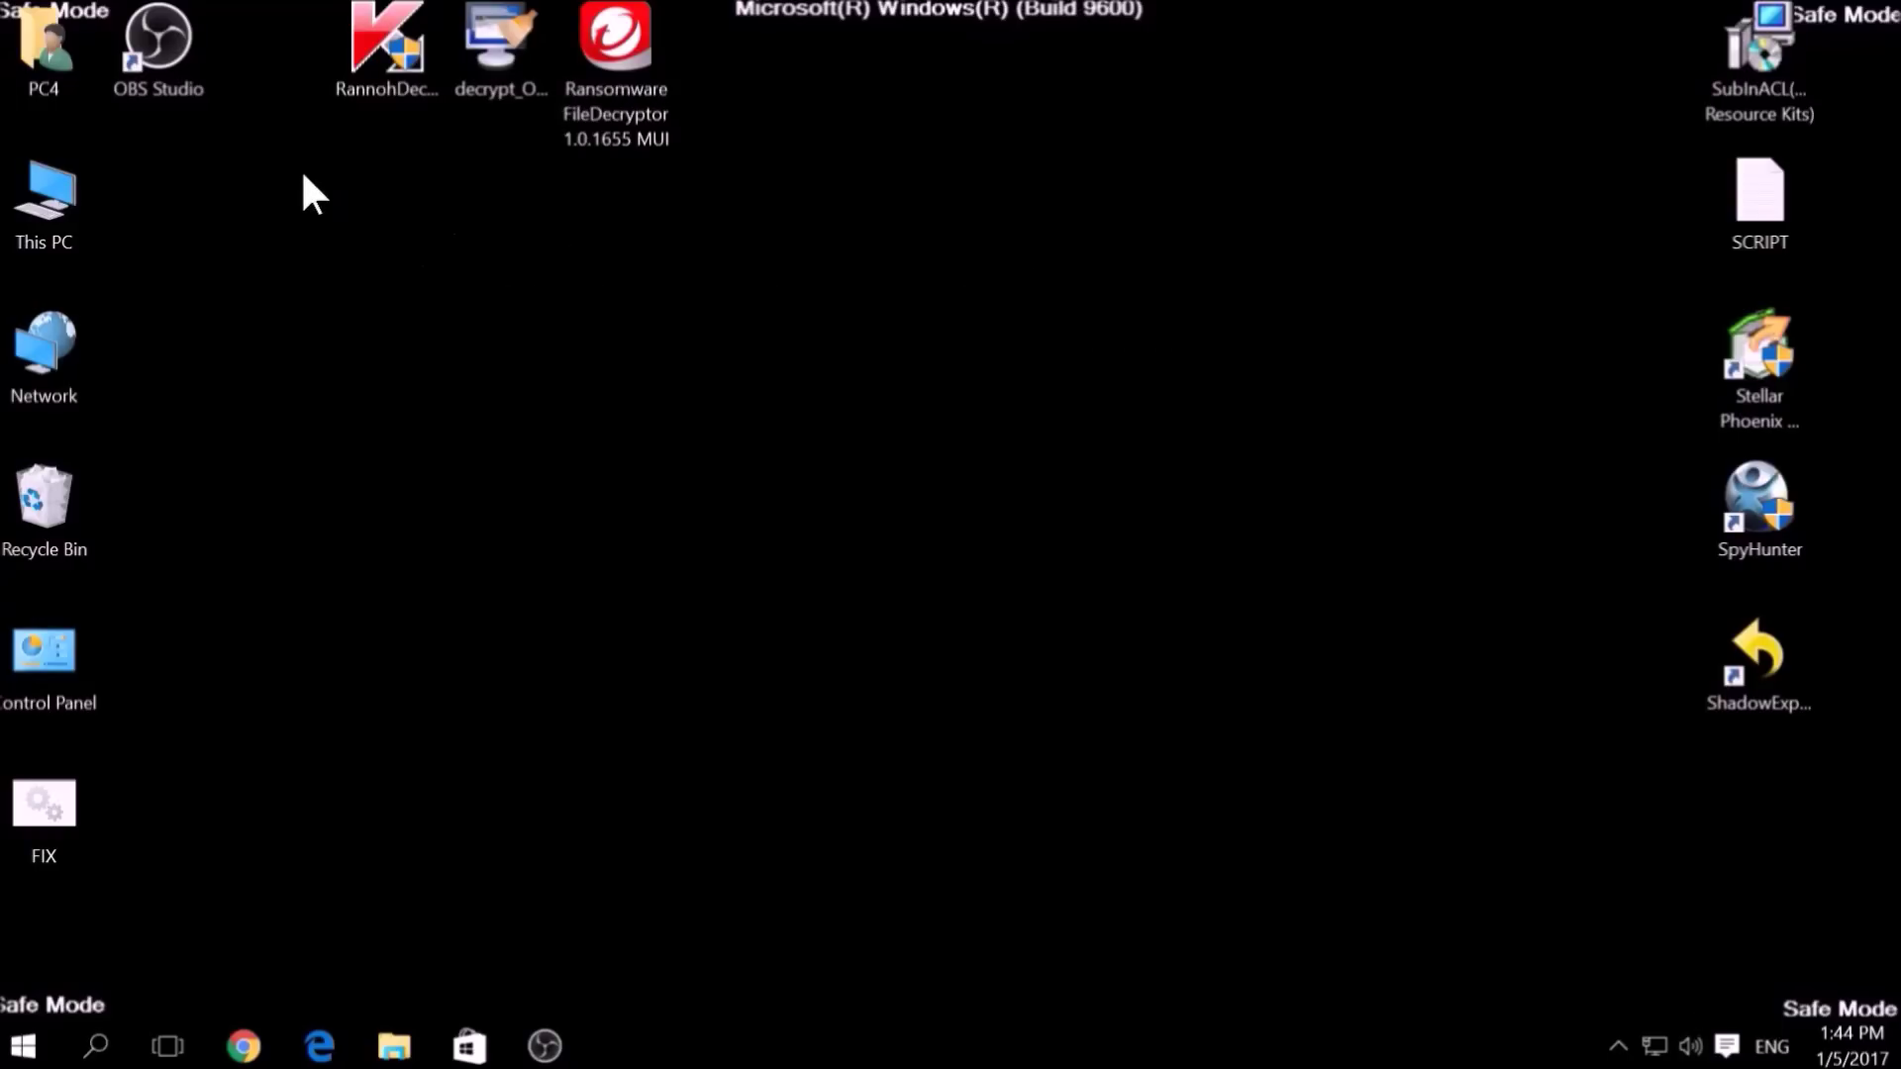
Launch Kaspersky RannohDecryptor from the desktop shortcuts, then close it.
drag(302, 173, 740, 7)
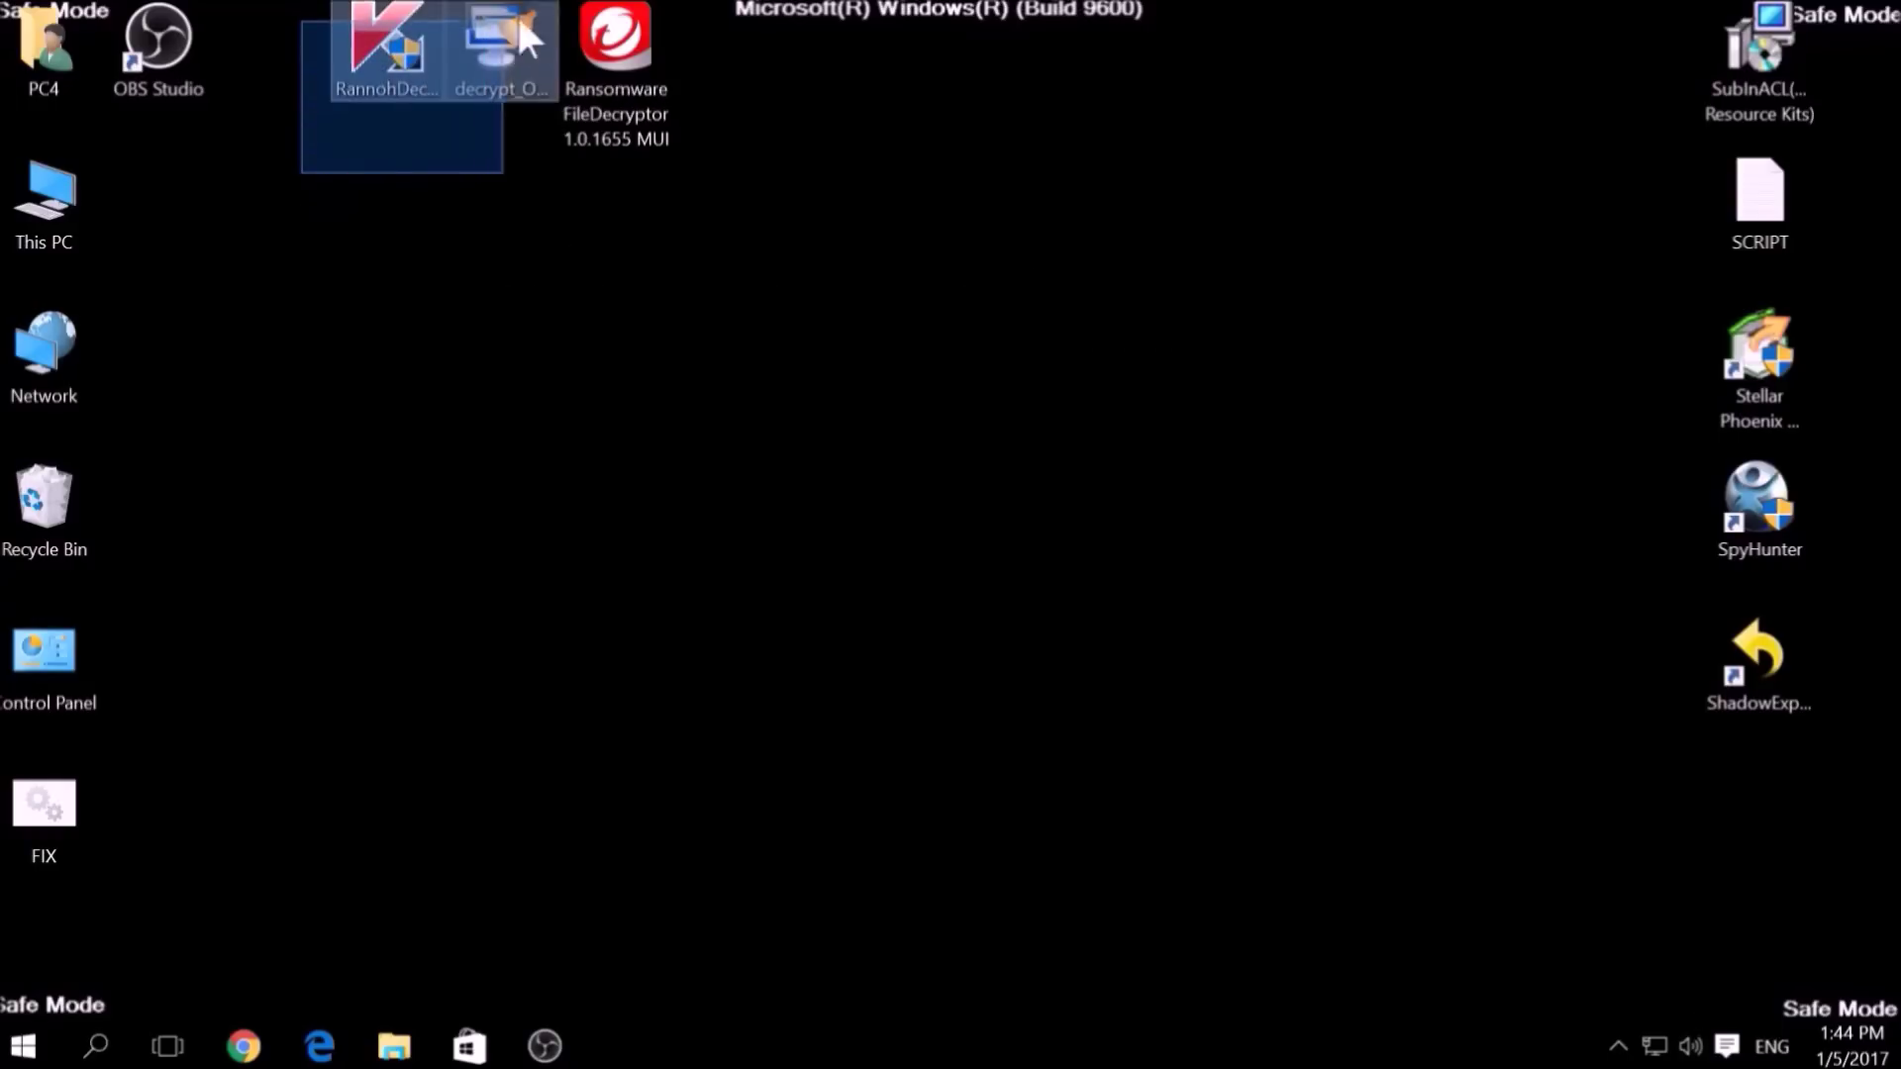
click(784, 343)
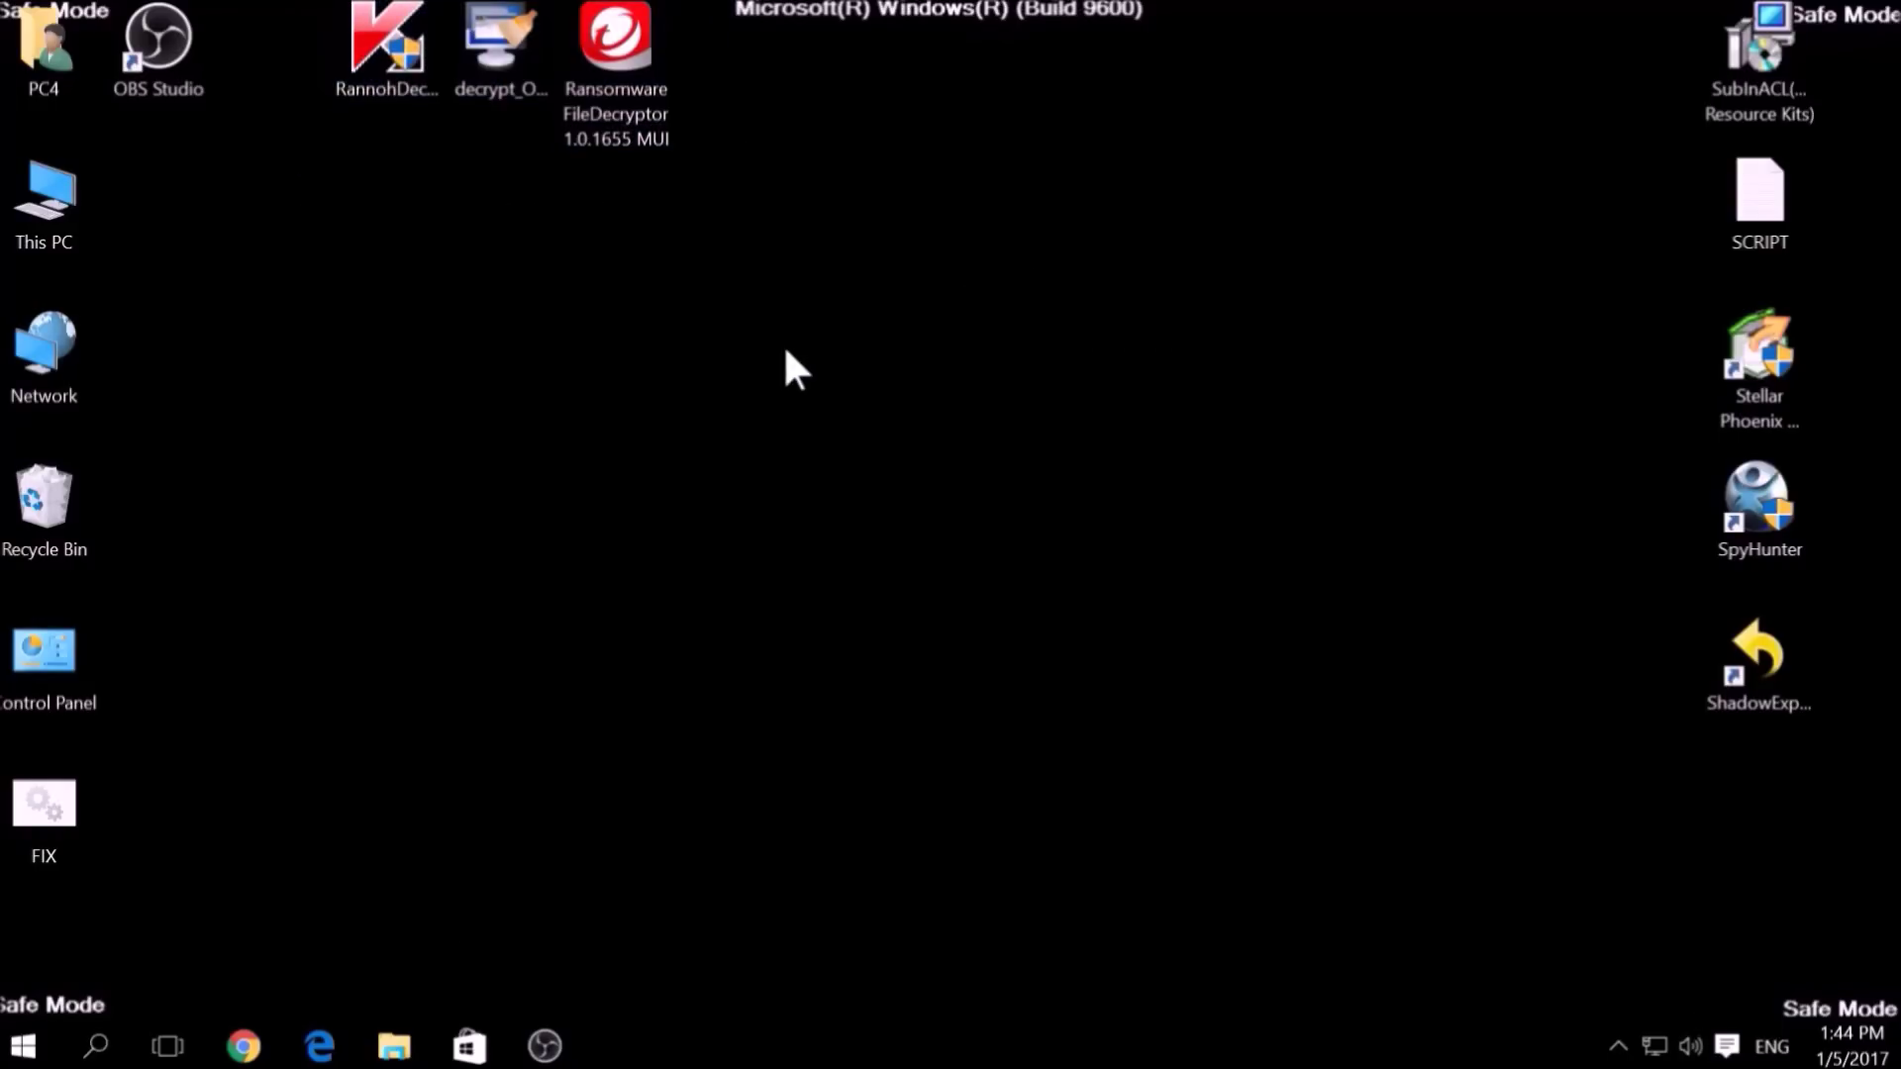
double_click(416, 68)
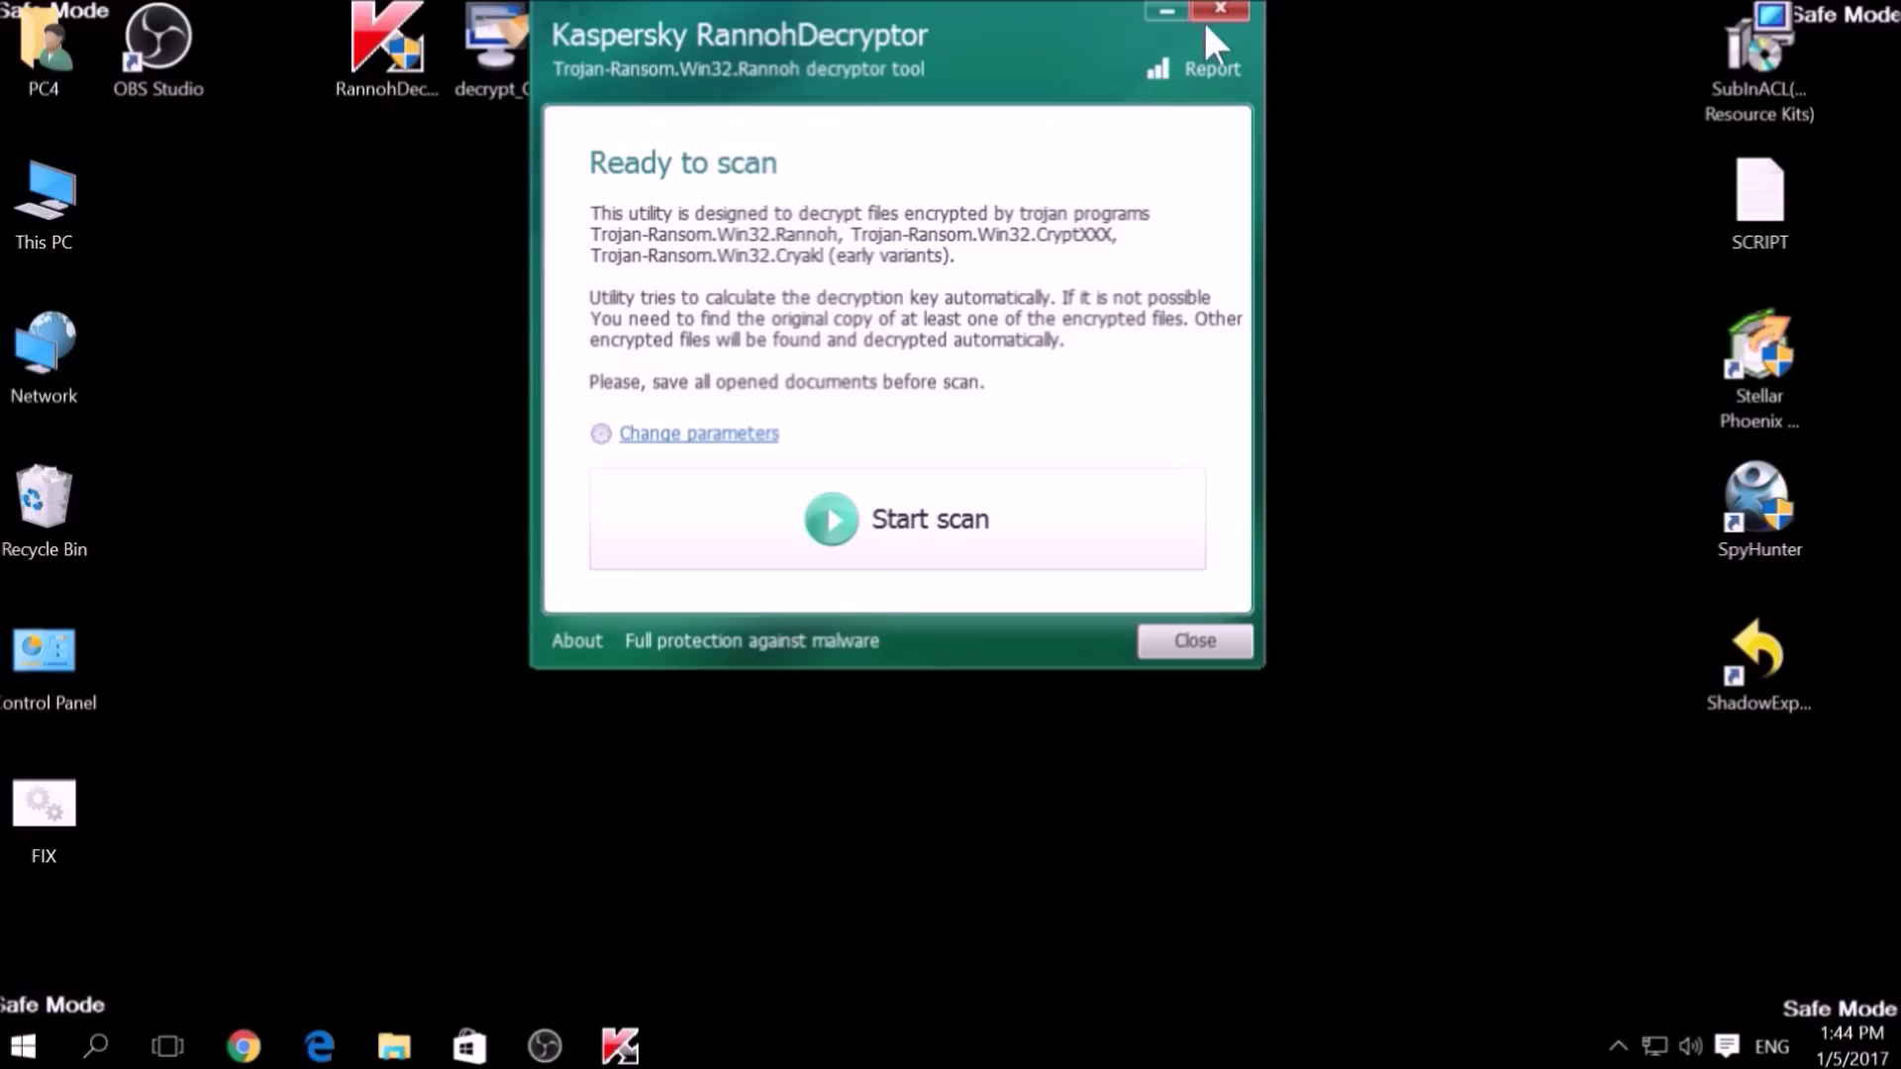
click(1175, 4)
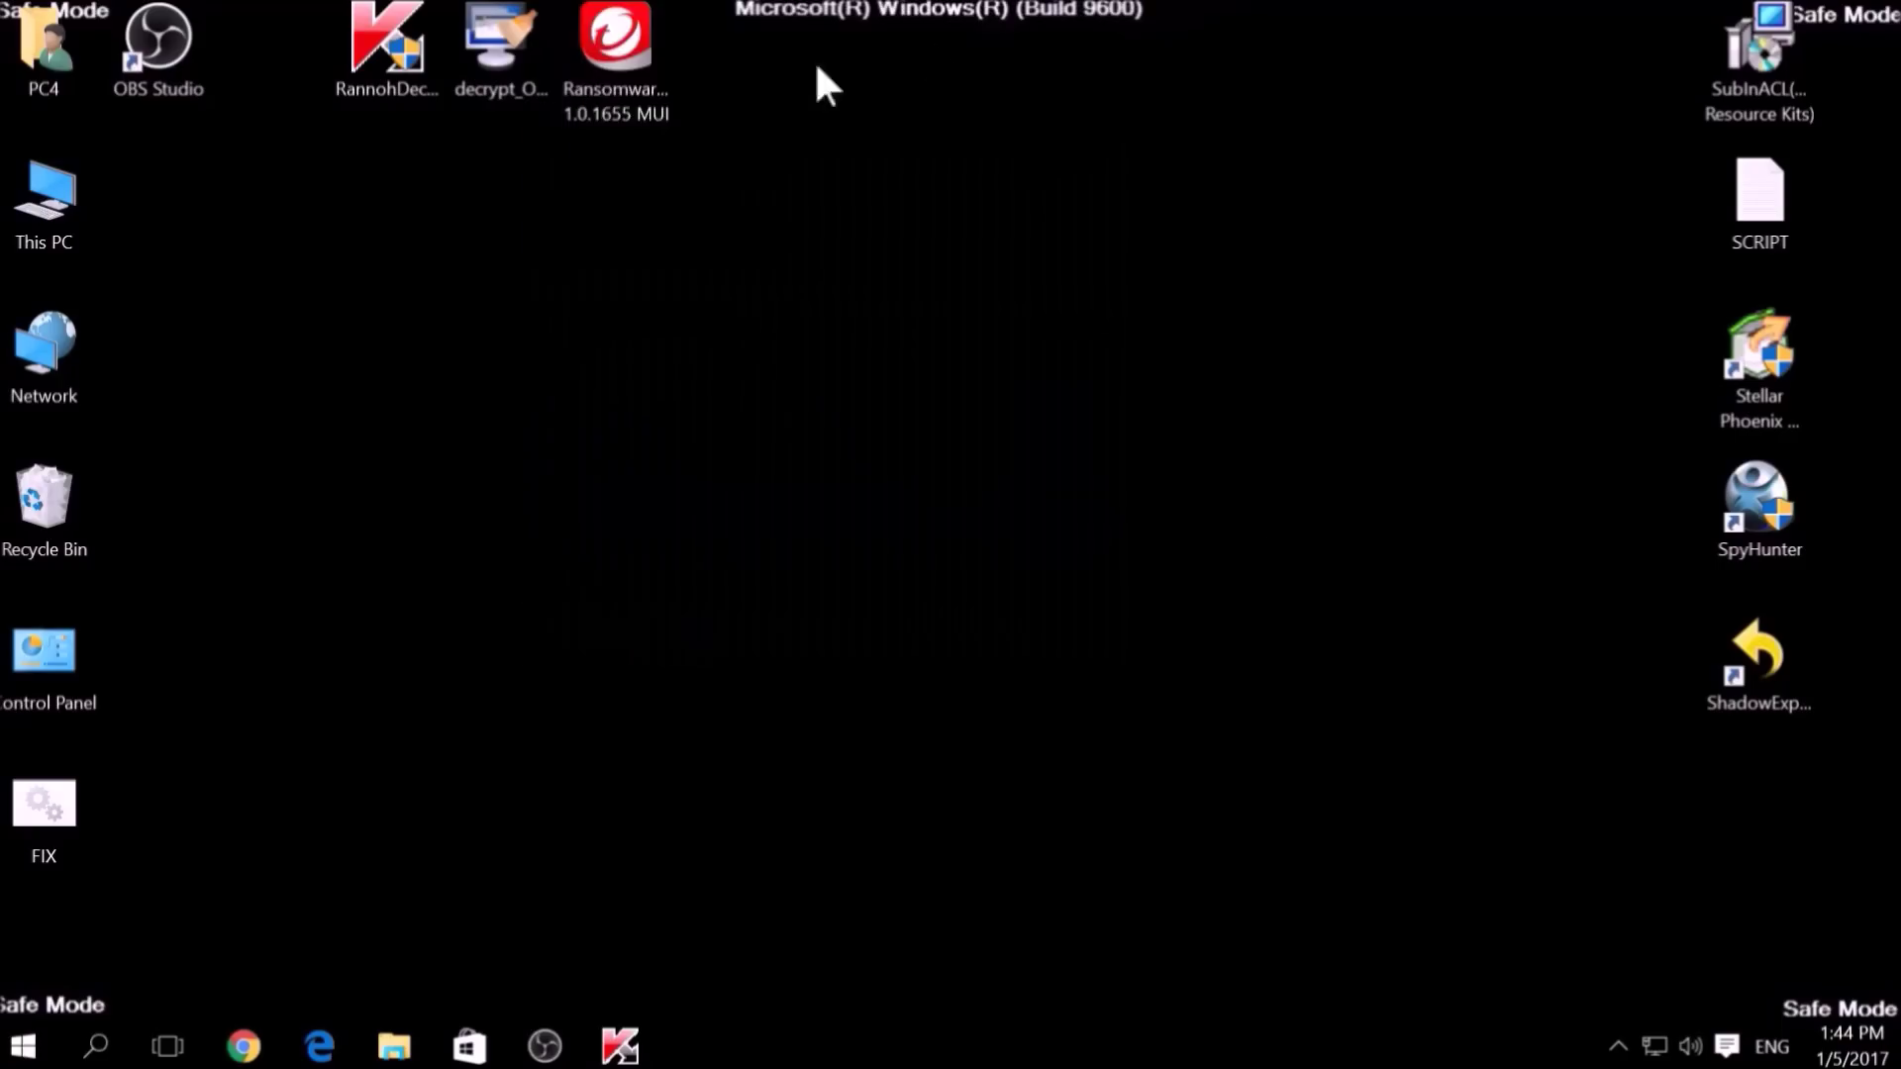
Run the Emsisoft OpenToYou decrypter, accept its terms, pick drive C:\, and minimize it.
double_click(511, 62)
click(1104, 729)
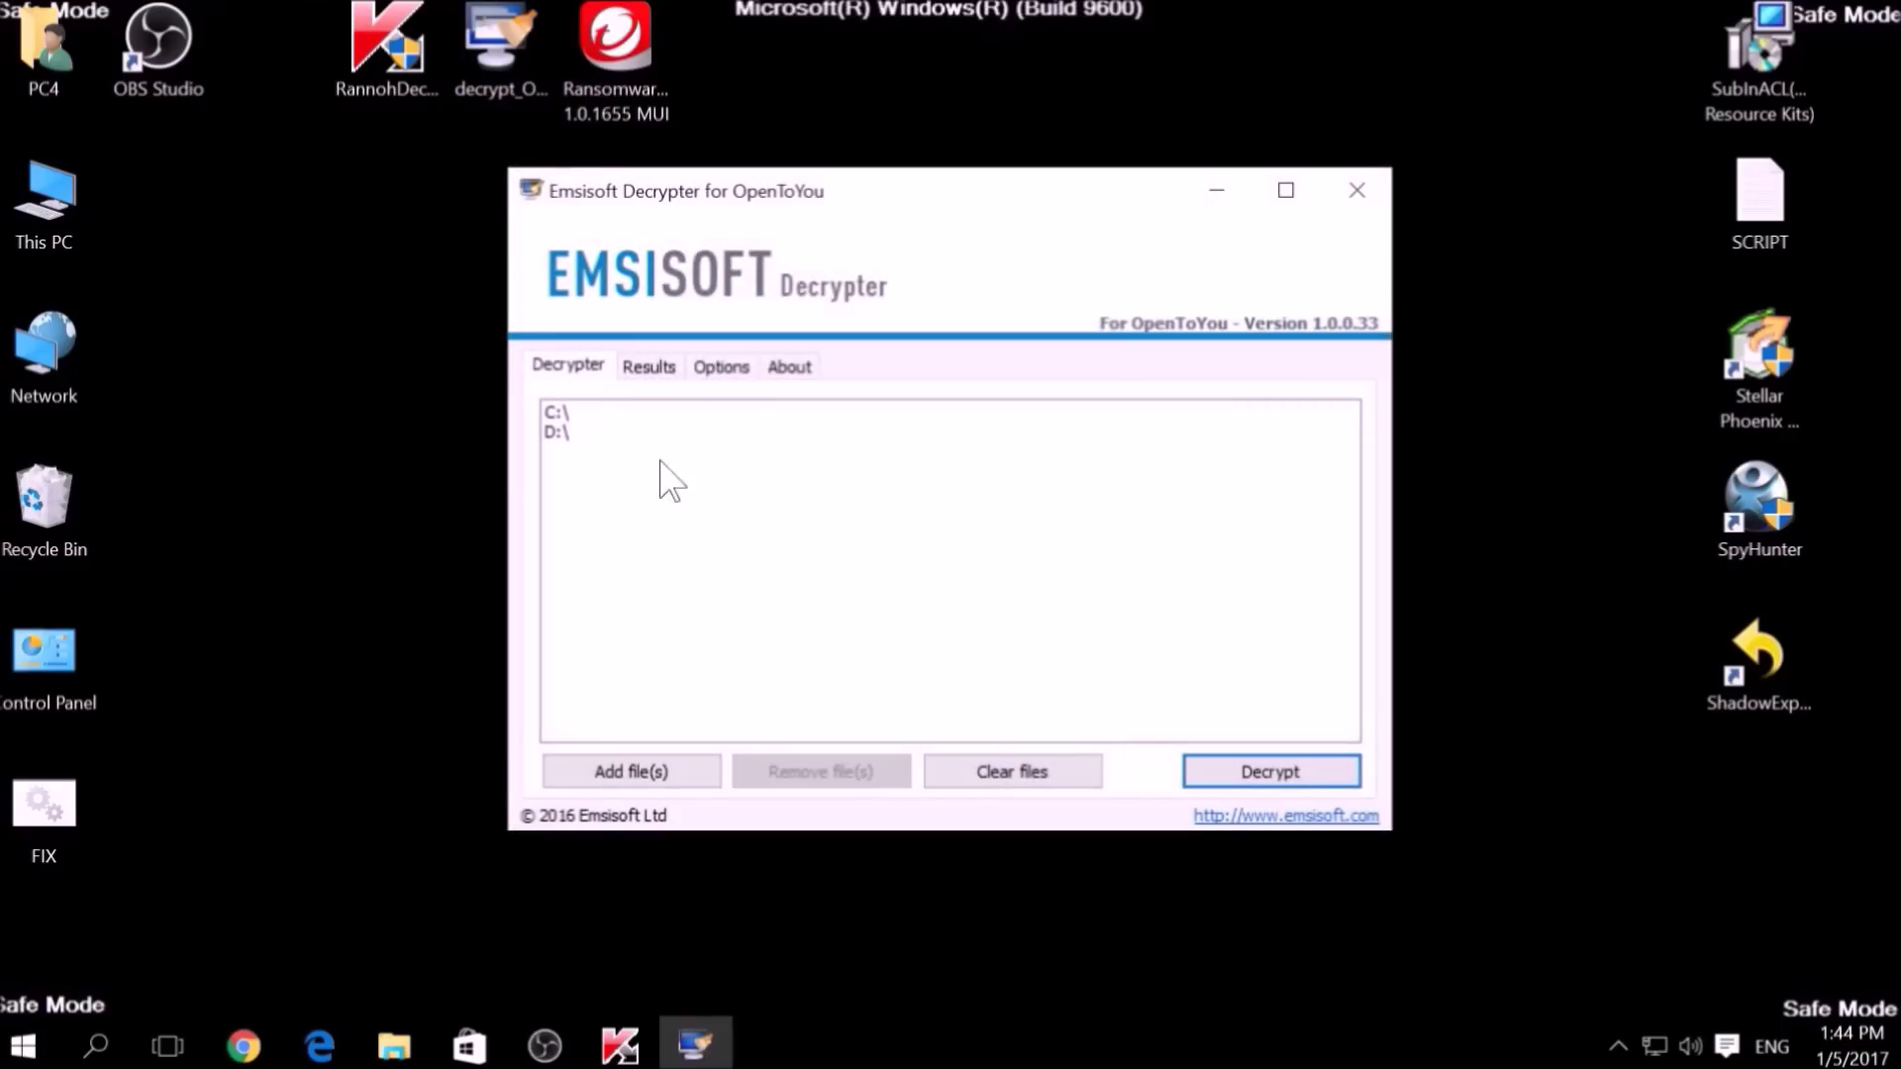
click(579, 414)
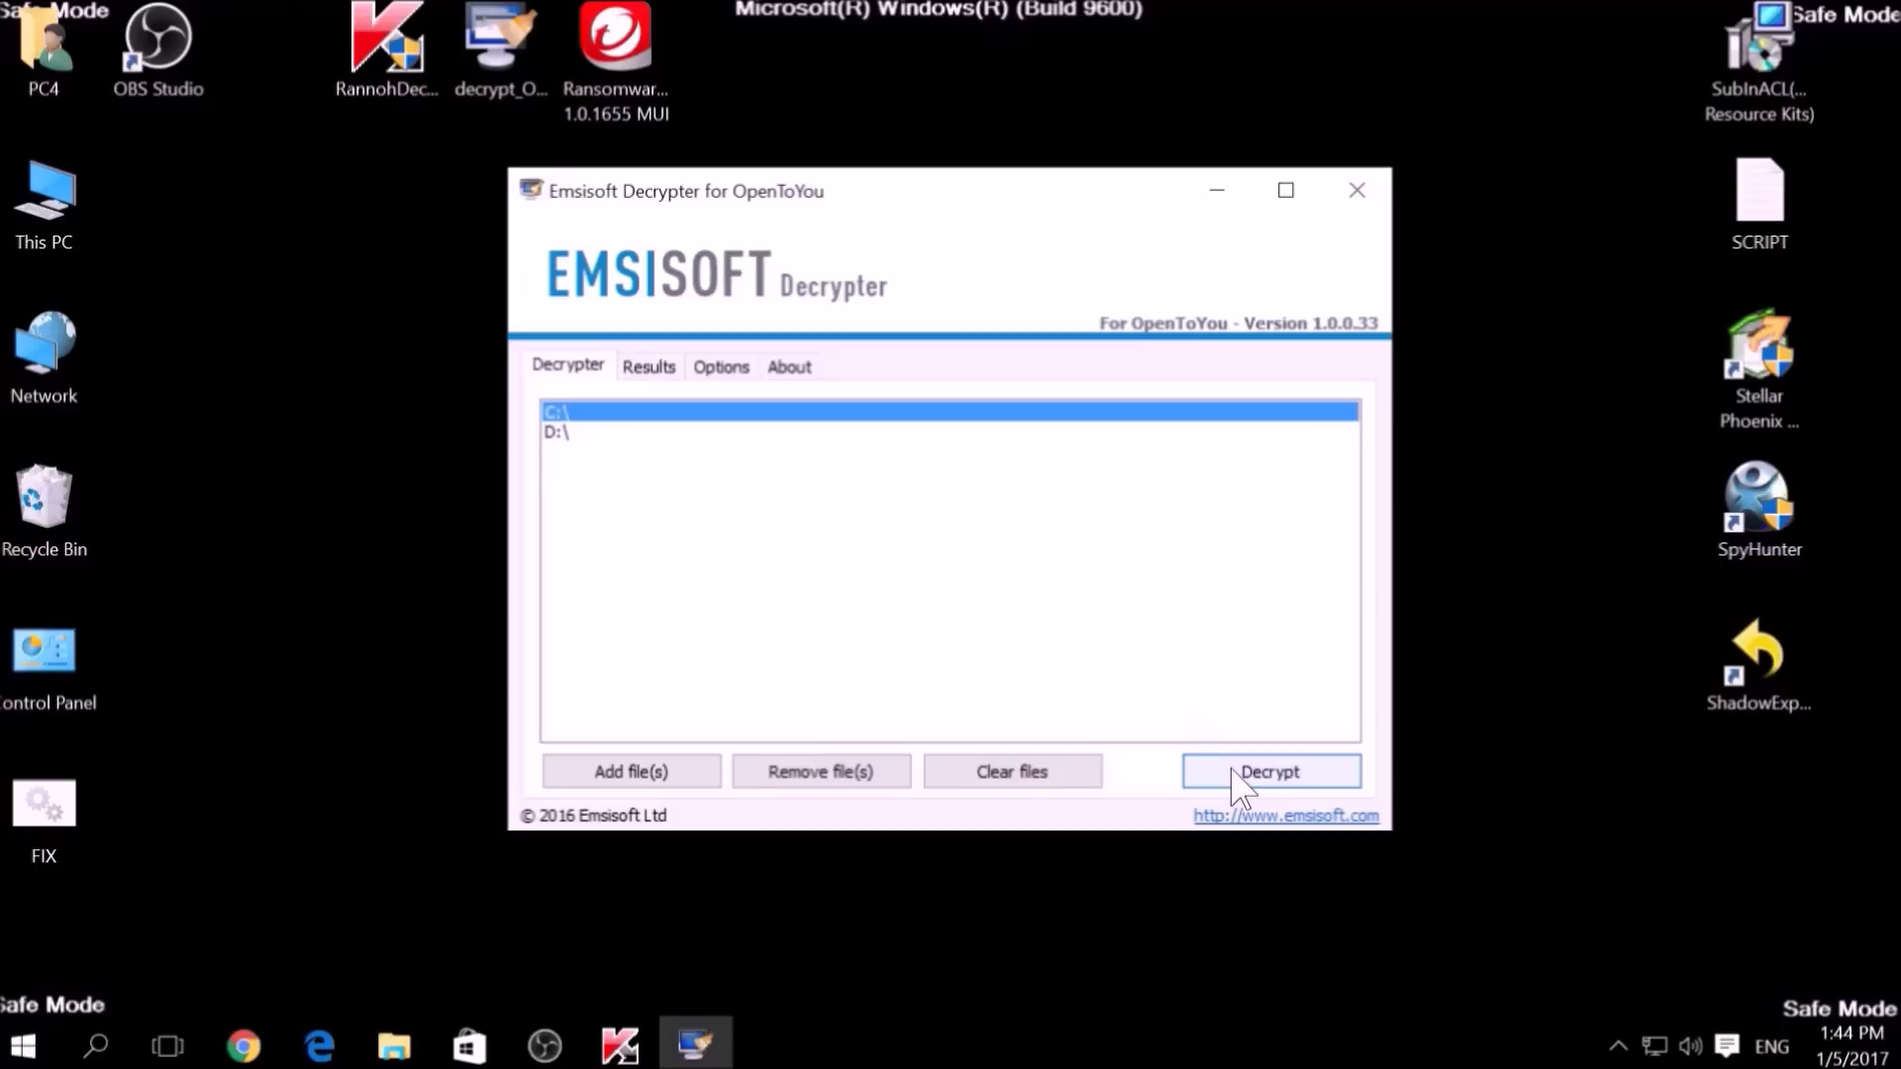
click(1217, 193)
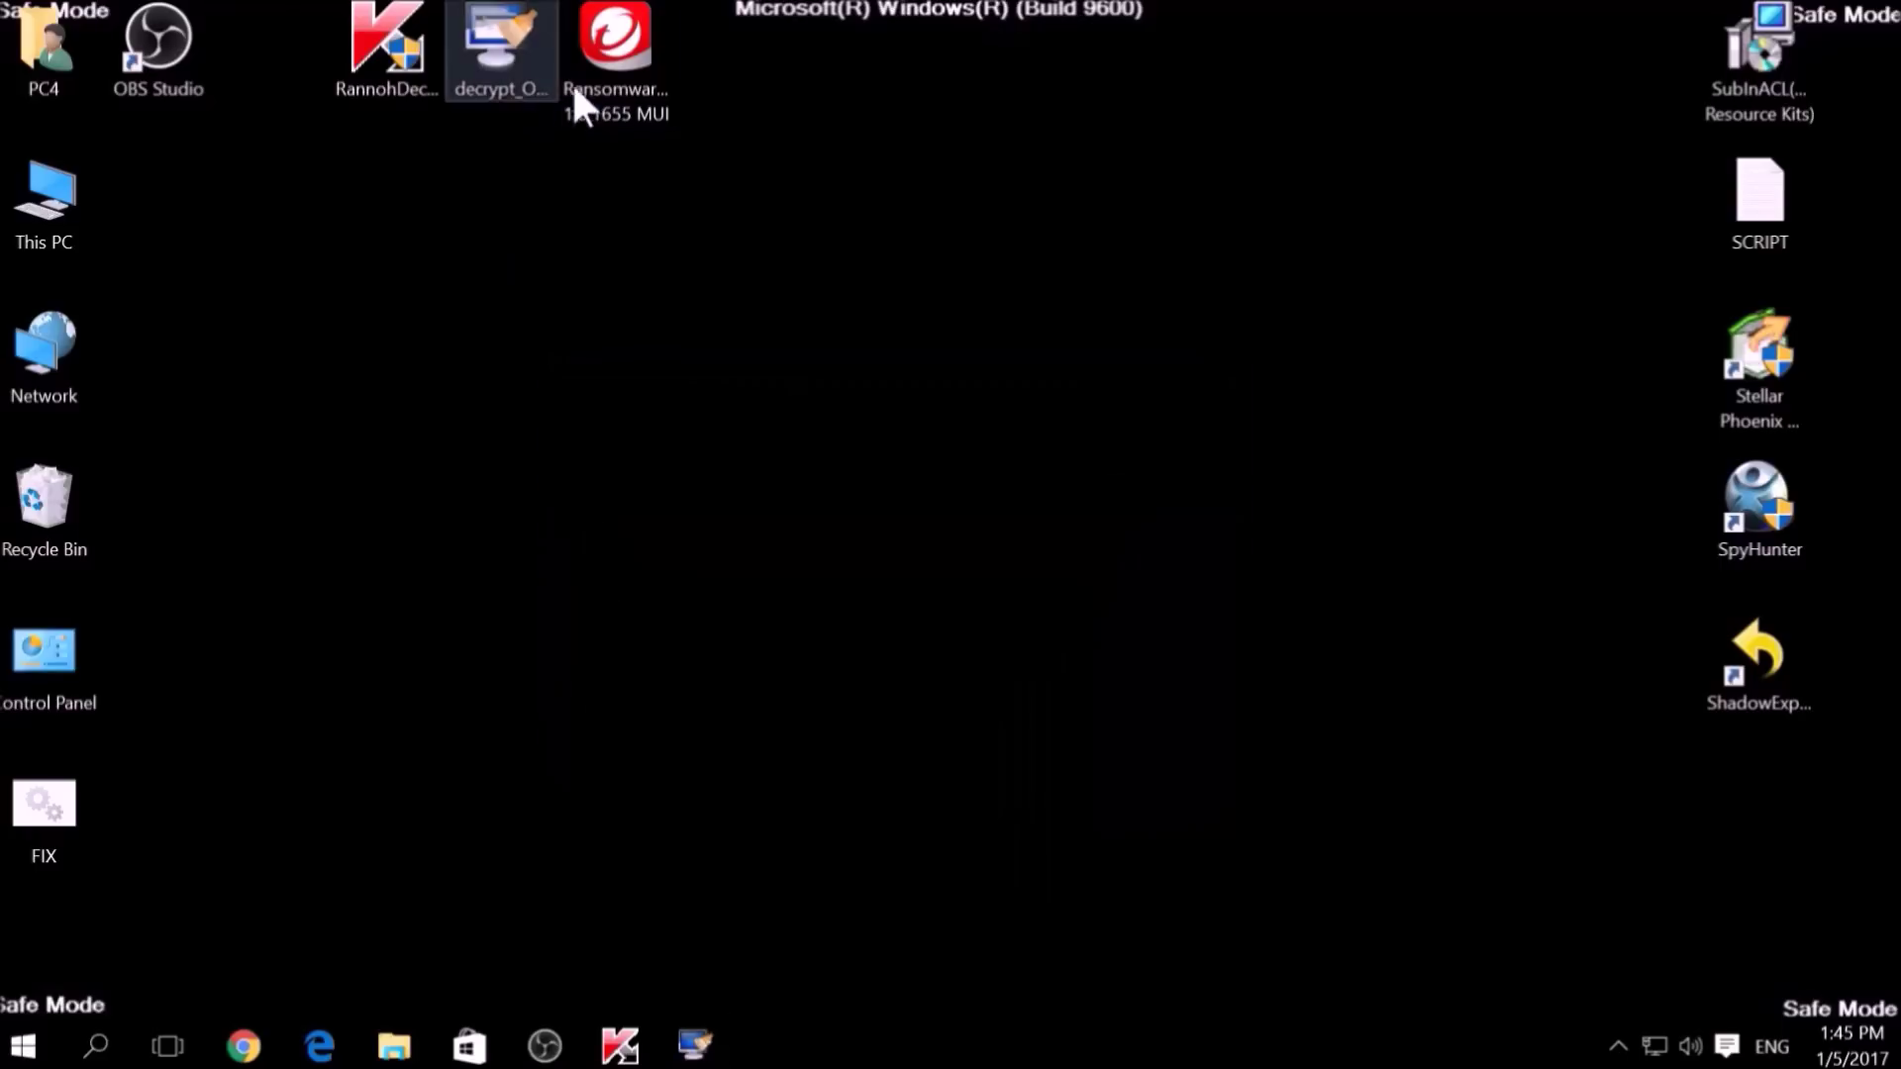
Start Trend Micro Ransomware File Decryptor, accept its license, and show the ransomware name list.
double_click(604, 87)
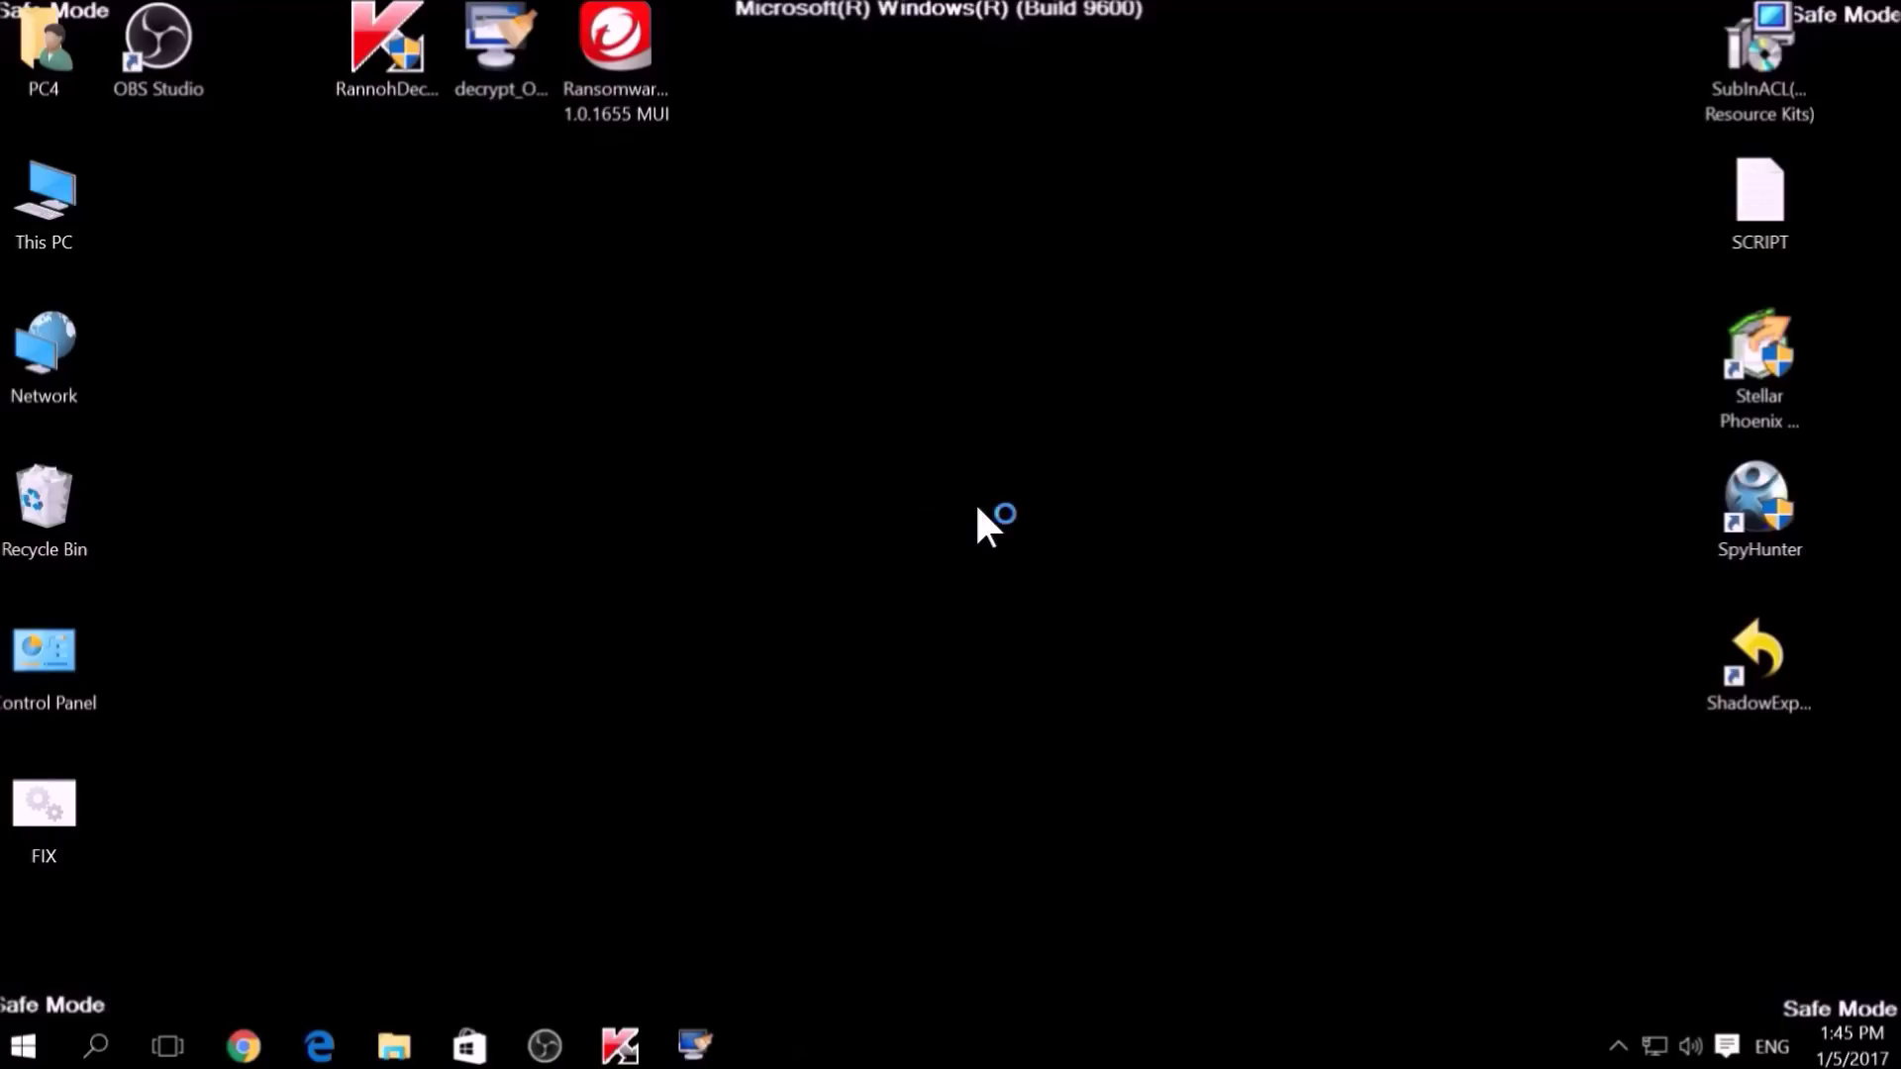
click(857, 797)
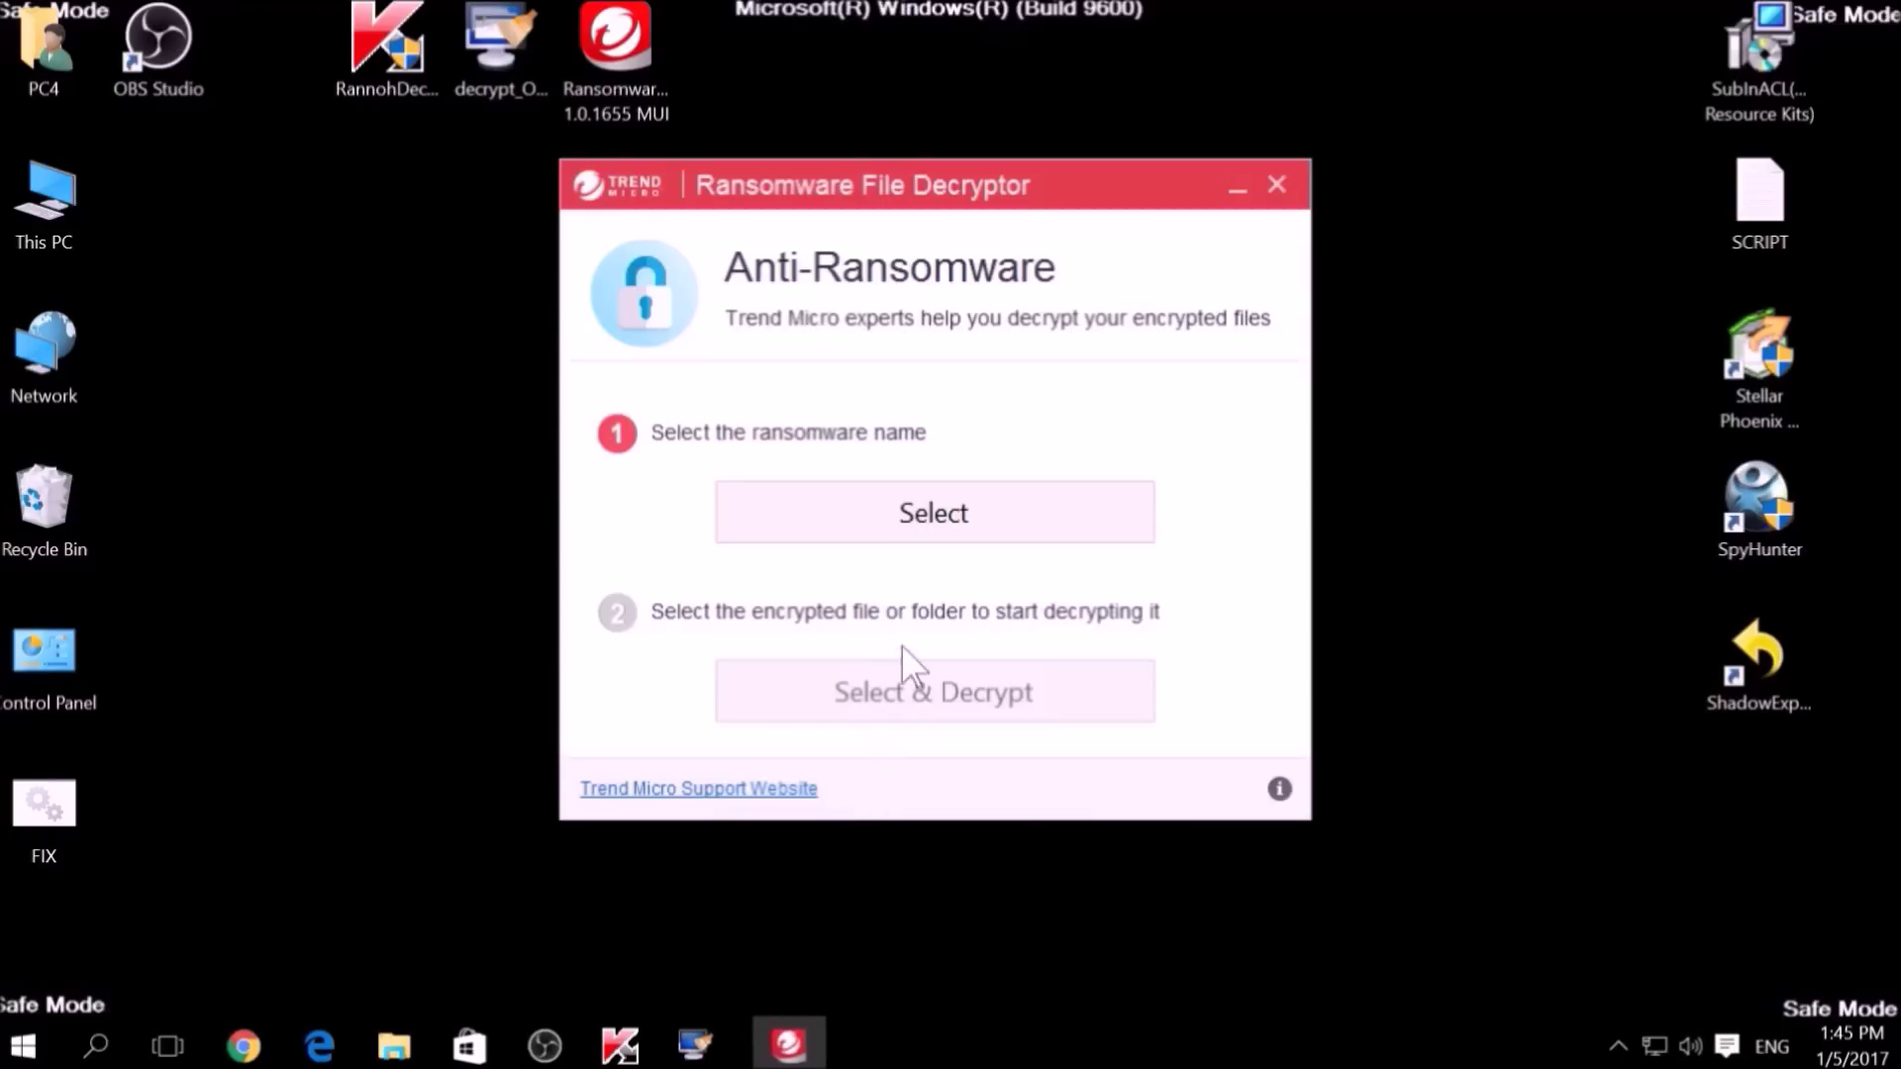
click(896, 536)
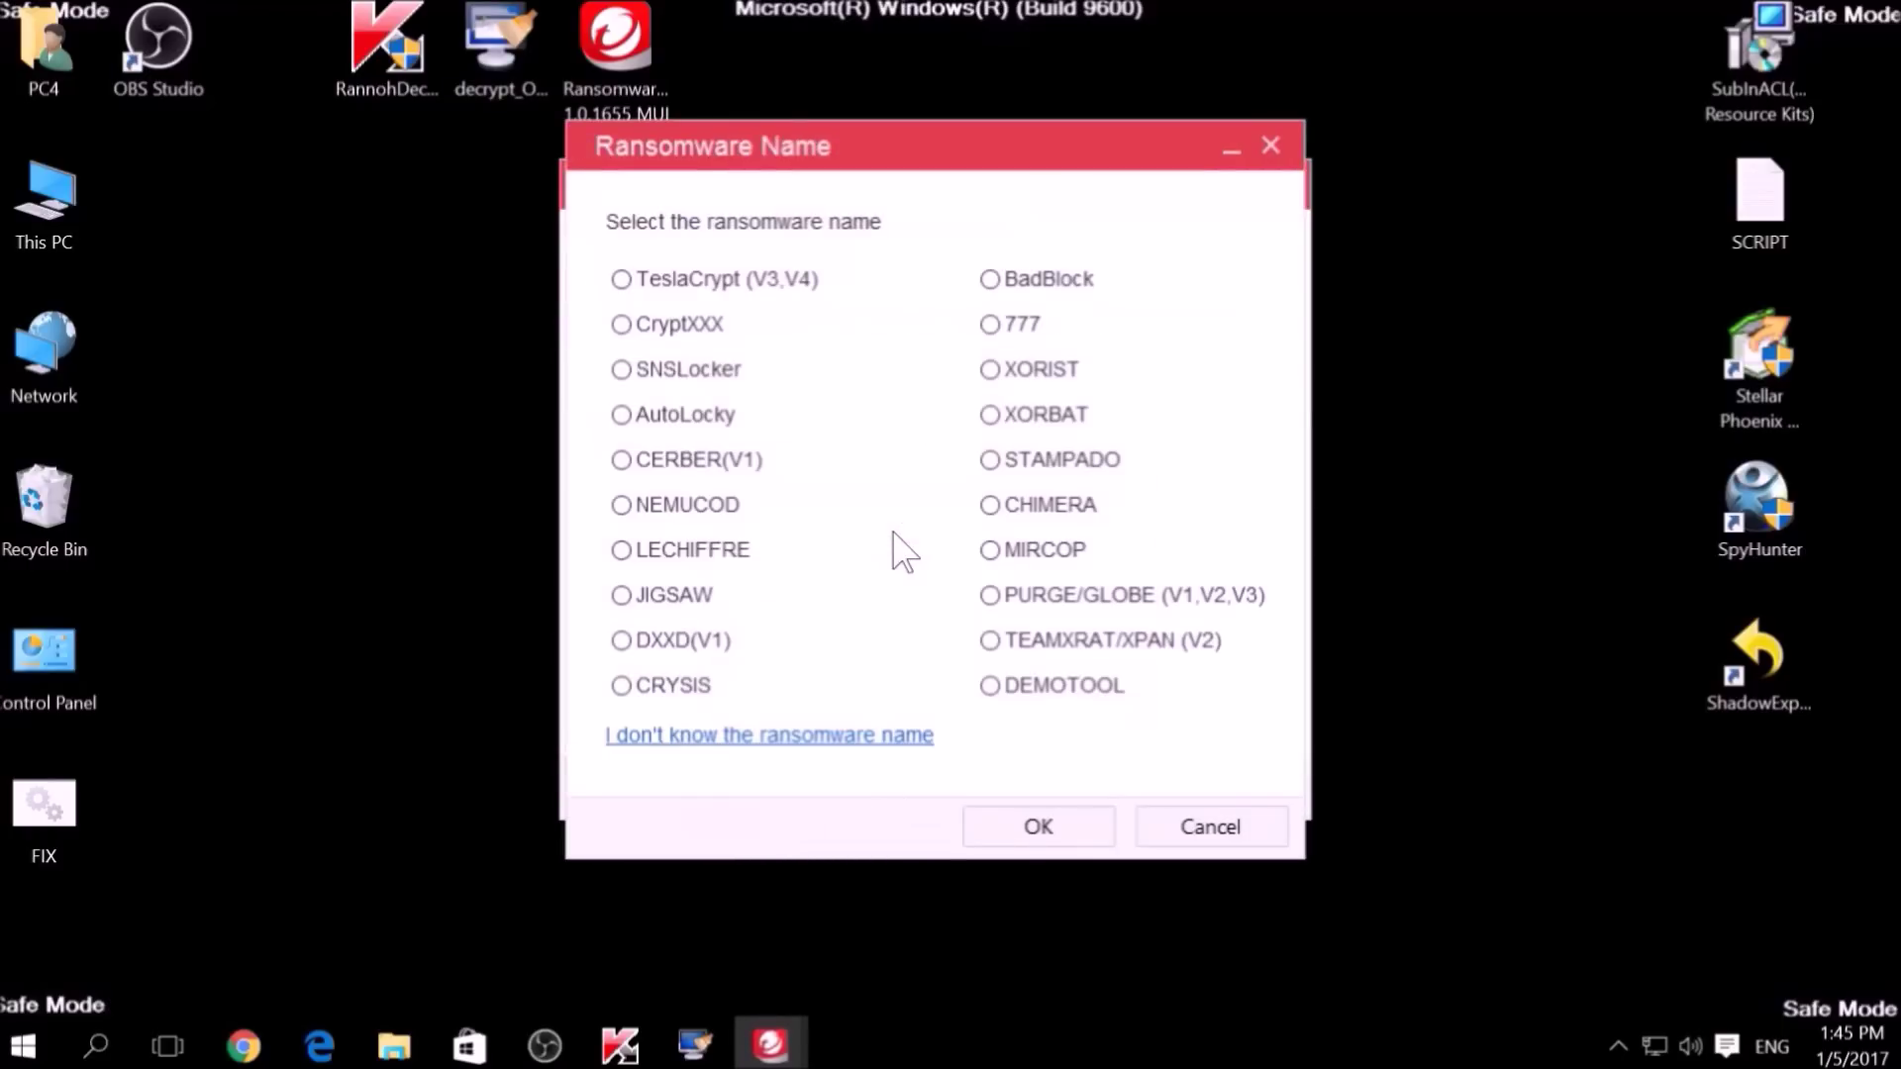